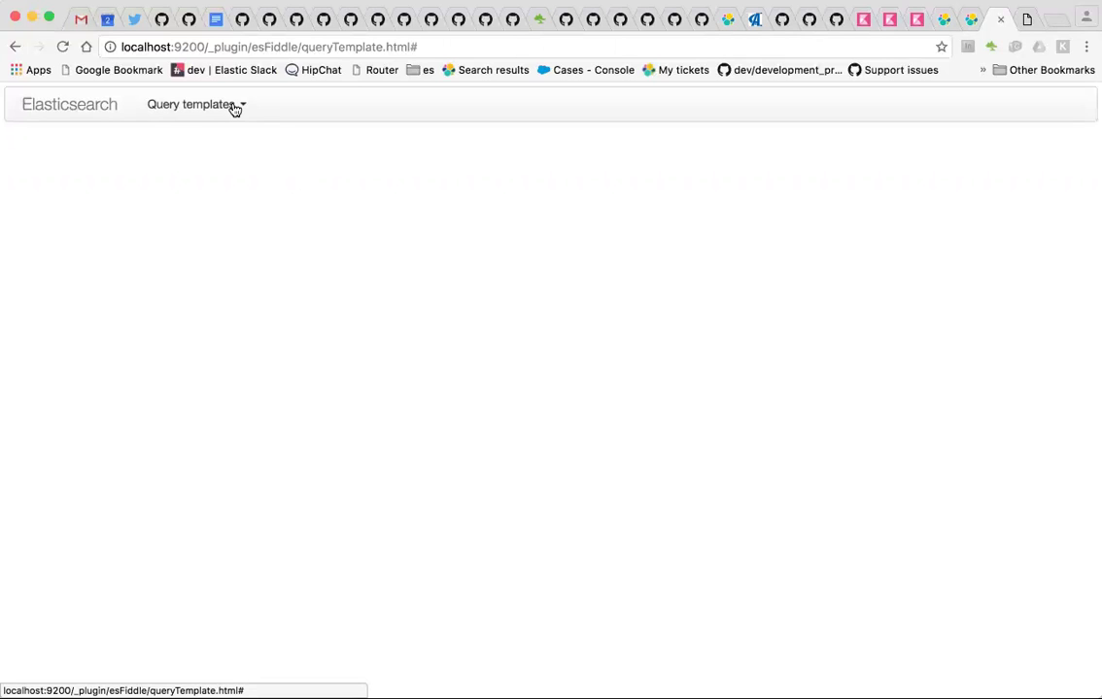
Step: Open the existing query template named "Random samples"
{"action": "left_click", "coordinate": [234, 109]}
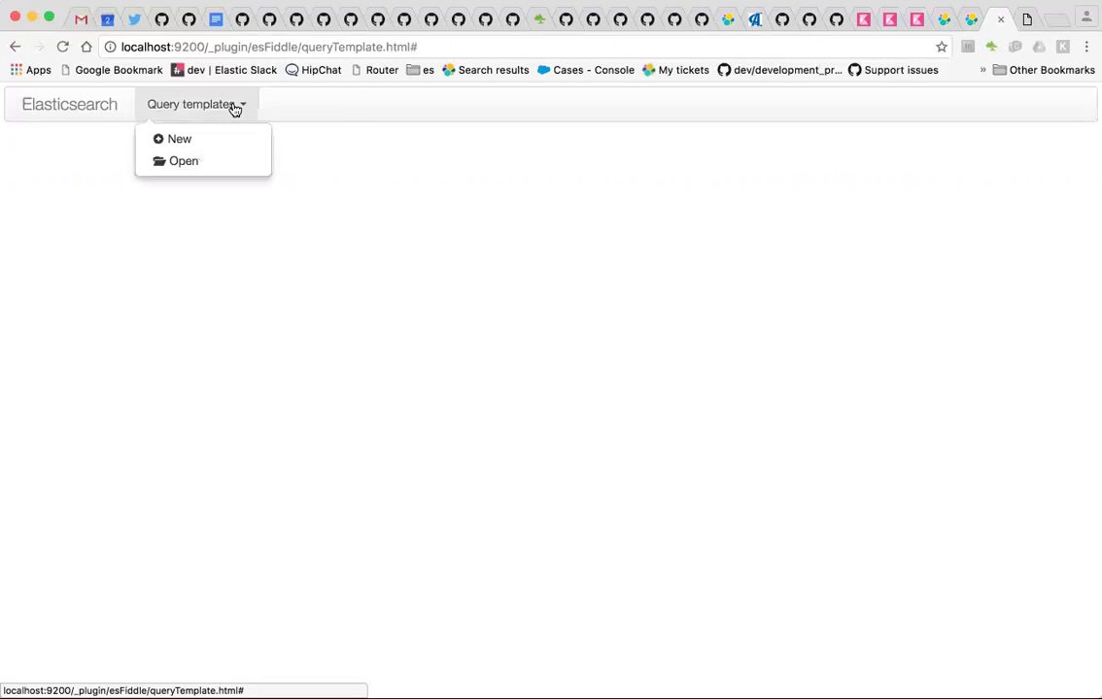
{"action": "left_click", "coordinate": [199, 164]}
{"action": "left_click", "coordinate": [216, 163]}
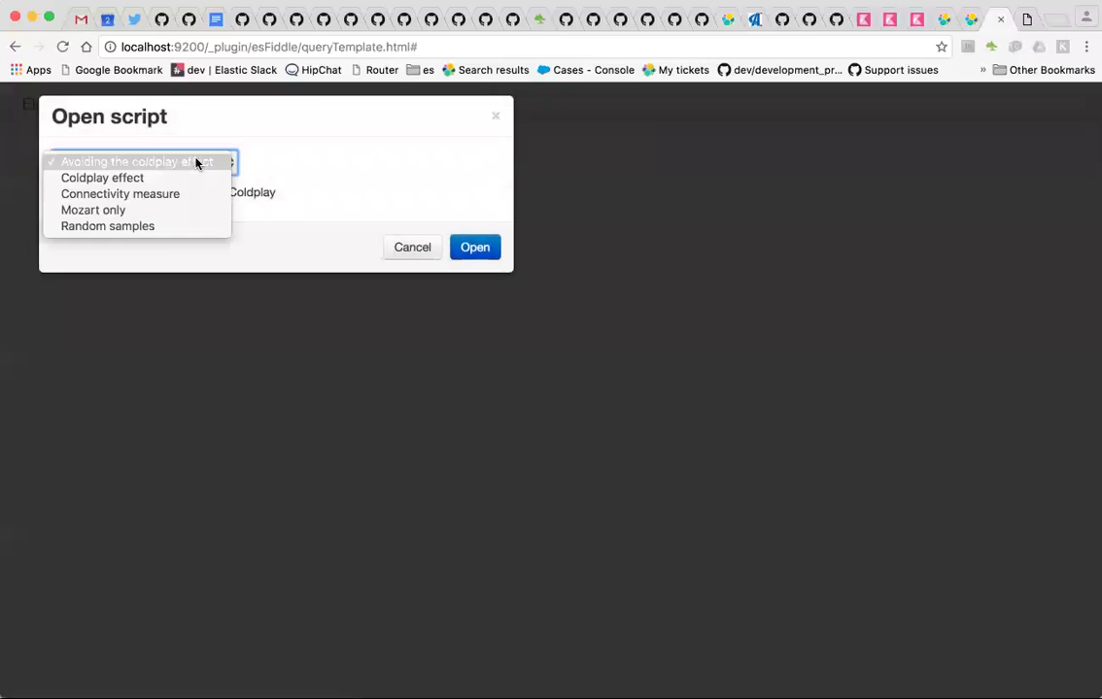
{"action": "left_click", "coordinate": [124, 227]}
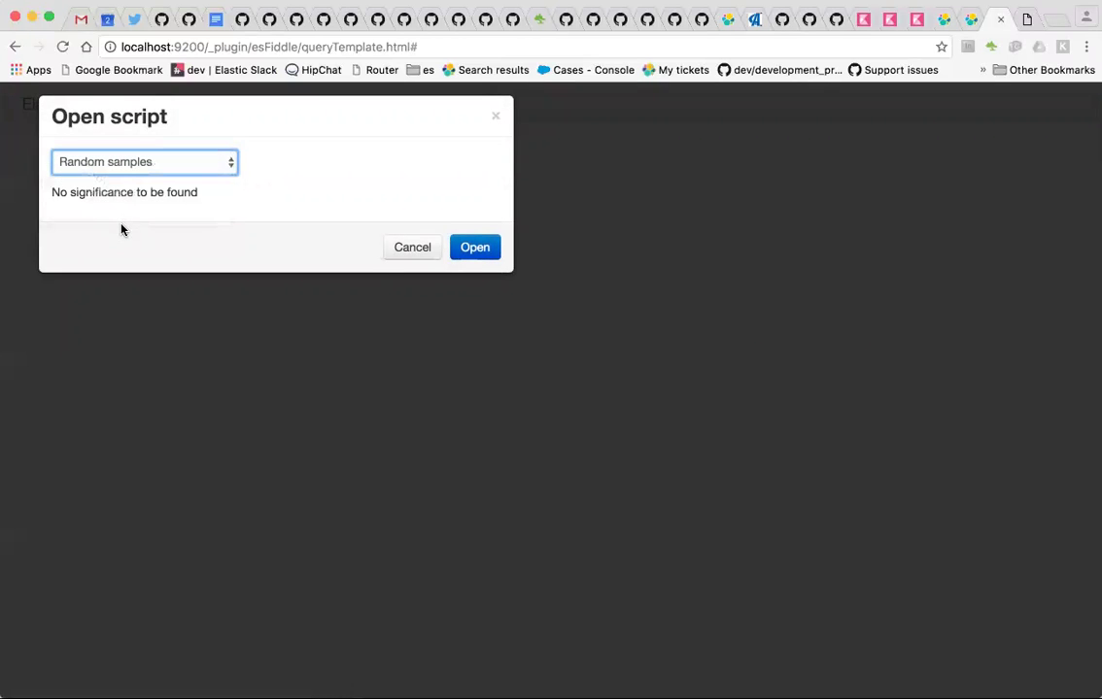
{"action": "left_click", "coordinate": [477, 250]}
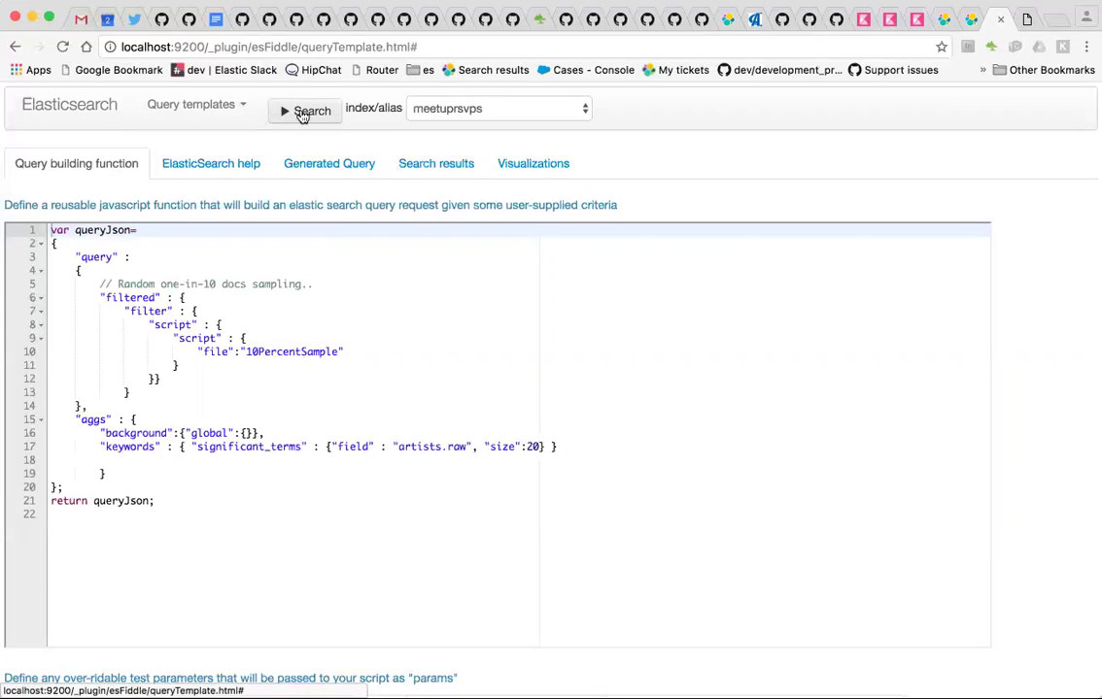
Step: Run the random-sampling query against the meetuprsvps index, and rerun it against the lastfmusers2 index
{"action": "left_click", "coordinate": [302, 115]}
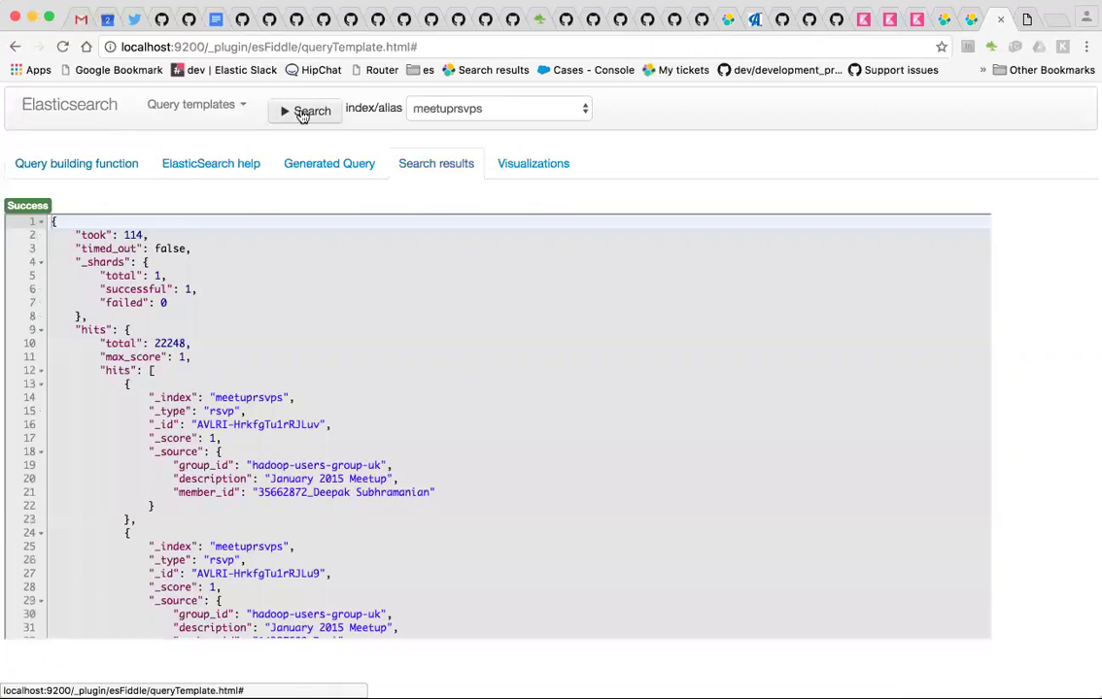
{"action": "left_click", "coordinate": [459, 108]}
{"action": "left_click", "coordinate": [459, 141]}
{"action": "left_click", "coordinate": [101, 171]}
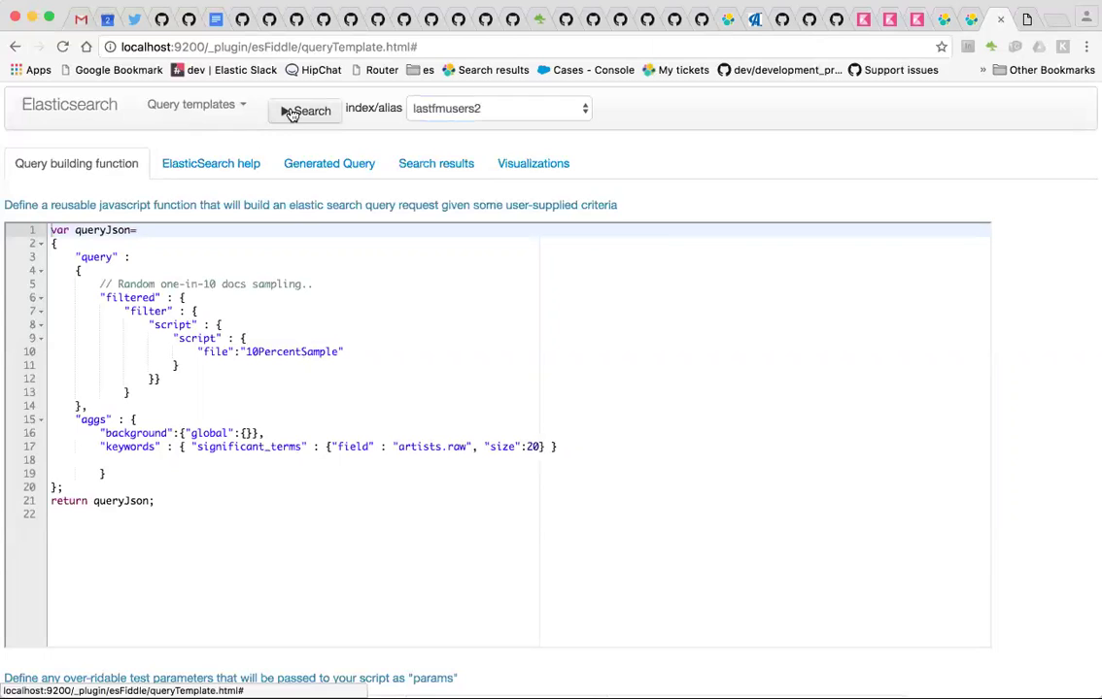
{"action": "left_click", "coordinate": [294, 113]}
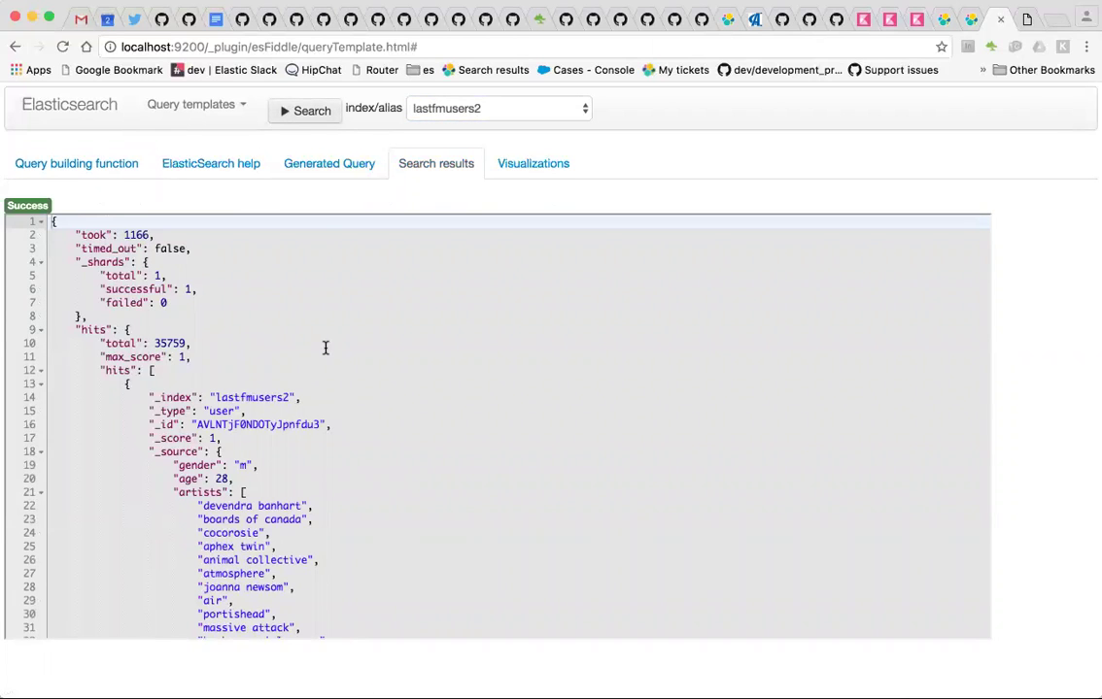
Step: Examine the first listener's artists list in the search results, highlighting the radiohead entry
{"action": "scroll", "coordinate": [376, 514], "scroll_direction": "down", "scroll_amount": 5}
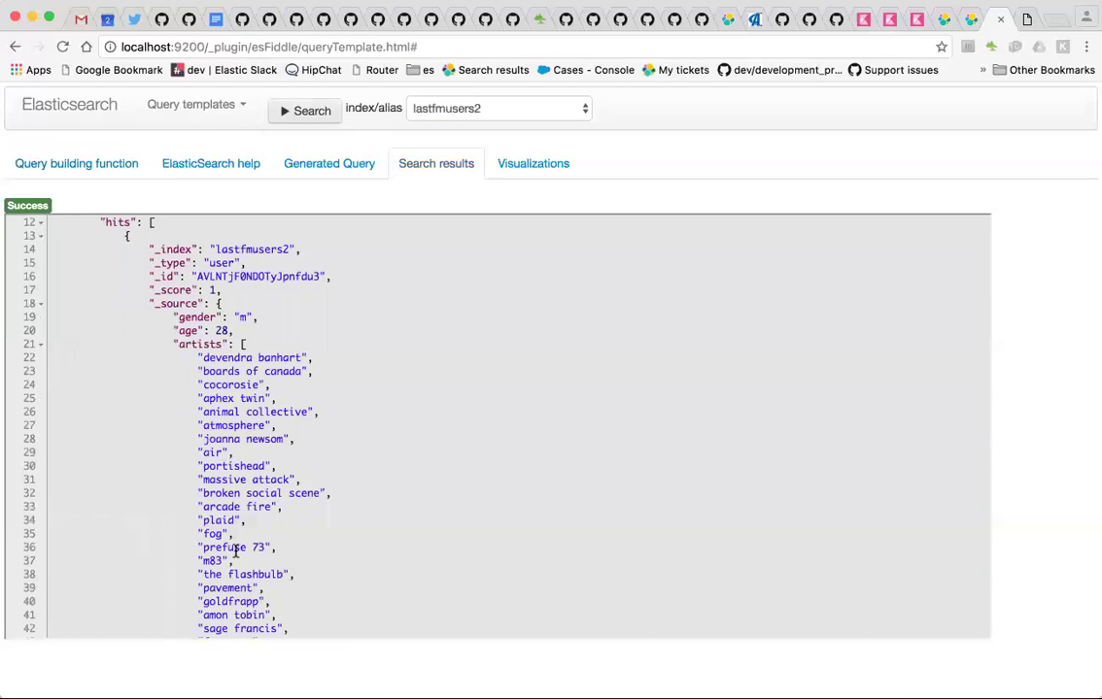
{"action": "scroll", "coordinate": [412, 447], "scroll_direction": "down", "scroll_amount": 7}
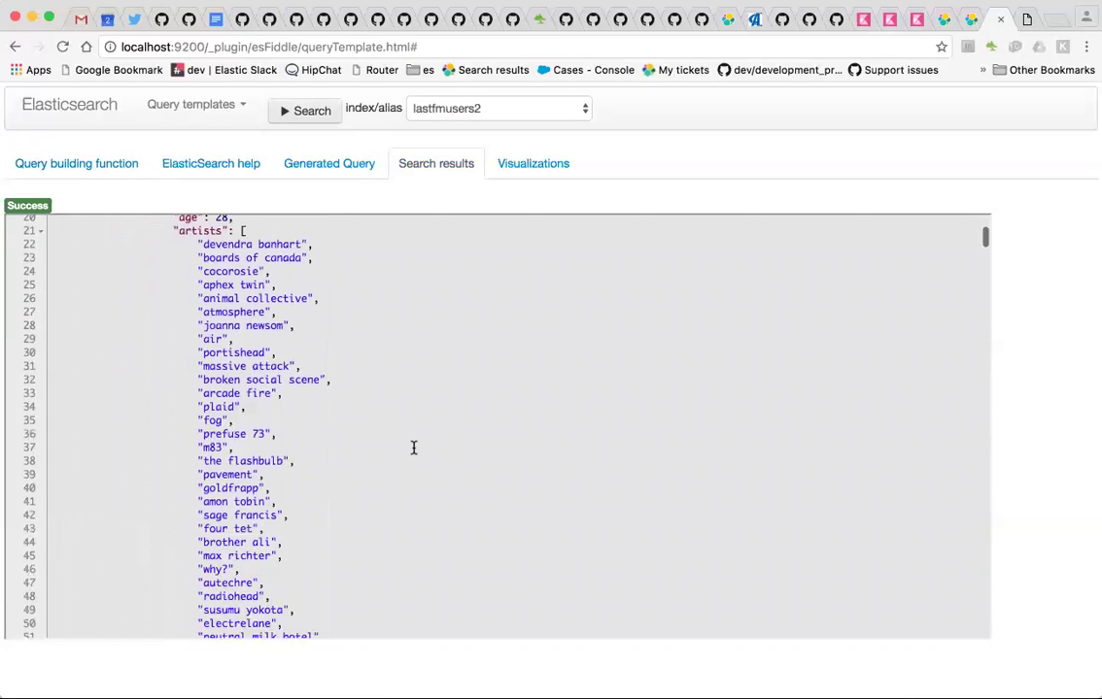
{"action": "scroll", "coordinate": [413, 447], "scroll_direction": "down", "scroll_amount": 1}
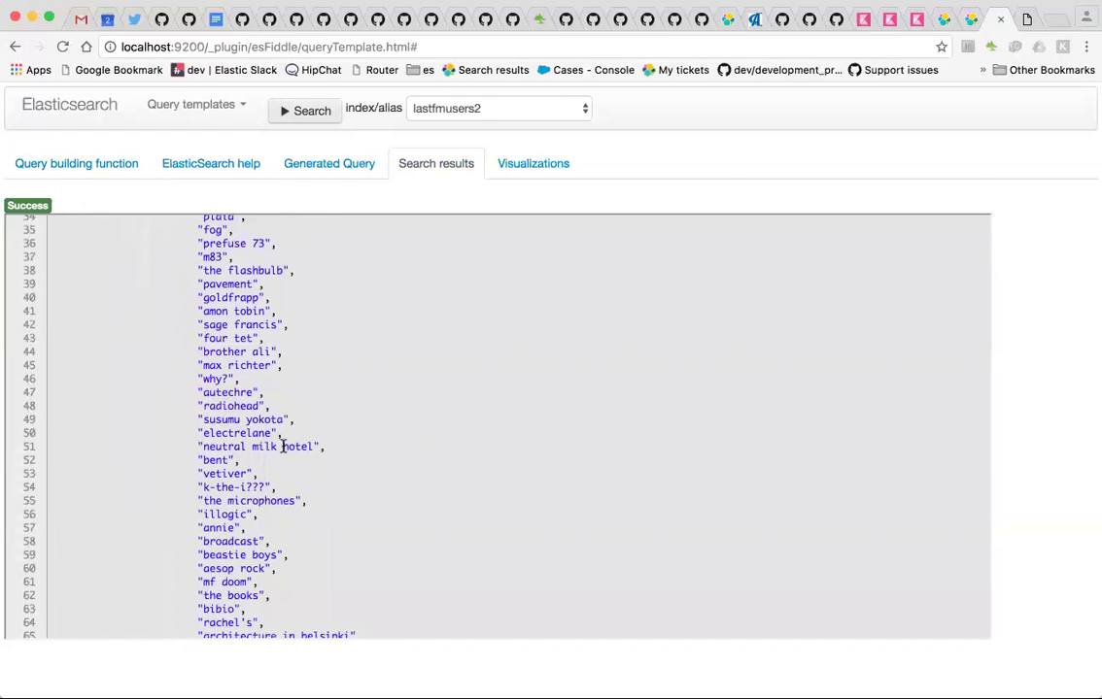
{"action": "double_click", "coordinate": [224, 406]}
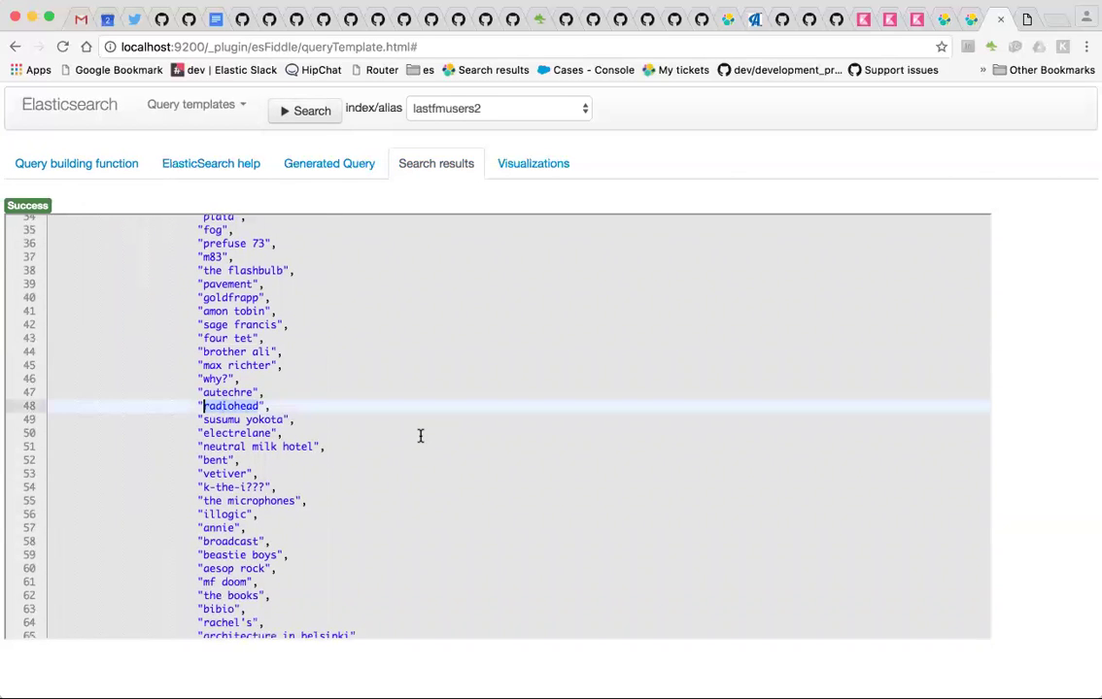
{"action": "left_click", "coordinate": [421, 436]}
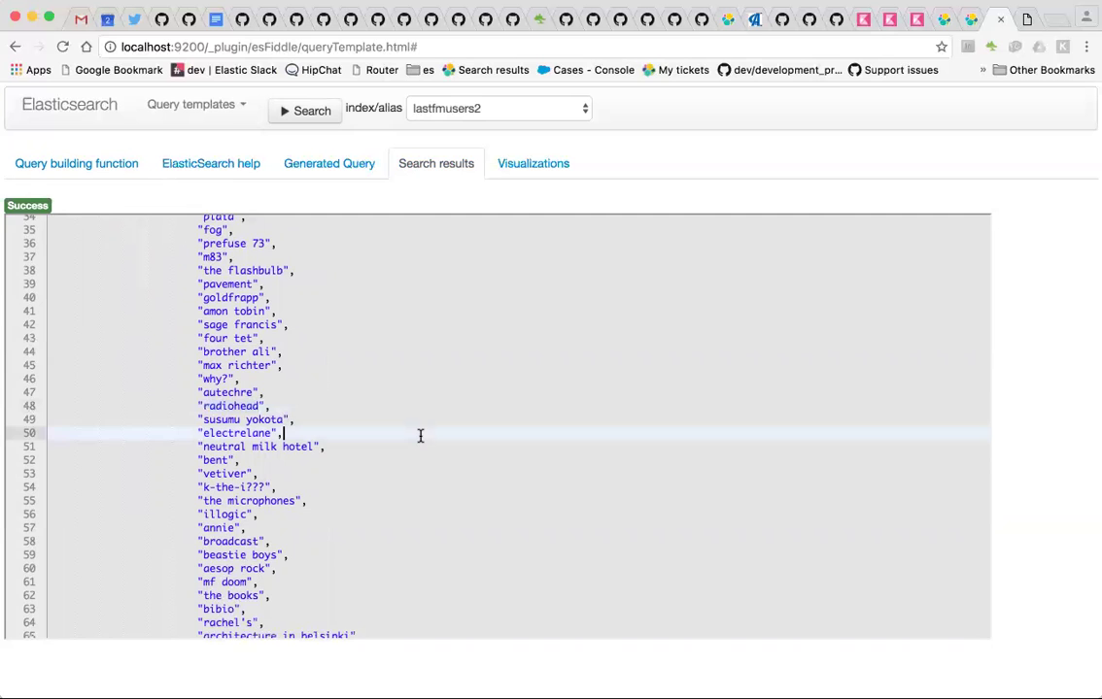
Step: Review the other listener records in the results, highlighting coldplay and radiohead in the second listener's artists list
{"action": "scroll", "coordinate": [419, 439], "scroll_direction": "down", "scroll_amount": 6}
{"action": "scroll", "coordinate": [417, 443], "scroll_direction": "down", "scroll_amount": 9}
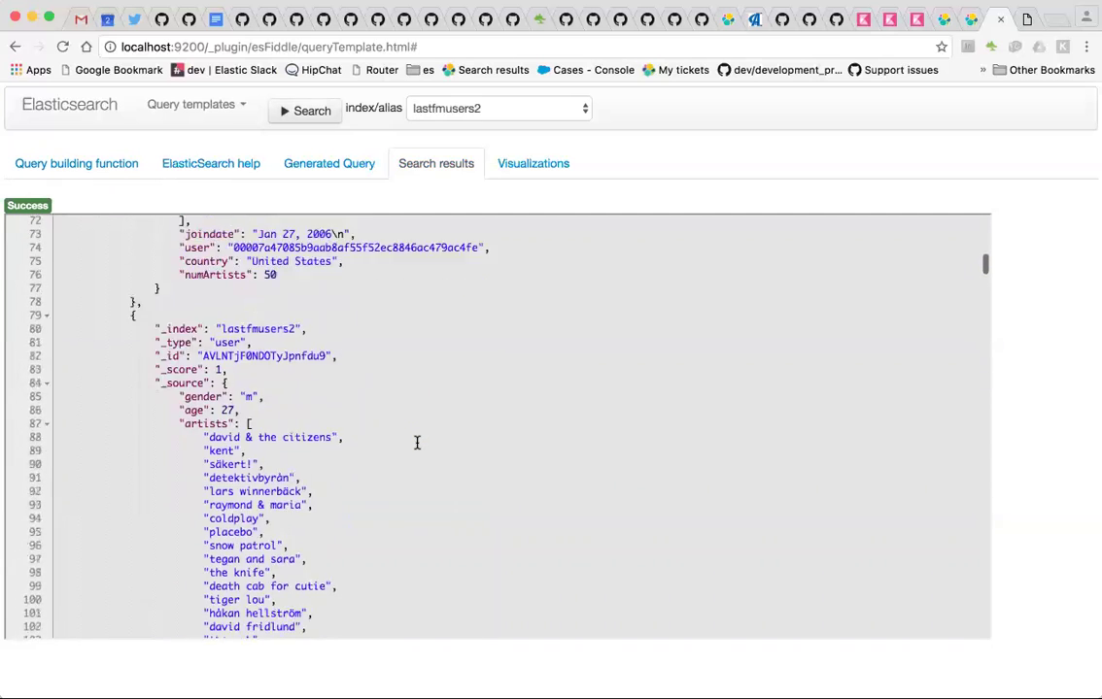
{"action": "scroll", "coordinate": [417, 443], "scroll_direction": "down", "scroll_amount": 4}
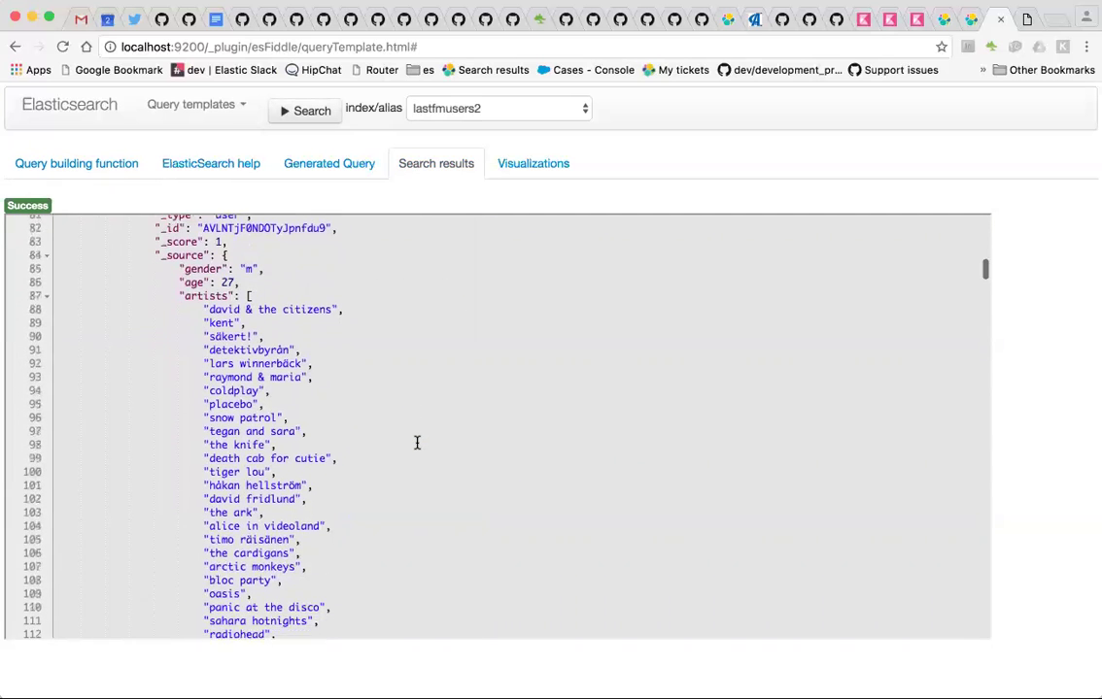
{"action": "scroll", "coordinate": [416, 443], "scroll_direction": "up", "scroll_amount": 2}
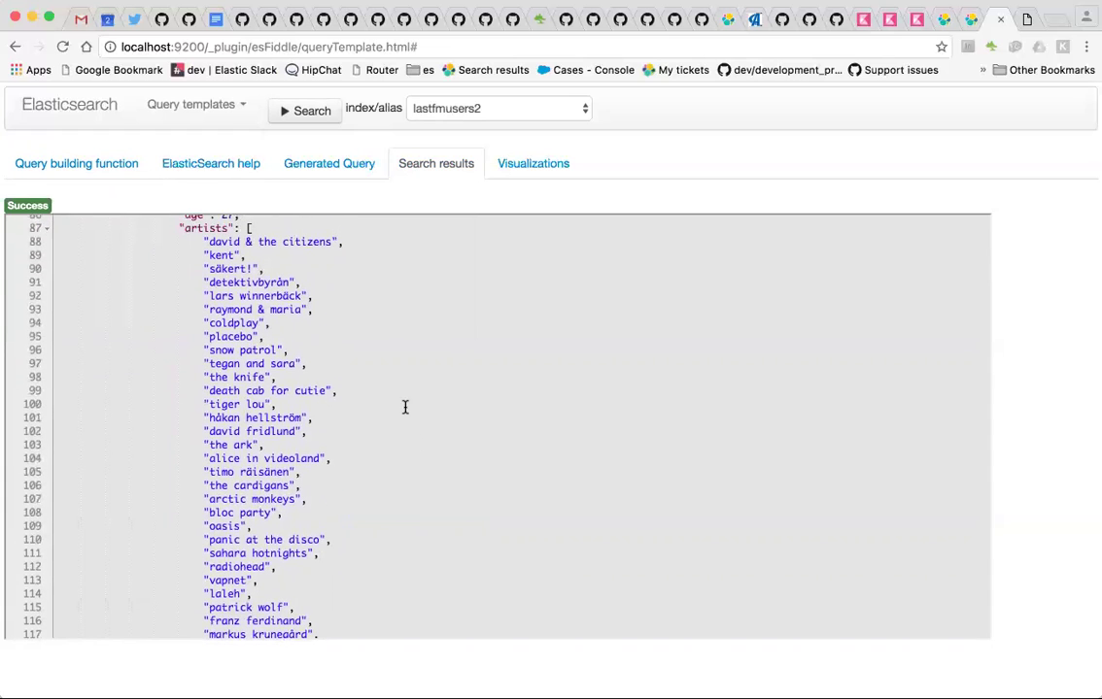
{"action": "double_click", "coordinate": [228, 322]}
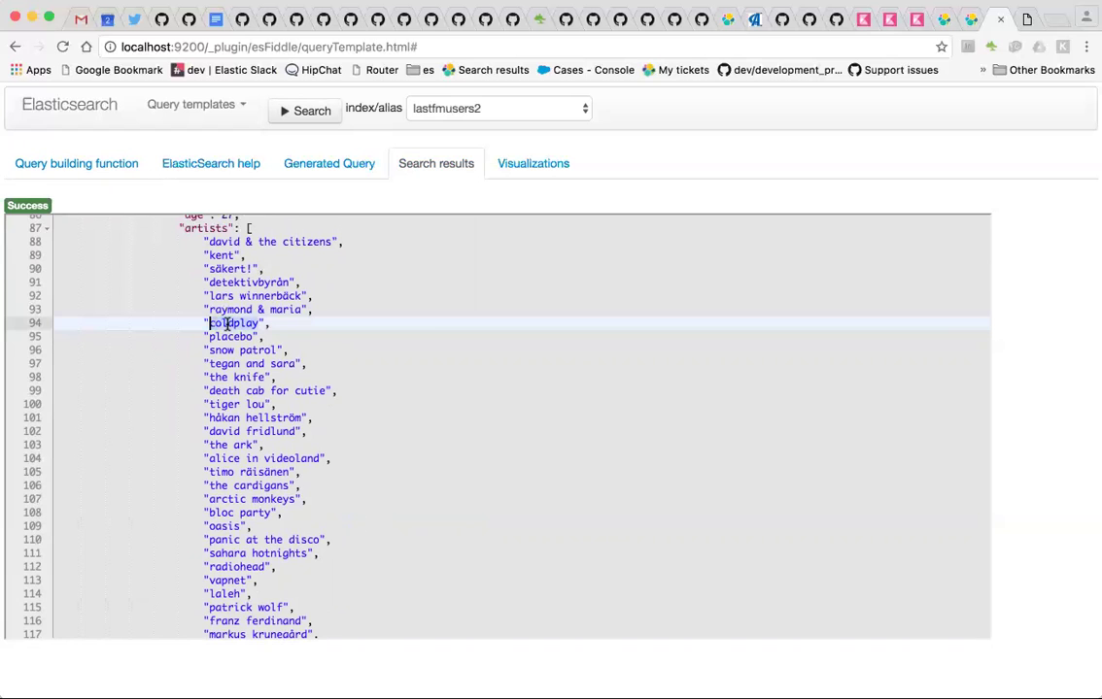
{"action": "scroll", "coordinate": [437, 395], "scroll_direction": "down", "scroll_amount": 4}
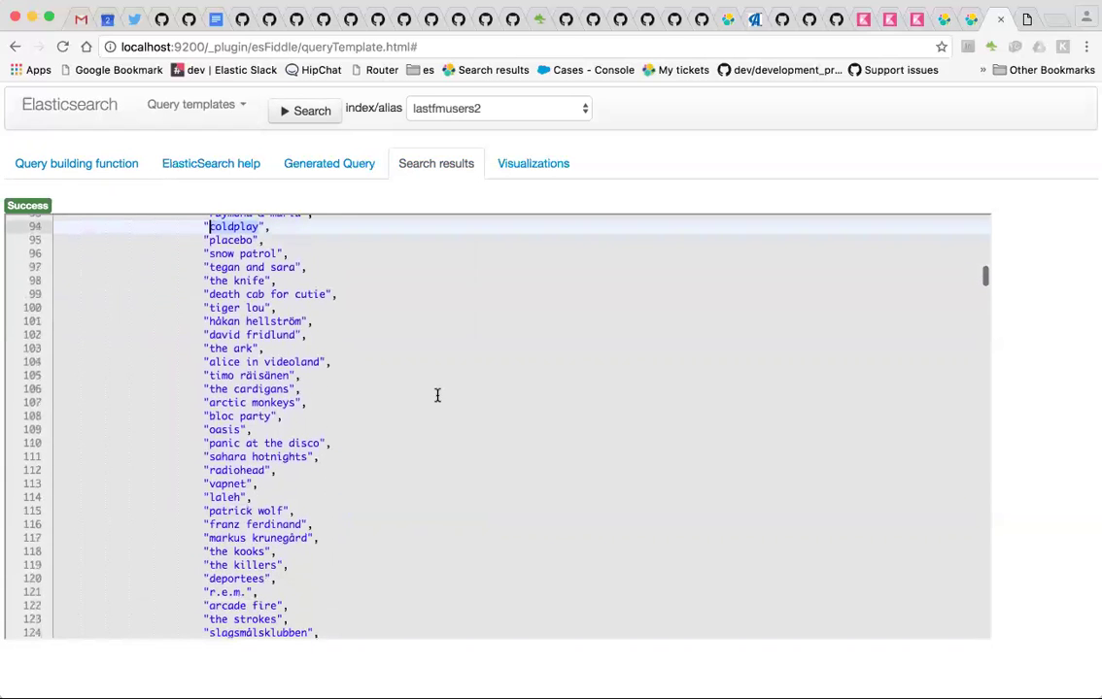
{"action": "double_click", "coordinate": [240, 471]}
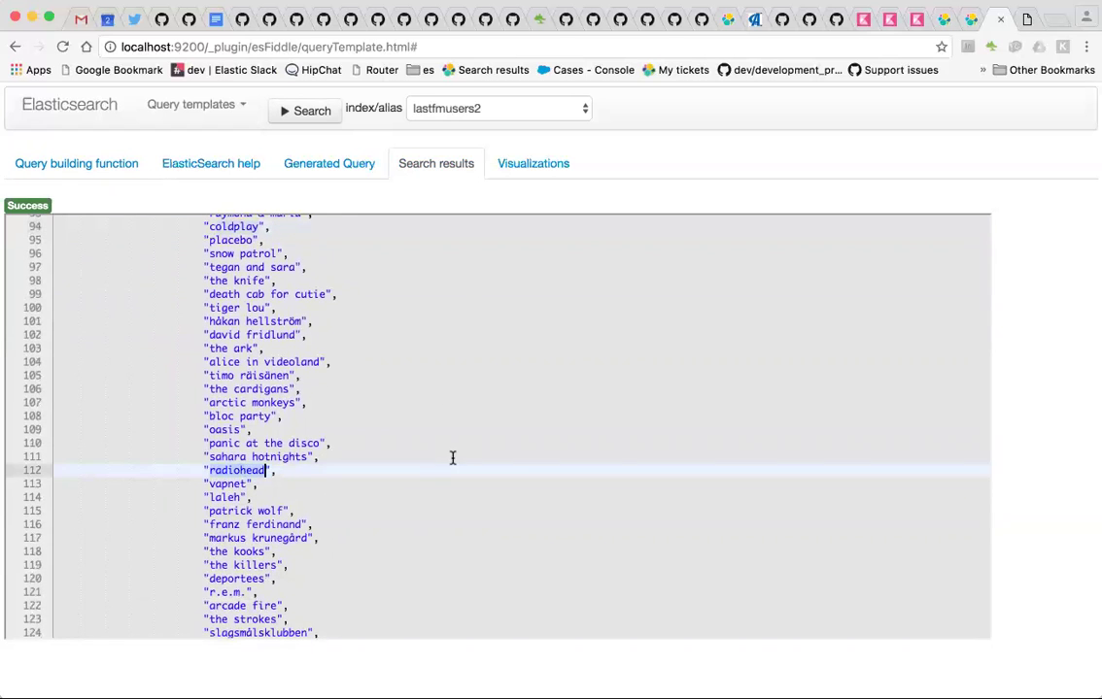
{"action": "scroll", "coordinate": [451, 458], "scroll_direction": "down", "scroll_amount": 15}
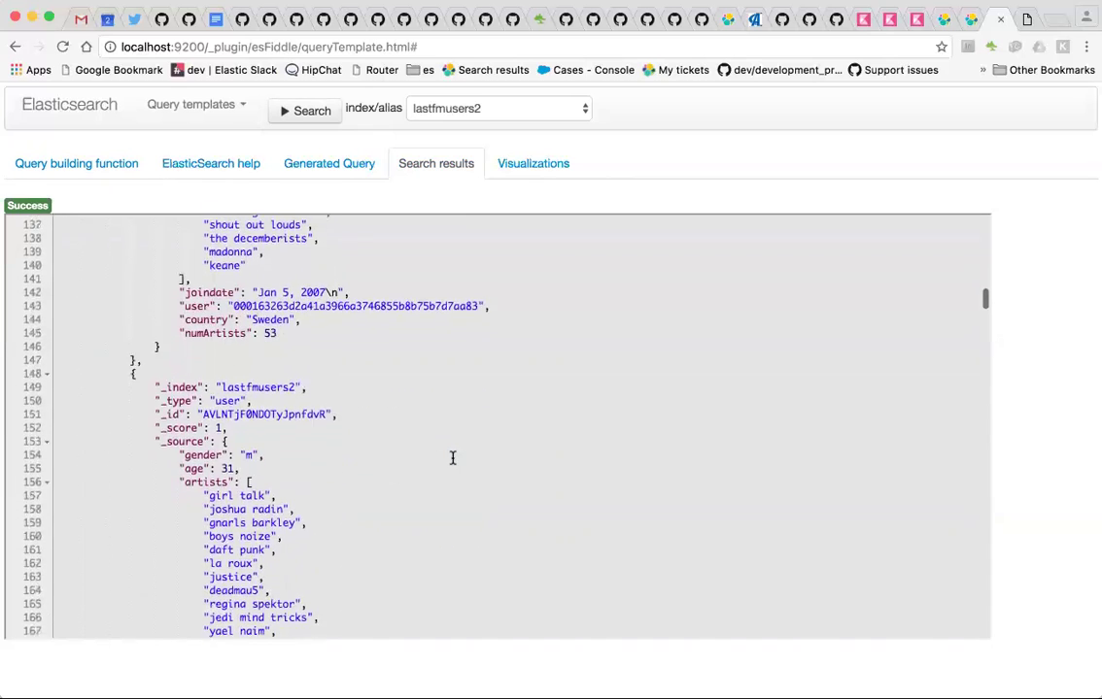
{"action": "scroll", "coordinate": [452, 458], "scroll_direction": "down", "scroll_amount": 15}
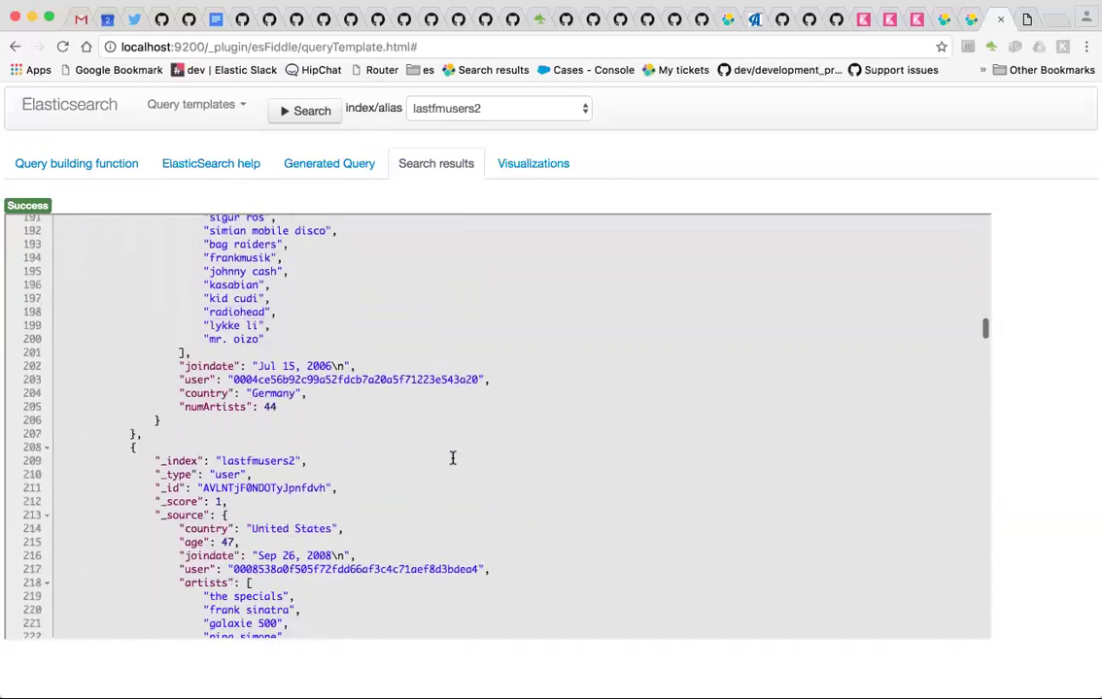
{"action": "scroll", "coordinate": [452, 458], "scroll_direction": "up", "scroll_amount": 20}
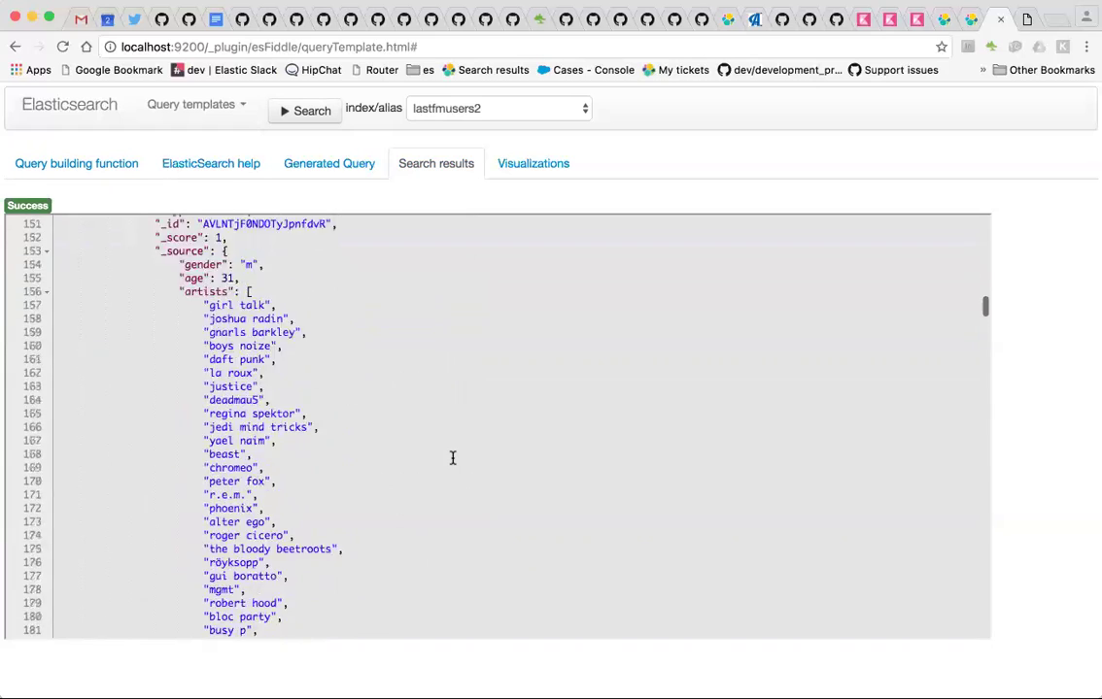
{"action": "scroll", "coordinate": [451, 457], "scroll_direction": "up", "scroll_amount": 20}
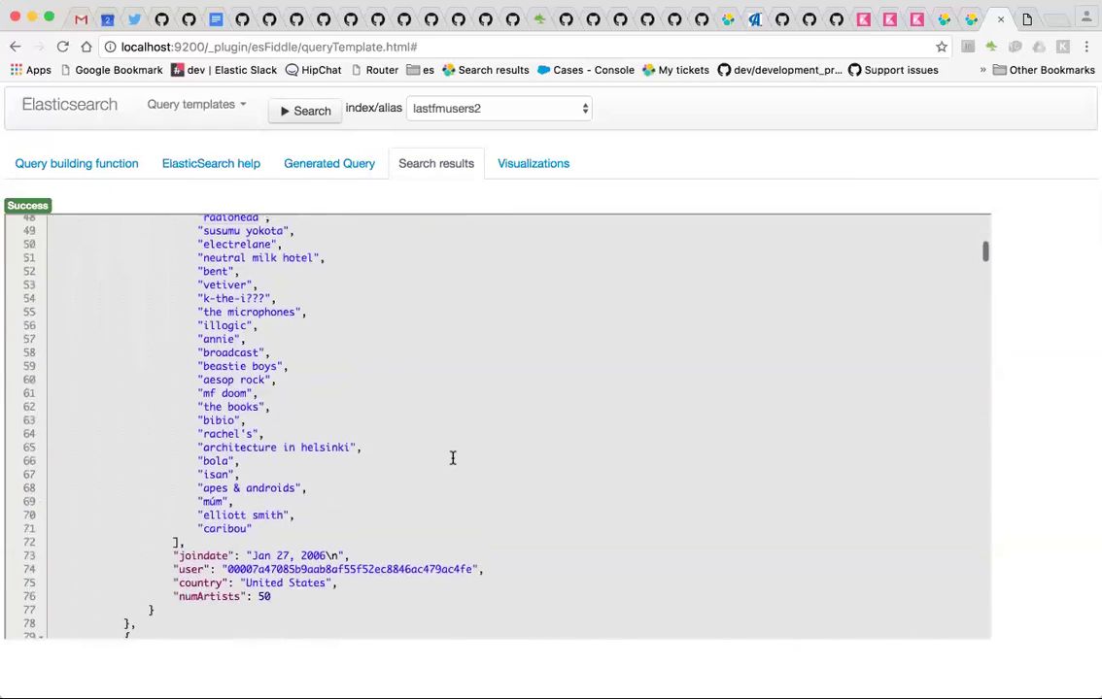
{"action": "scroll", "coordinate": [451, 457], "scroll_direction": "up", "scroll_amount": 3}
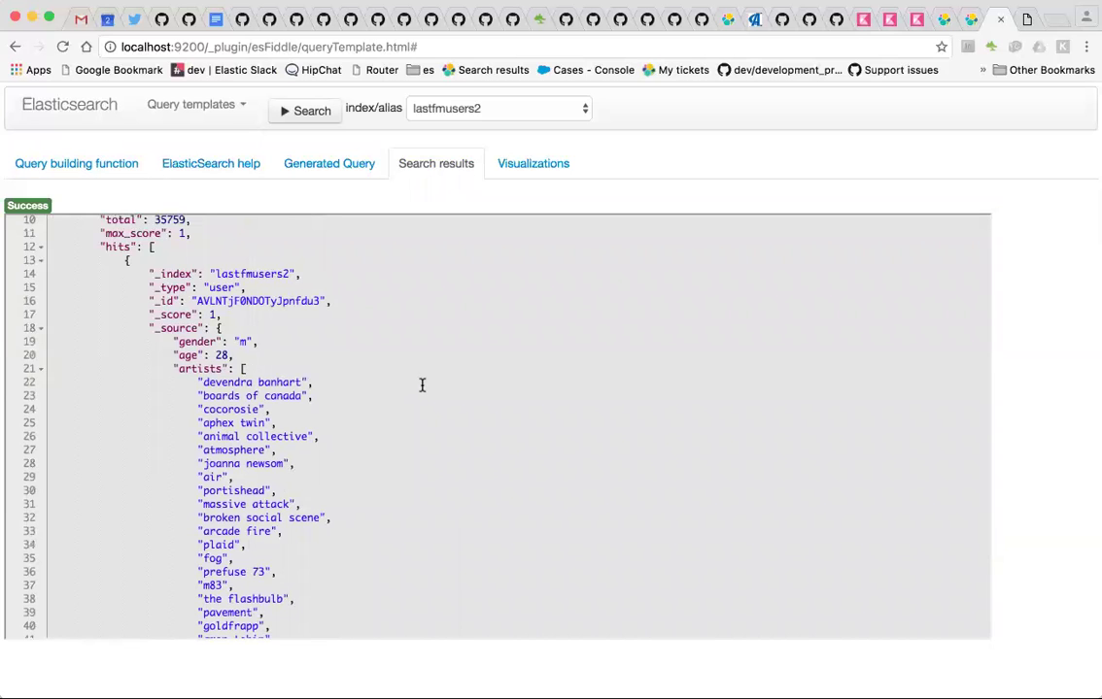
Step: Run the Significant visualization on the search results, inspect individual artist points along the diagonal, and close the chart
{"action": "left_click", "coordinate": [525, 165]}
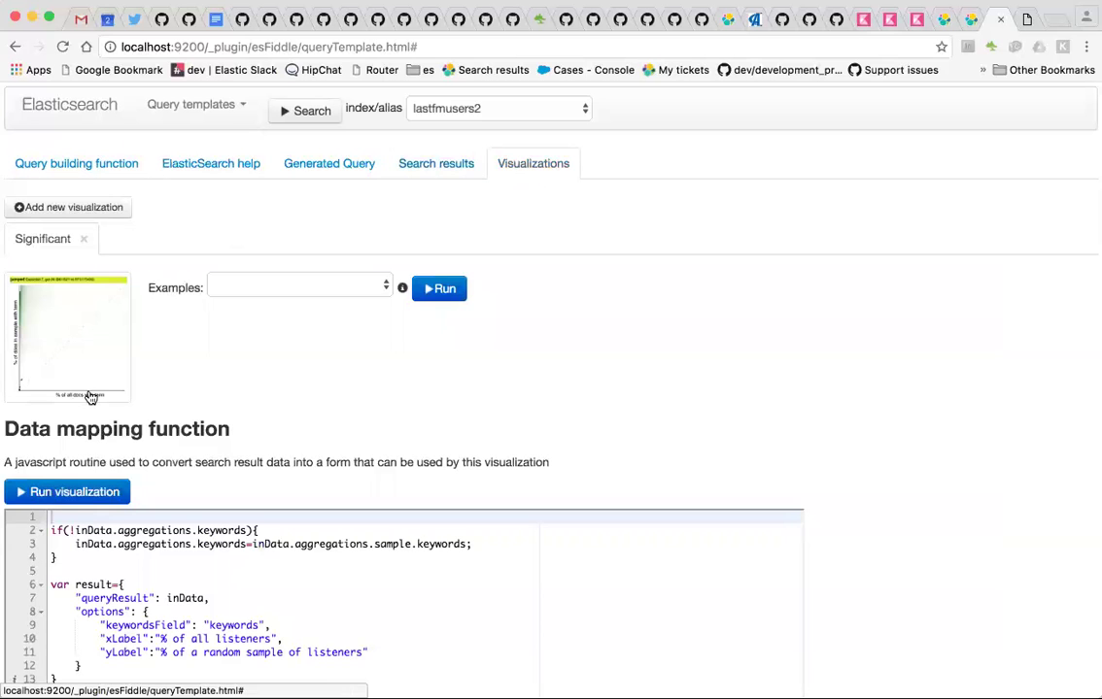
{"action": "left_click", "coordinate": [60, 494]}
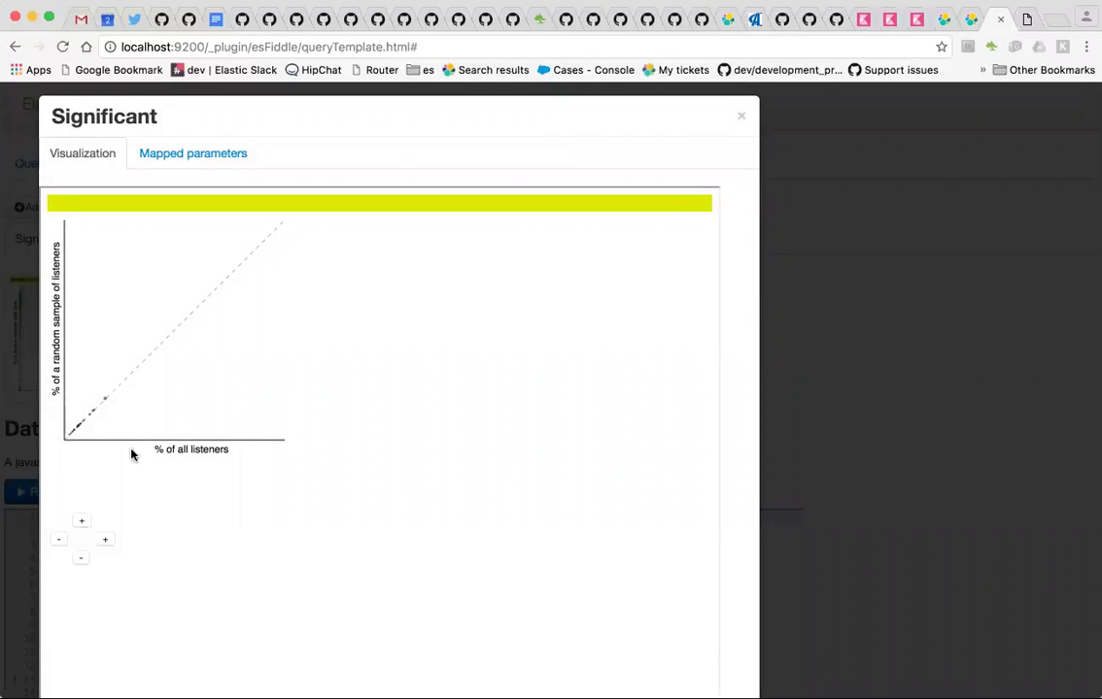
{"action": "mouse_move", "coordinate": [105, 402]}
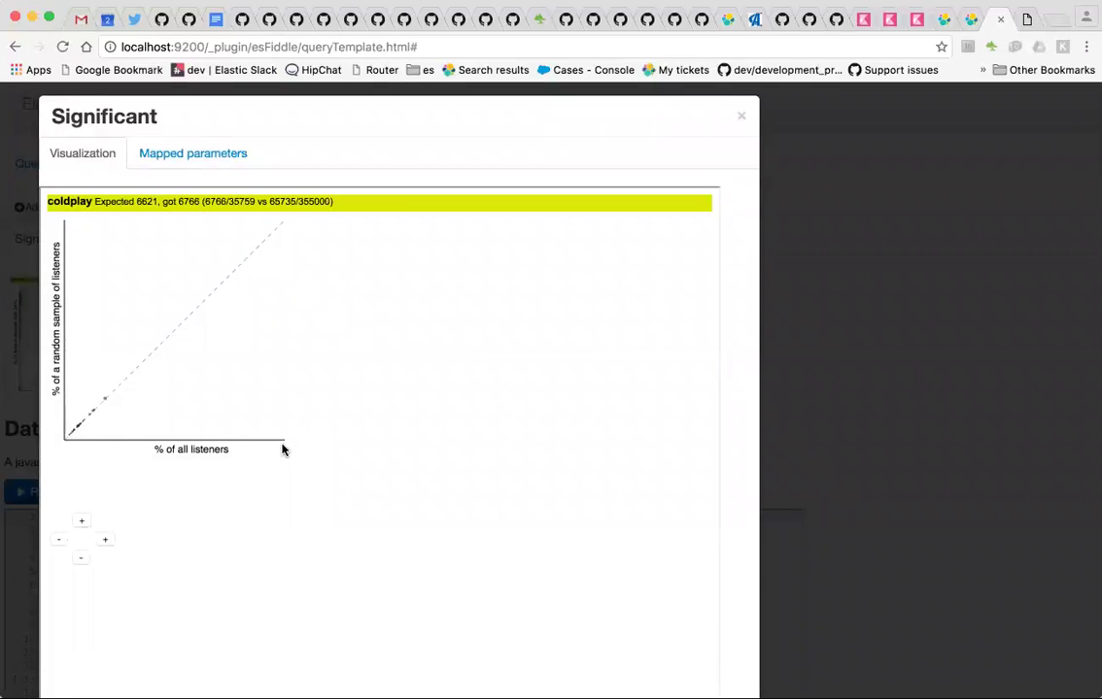
{"action": "mouse_move", "coordinate": [72, 427]}
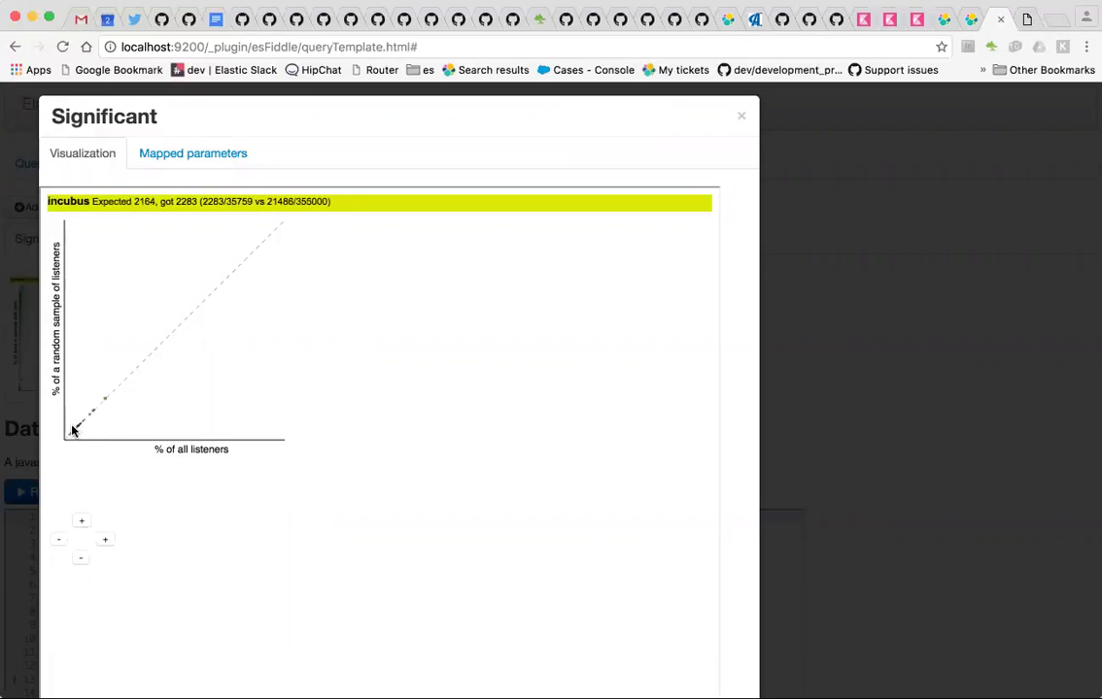
{"action": "scroll", "coordinate": [86, 425], "scroll_direction": "up", "scroll_amount": 3}
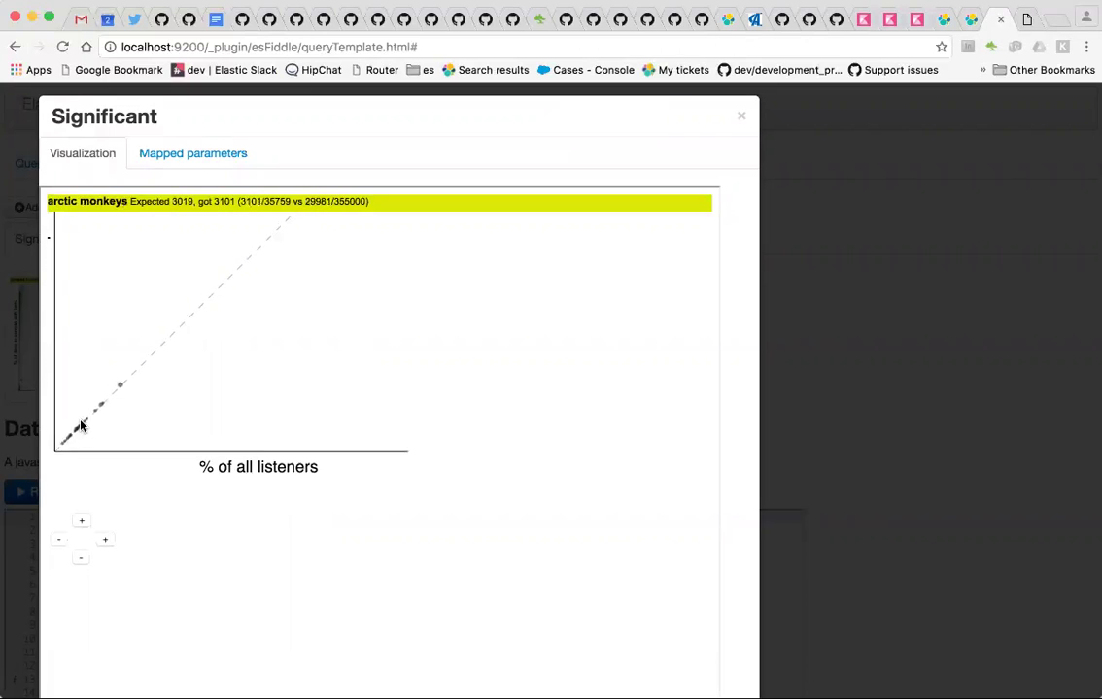
{"action": "scroll", "coordinate": [172, 428], "scroll_direction": "up", "scroll_amount": 5}
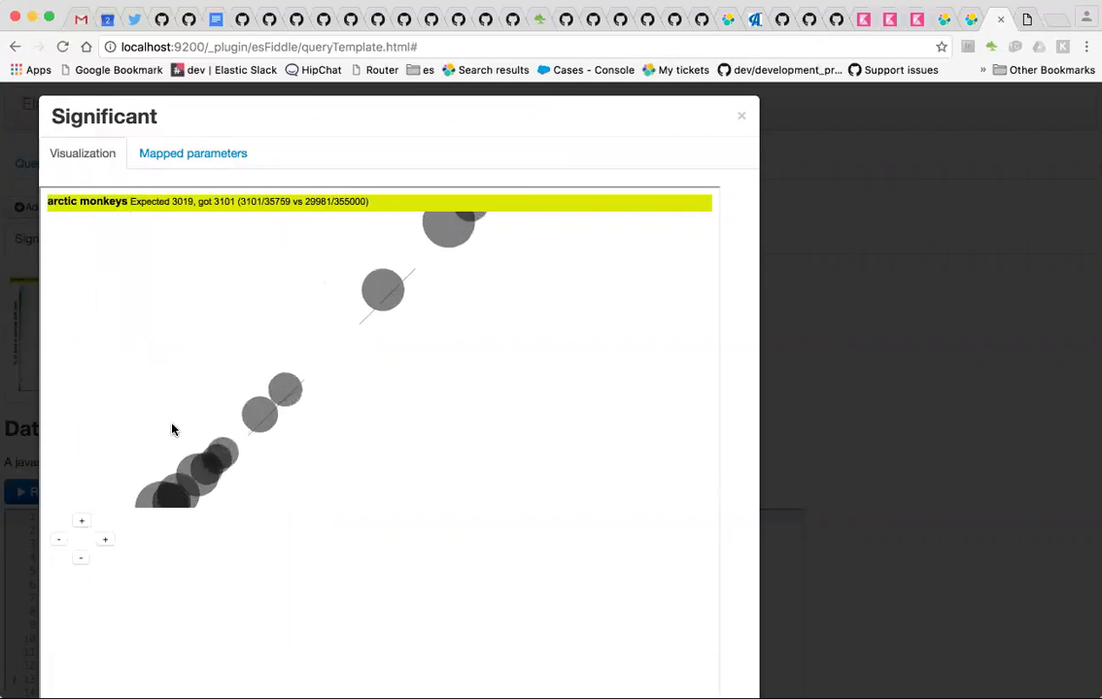
{"action": "scroll", "coordinate": [172, 428], "scroll_direction": "down", "scroll_amount": 5}
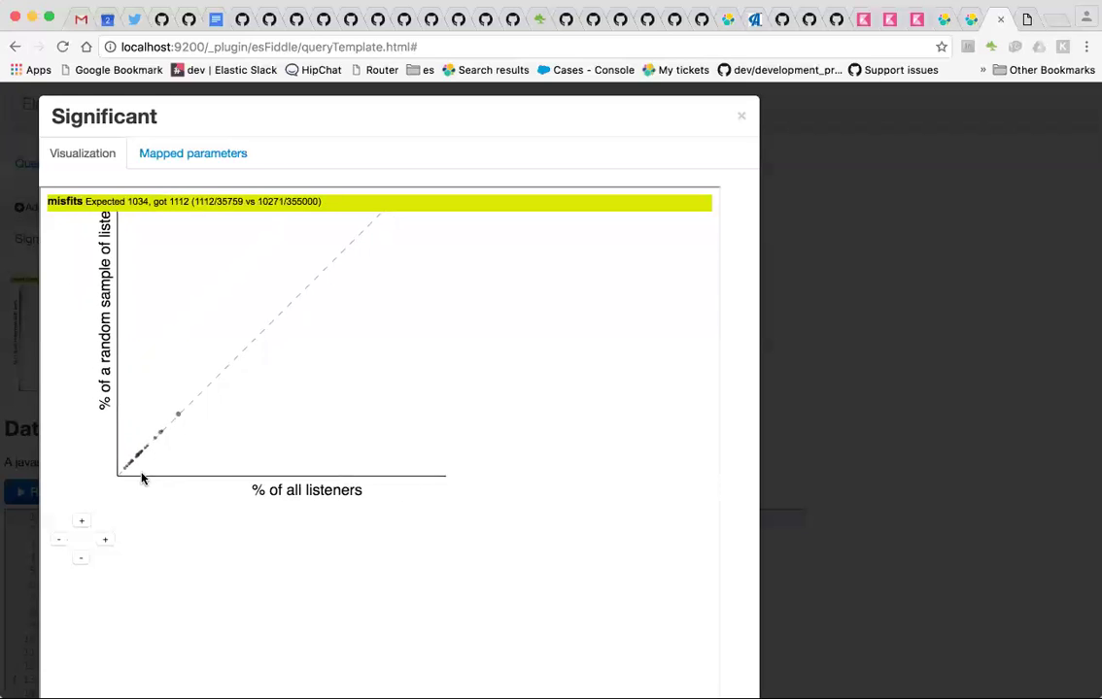
{"action": "mouse_move", "coordinate": [165, 432]}
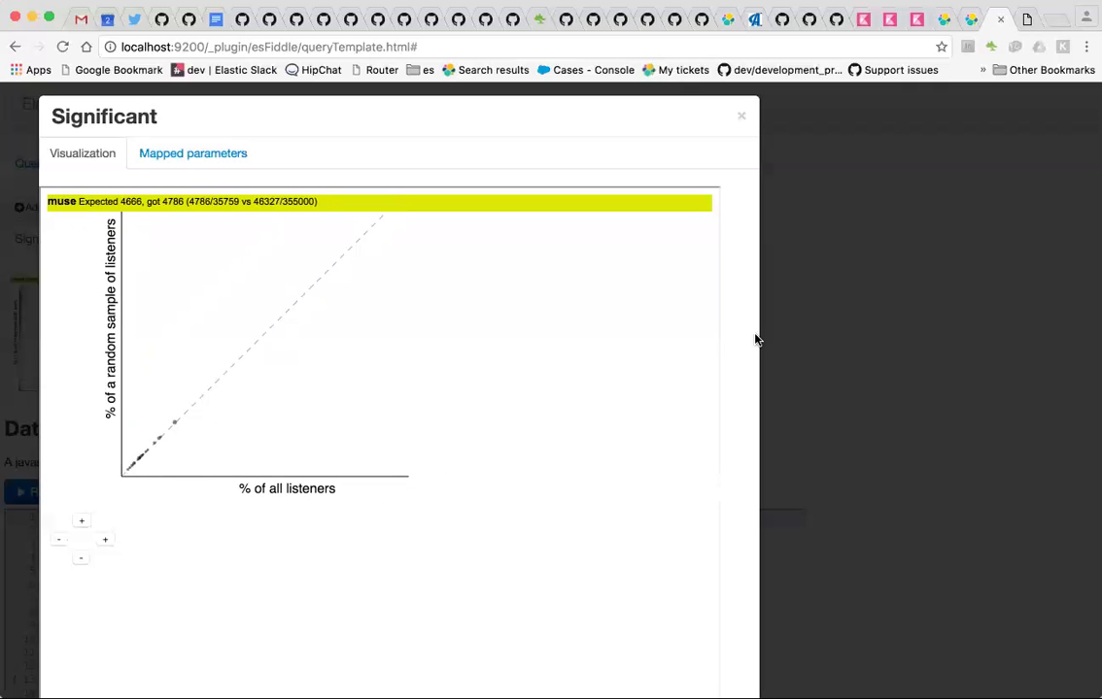
{"action": "left_click", "coordinate": [816, 338]}
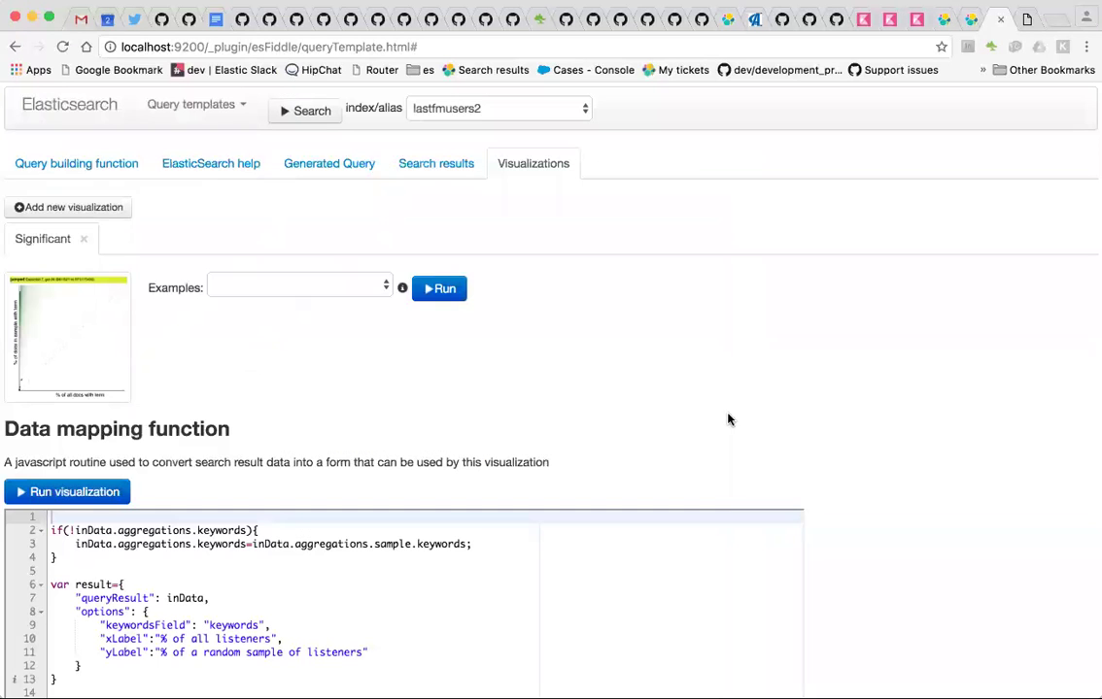
Step: Open the saved query template "Mozart only"
{"action": "left_click", "coordinate": [213, 108]}
{"action": "left_click", "coordinate": [183, 161]}
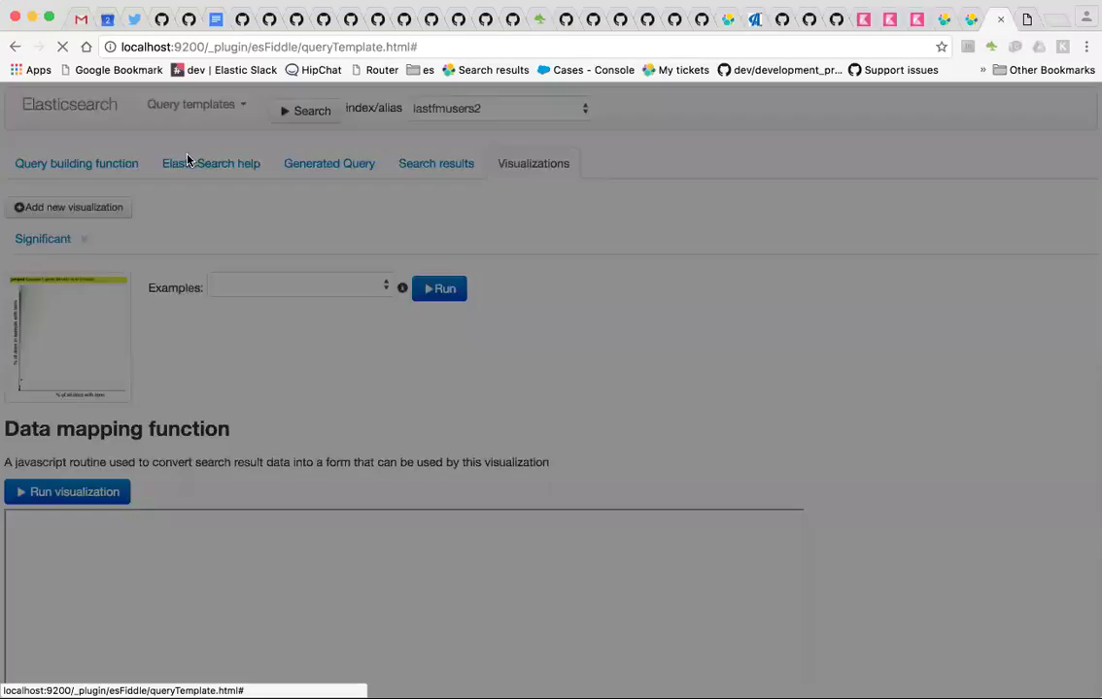
{"action": "left_click", "coordinate": [175, 161]}
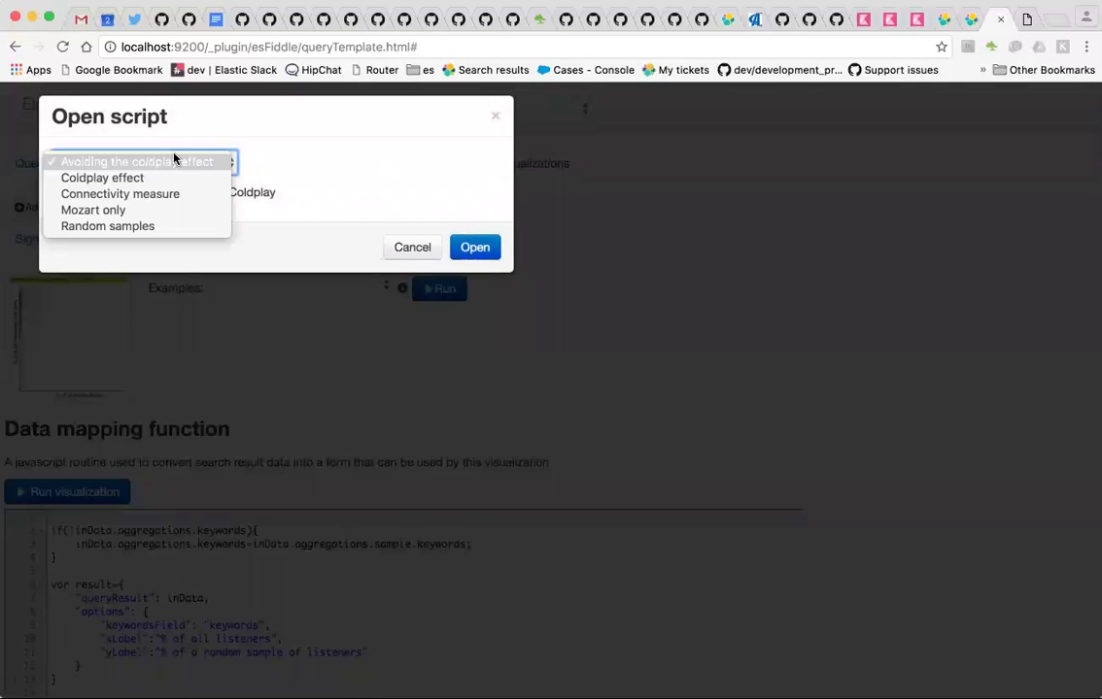
{"action": "left_click", "coordinate": [131, 212]}
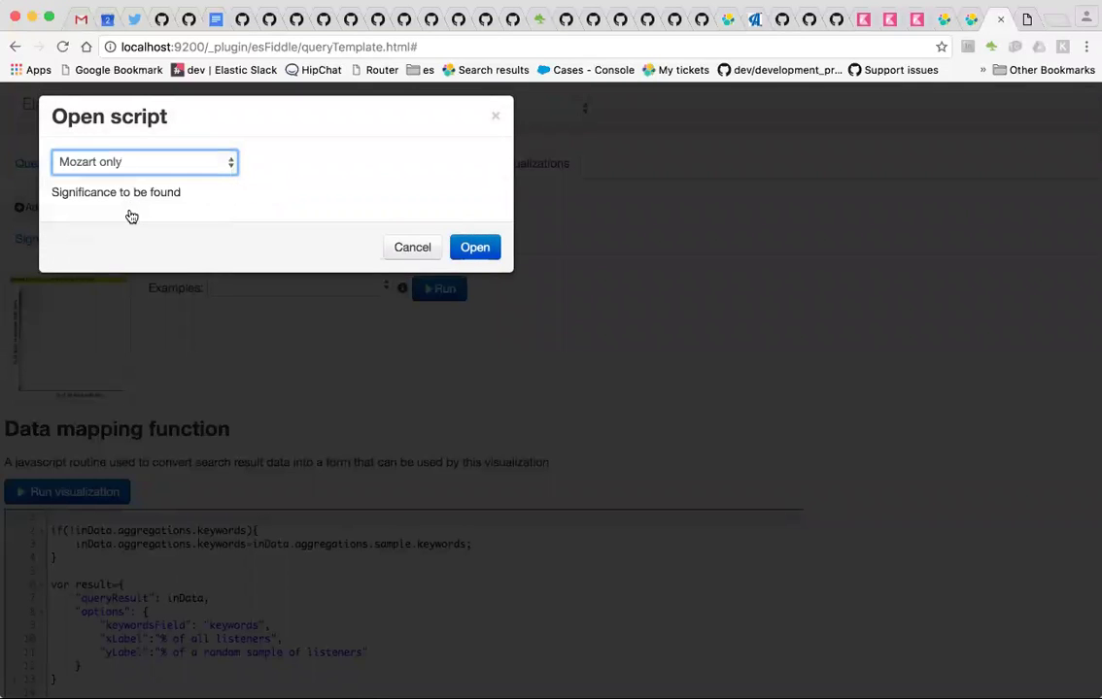
{"action": "left_click", "coordinate": [474, 248]}
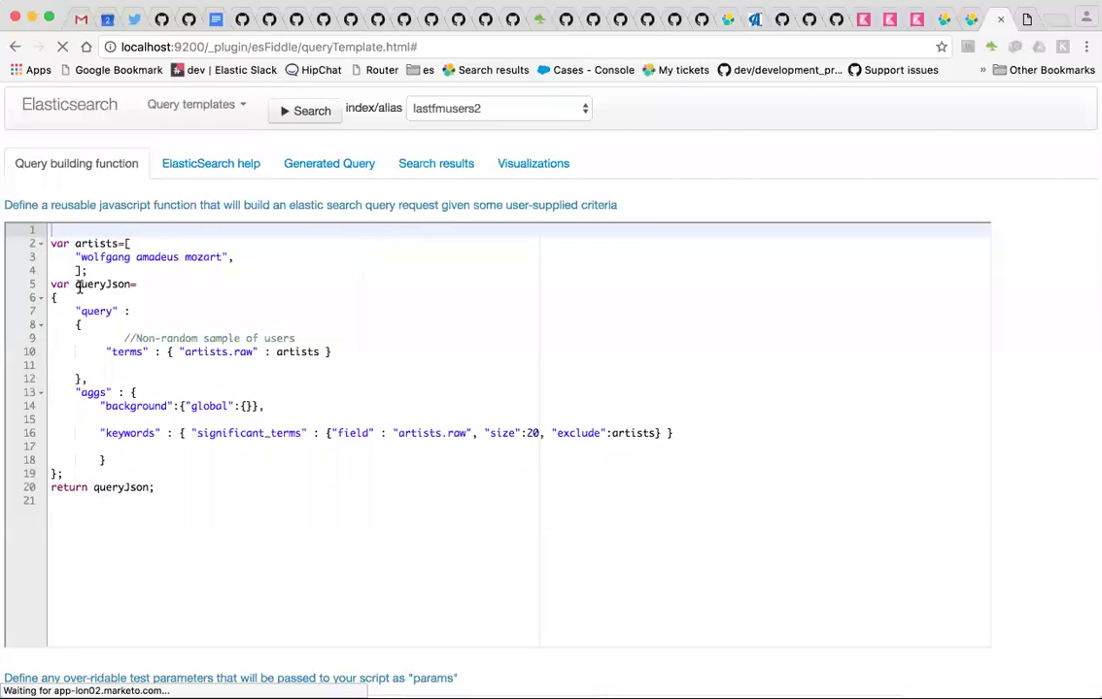
Step: Run the Mozart-only significant terms query against lastfmusers2 and highlight radiohead in the first listener's artists list
{"action": "double_click", "coordinate": [156, 257]}
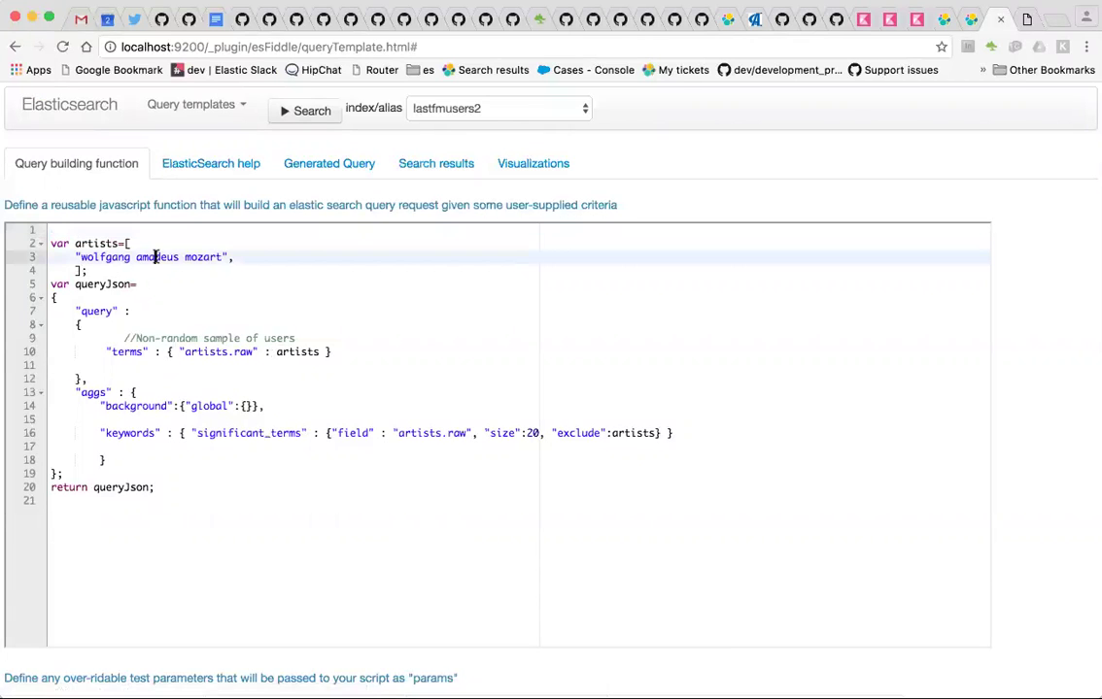
{"action": "left_click", "coordinate": [263, 433]}
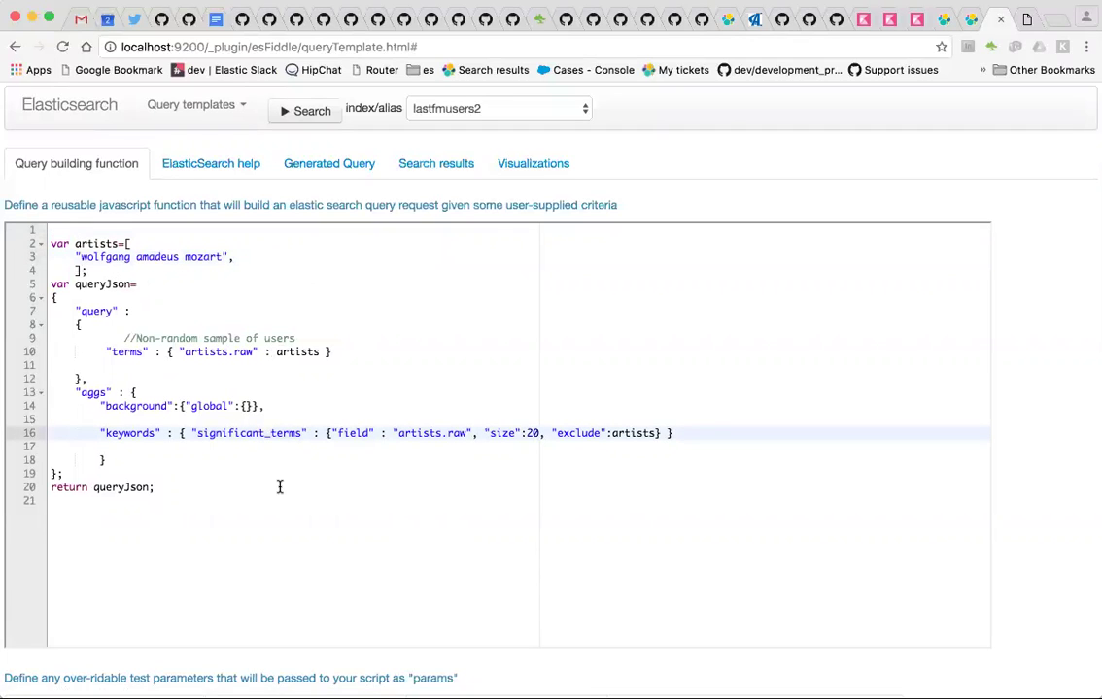
{"action": "left_click", "coordinate": [307, 114]}
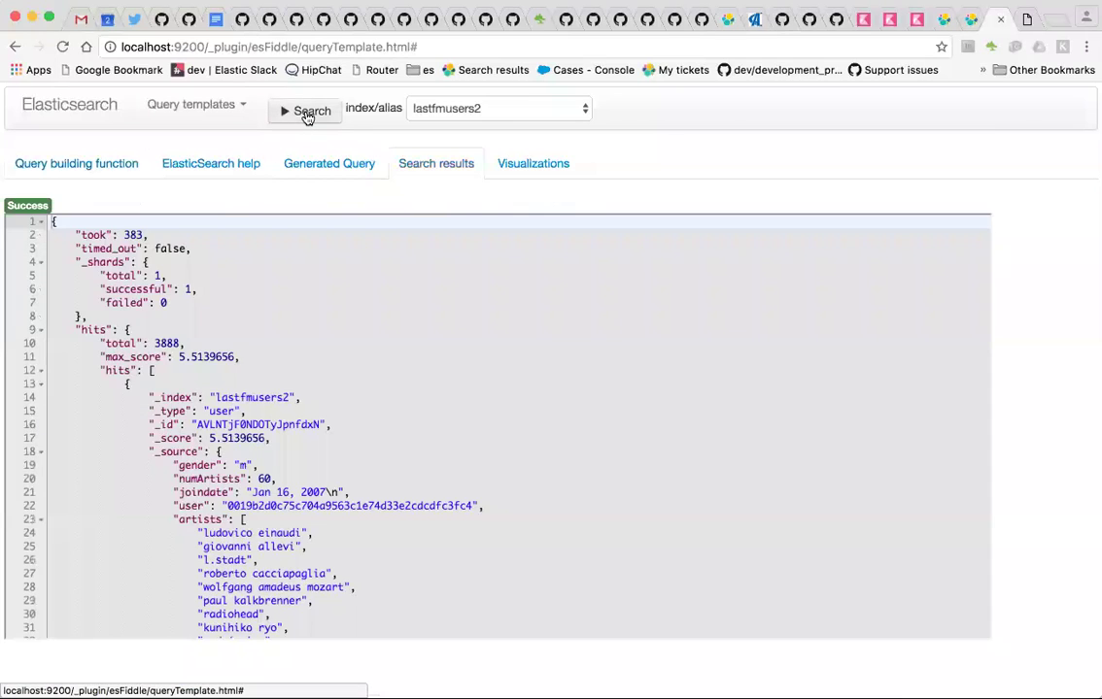
{"action": "scroll", "coordinate": [564, 437], "scroll_direction": "down", "scroll_amount": 5}
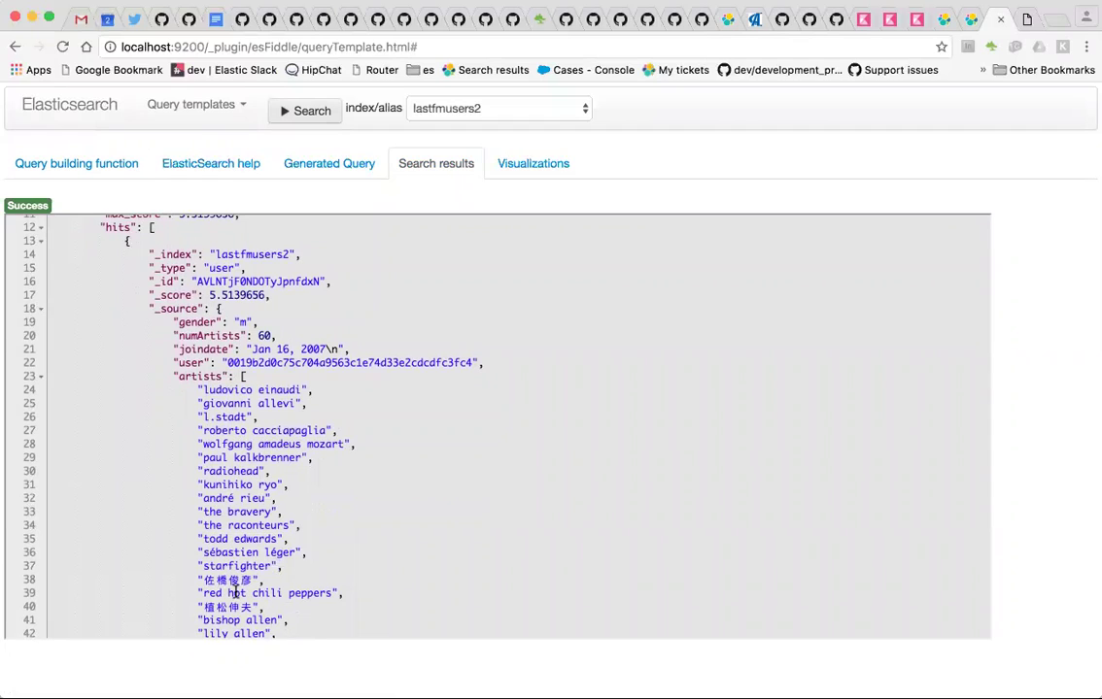
{"action": "left_click", "coordinate": [205, 471]}
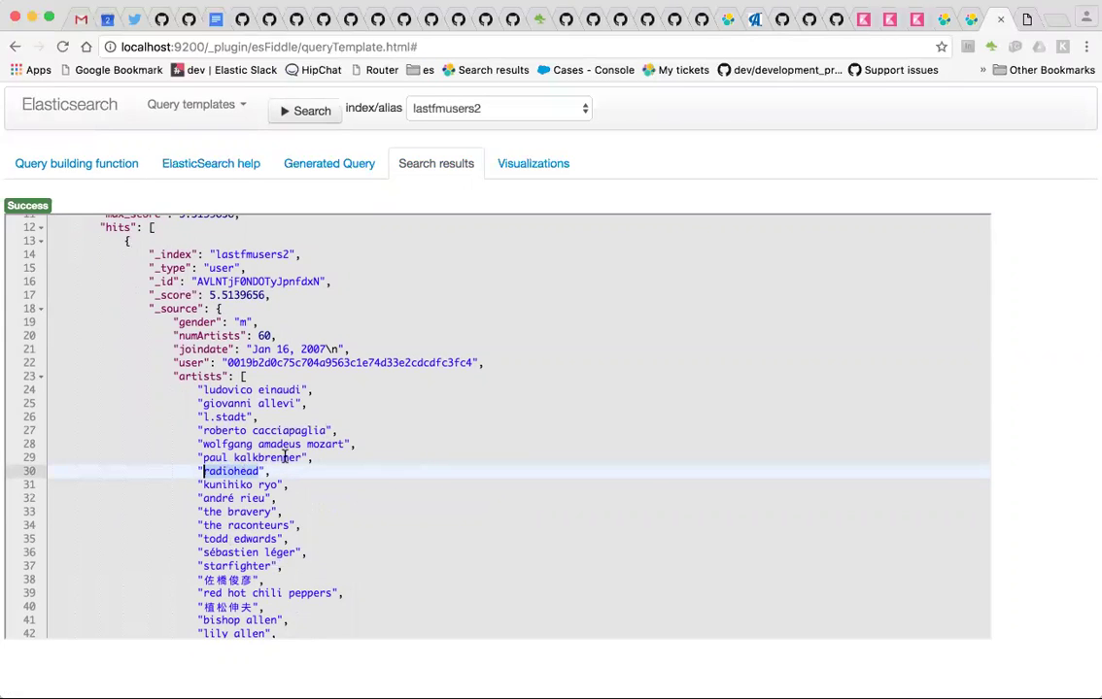
Step: Run the Significant visualization on the Mozart search results and inspect the johann sebastian bach point beside the vertical axis
{"action": "left_click", "coordinate": [521, 167]}
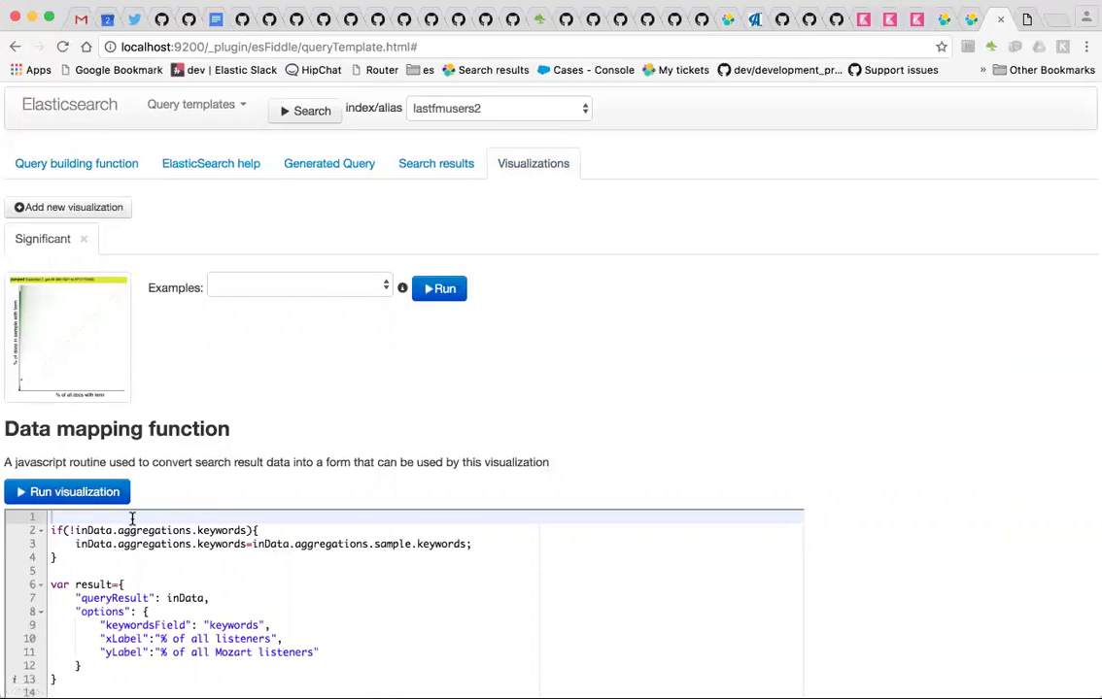
{"action": "left_click", "coordinate": [85, 490]}
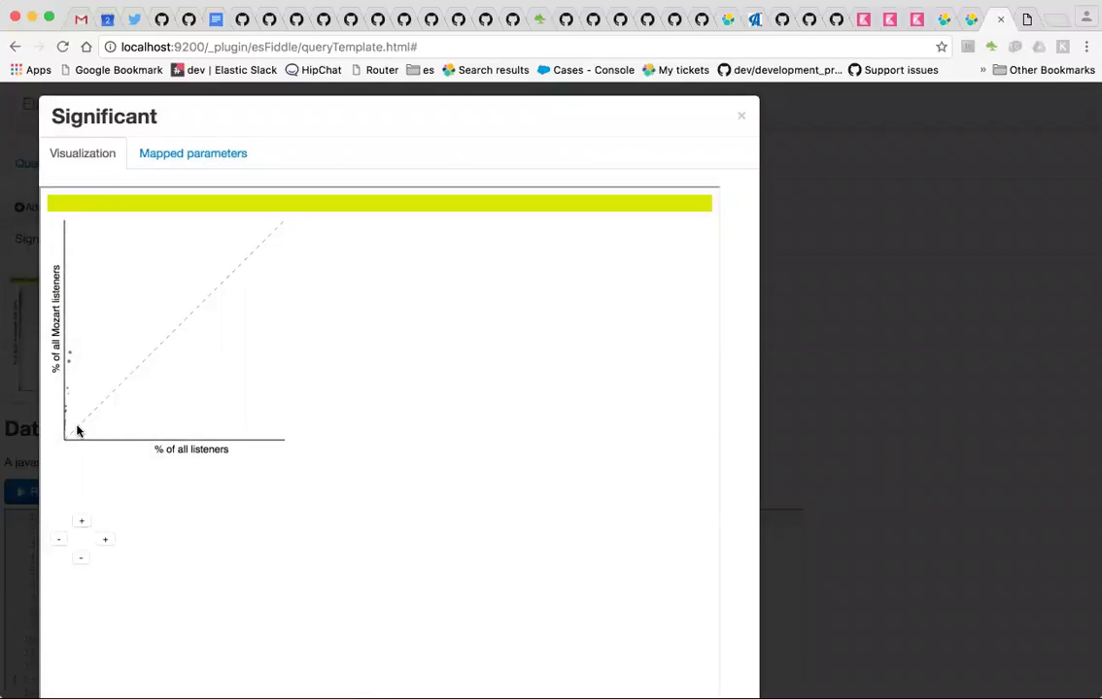
{"action": "left_click_drag", "start_coordinate": [93, 385], "coordinate": [170, 389]}
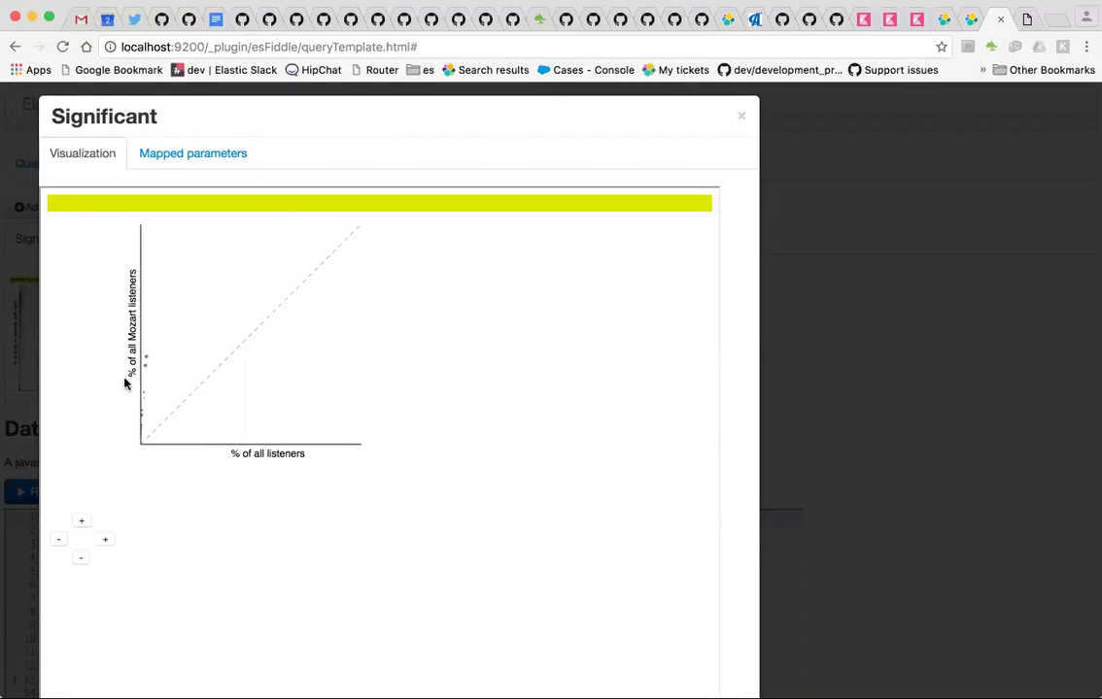
{"action": "mouse_move", "coordinate": [143, 447]}
{"action": "mouse_move", "coordinate": [147, 360]}
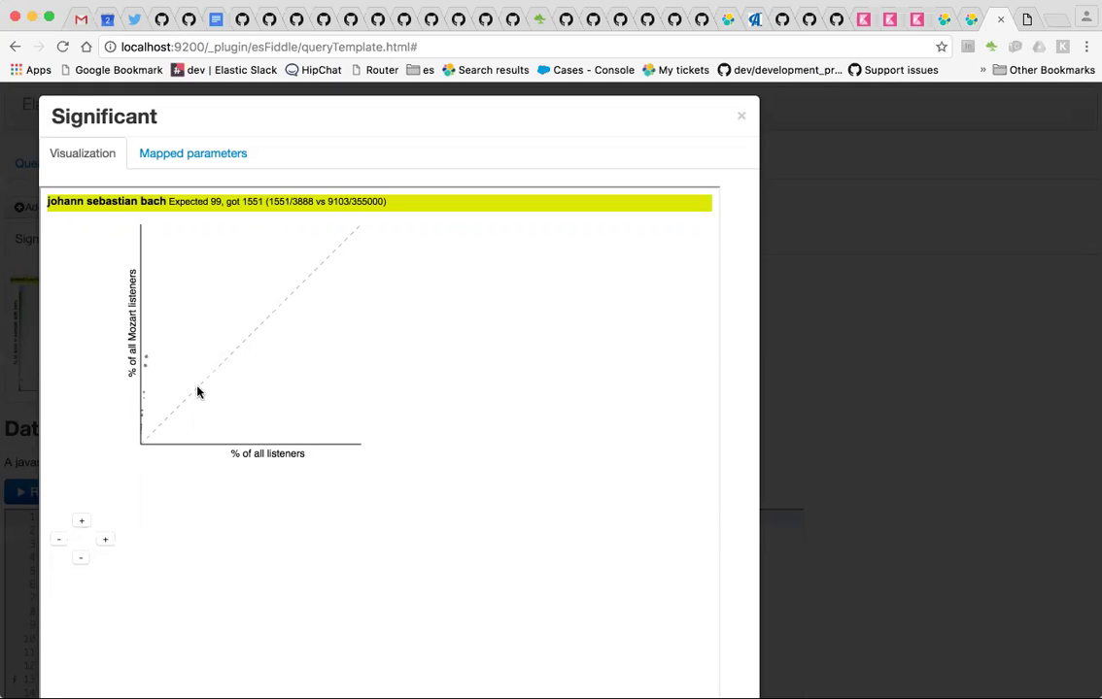
Step: Inspect the ludwig van beethoven, edvard grieg and gustav mahler points, stretching the chart's horizontal scale to spread them apart
{"action": "scroll", "coordinate": [141, 377], "scroll_direction": "up", "scroll_amount": 5}
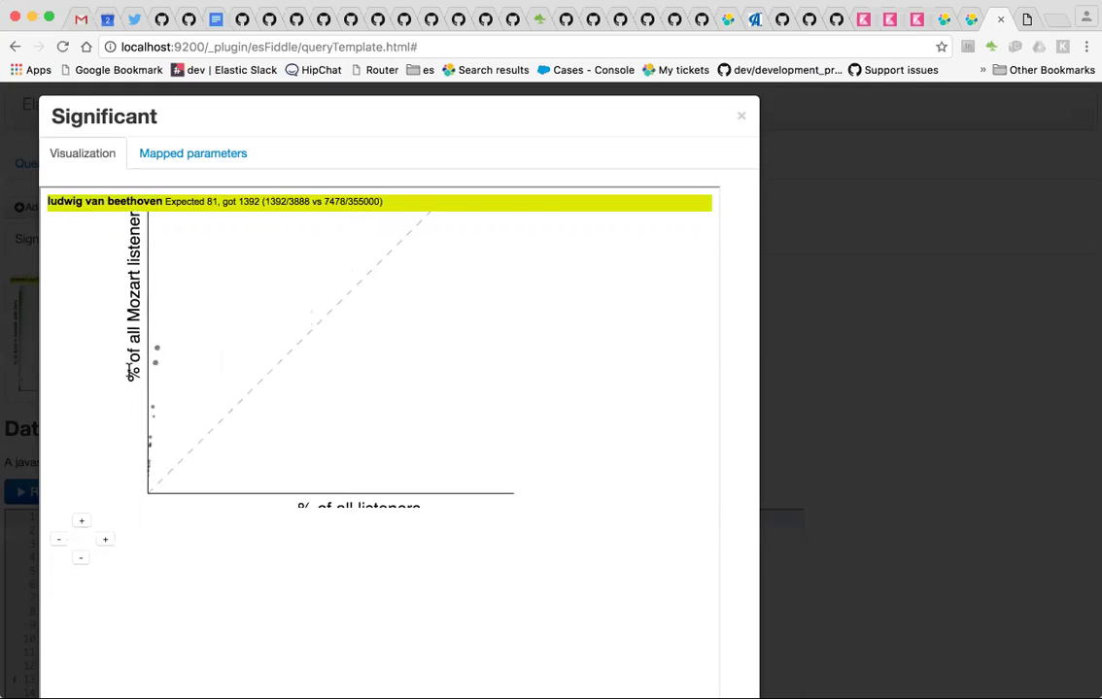
{"action": "scroll", "coordinate": [172, 407], "scroll_direction": "down", "scroll_amount": 3}
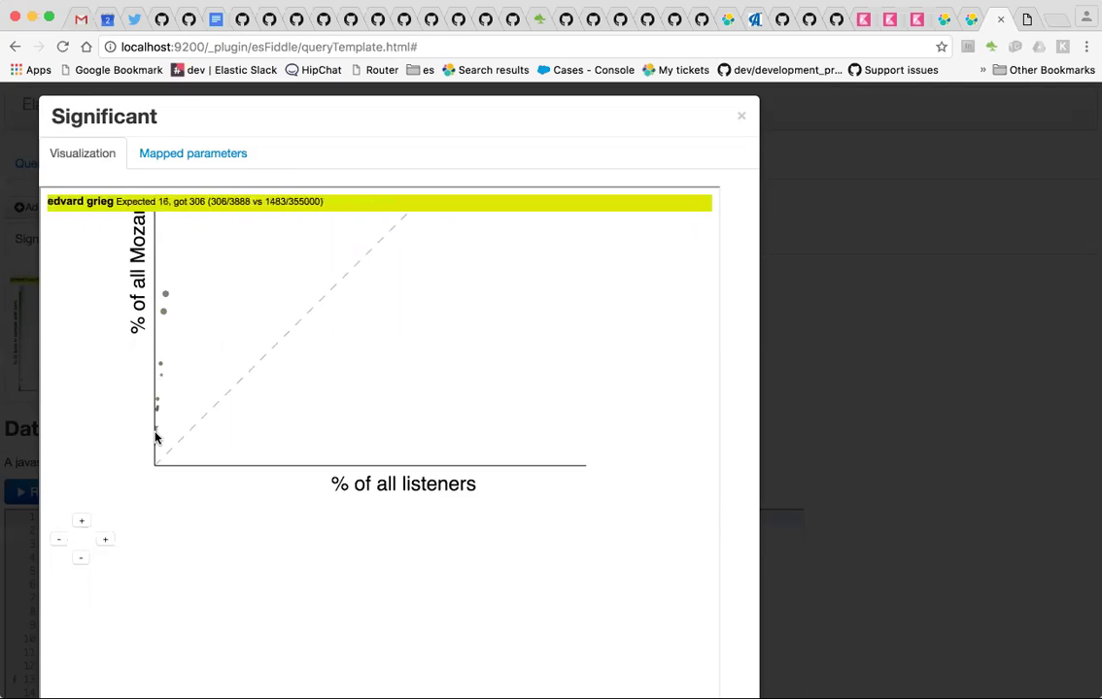
{"action": "scroll", "coordinate": [145, 449], "scroll_direction": "up", "scroll_amount": 2}
{"action": "left_click", "coordinate": [105, 539]}
{"action": "left_click", "coordinate": [105, 539]}
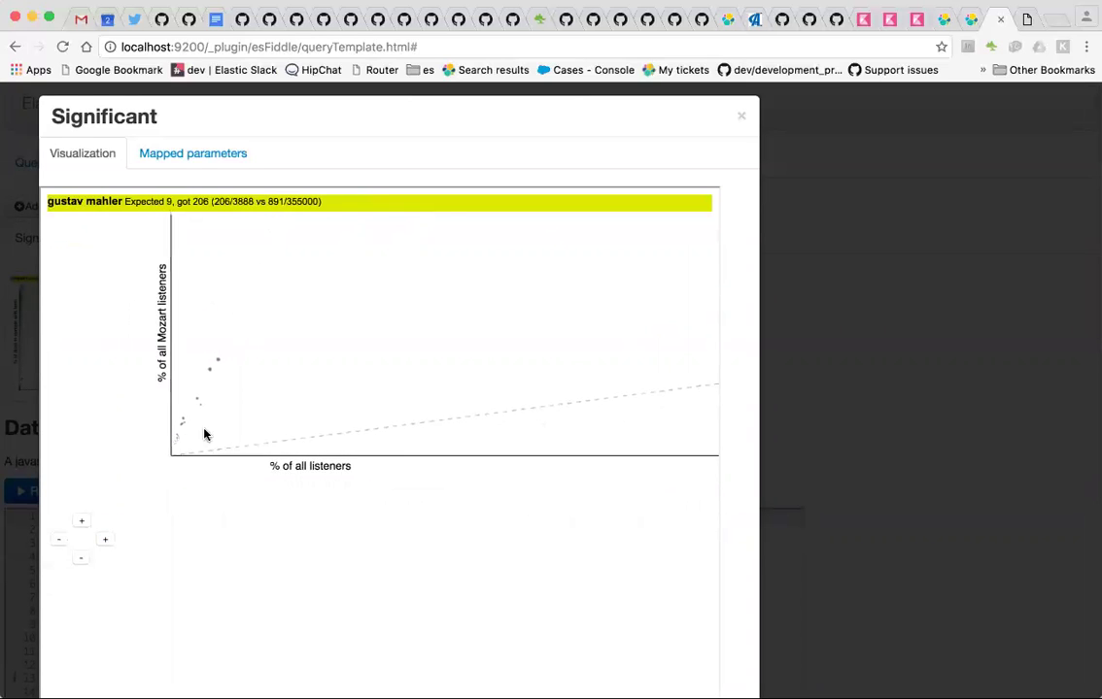
Step: Compress the chart's horizontal scale again and close the Significant visualization
{"action": "left_click", "coordinate": [59, 540]}
{"action": "left_click", "coordinate": [59, 540]}
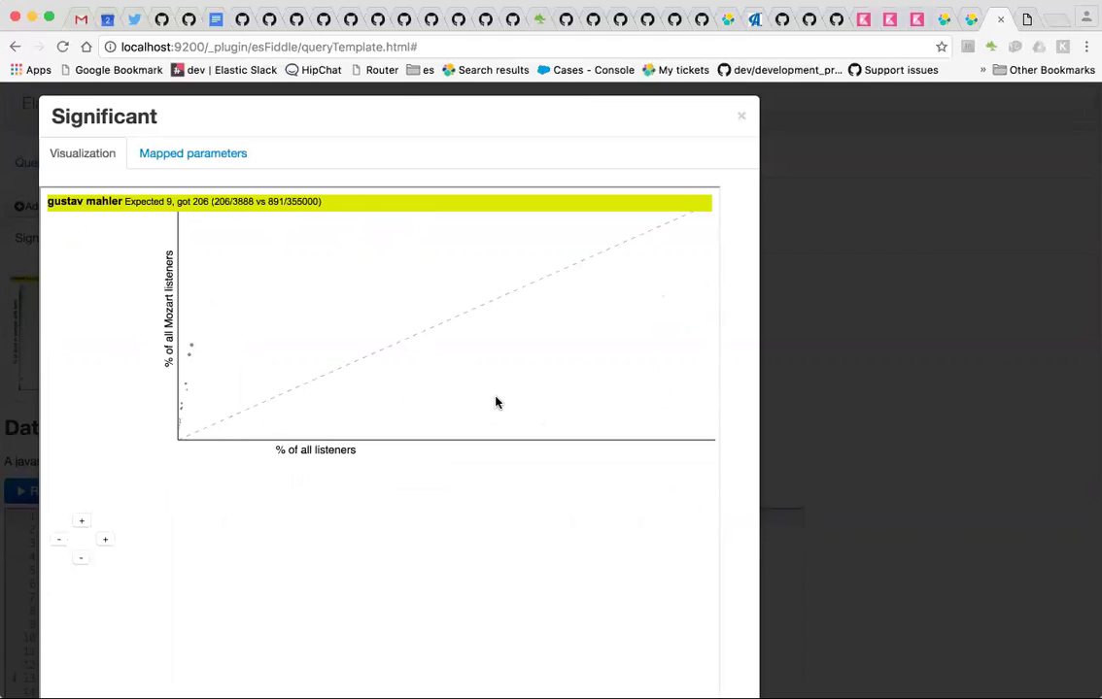
{"action": "left_click", "coordinate": [826, 308]}
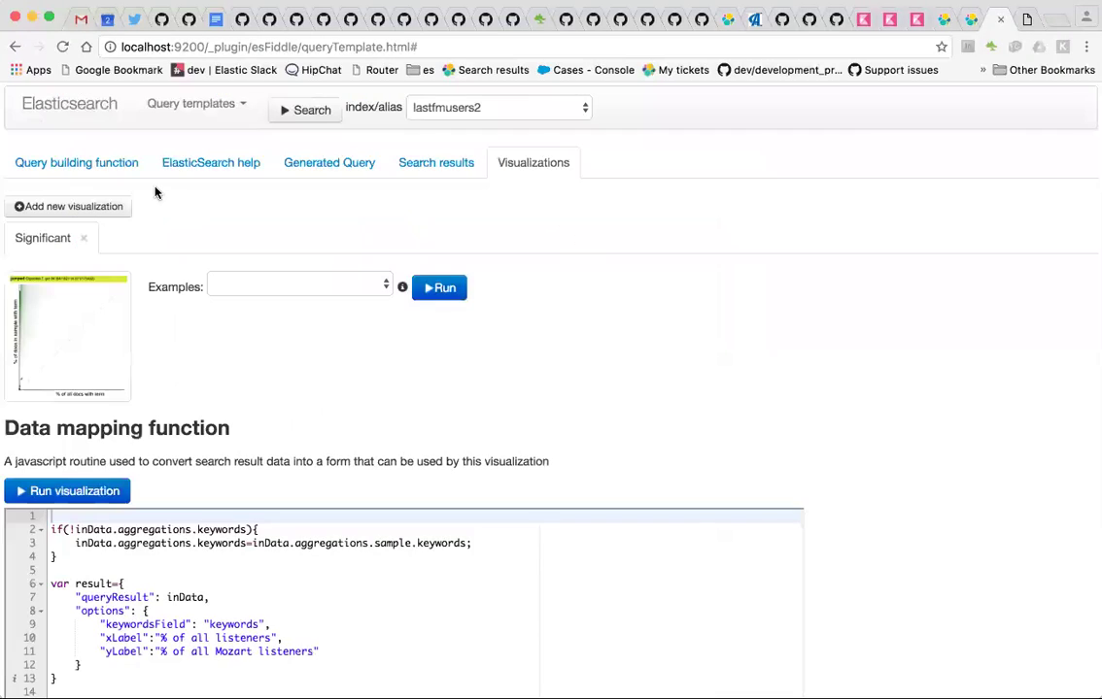
Step: Open the saved query template "Coldplay effect"
{"action": "left_click", "coordinate": [242, 106]}
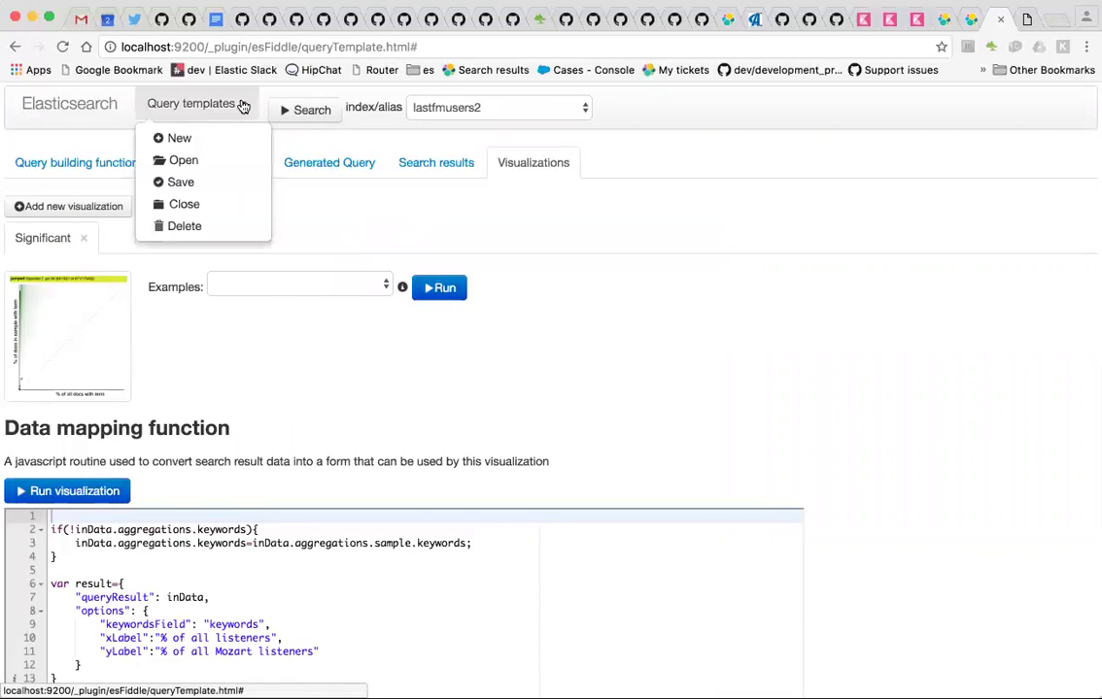
{"action": "left_click", "coordinate": [214, 160]}
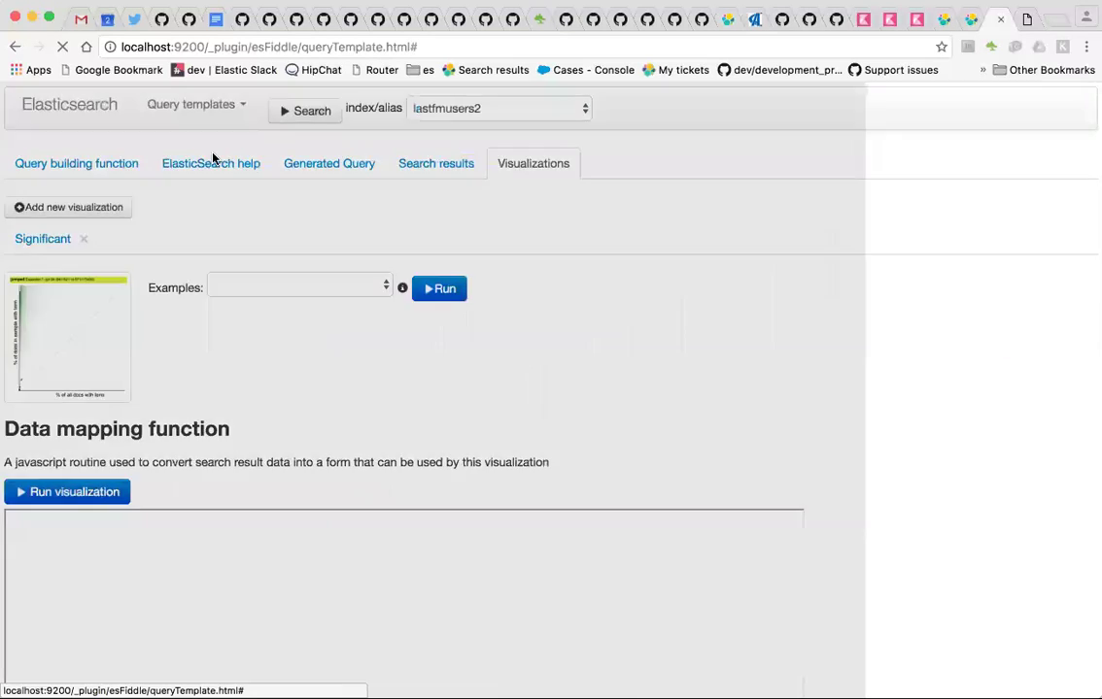
{"action": "left_click", "coordinate": [163, 165]}
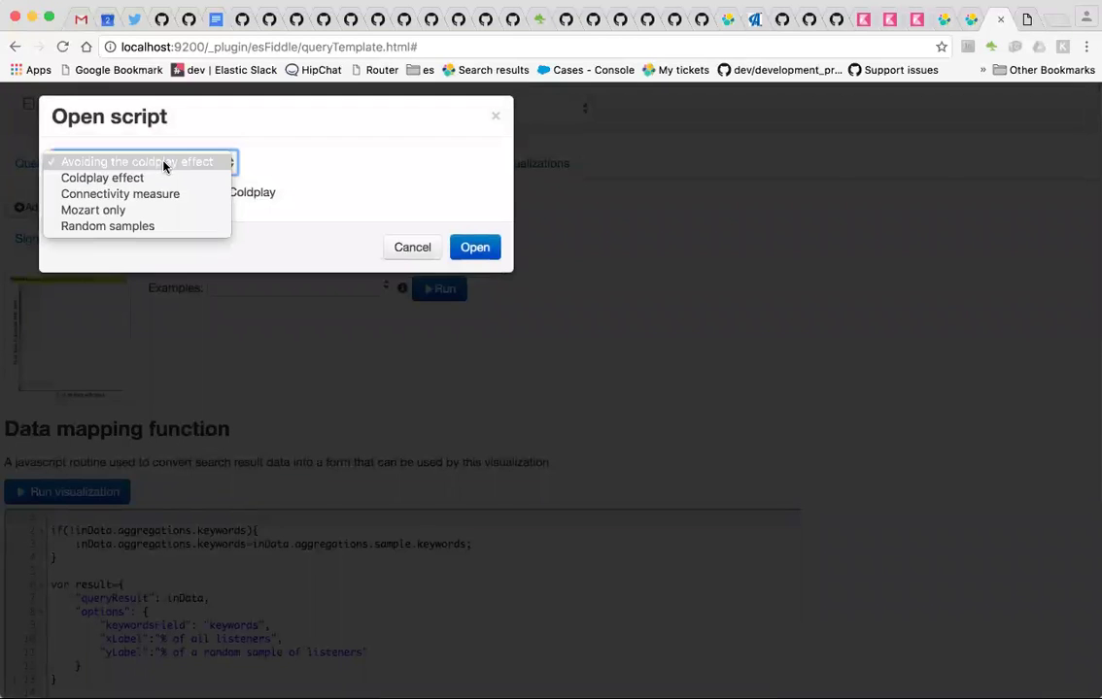
{"action": "left_click", "coordinate": [158, 179]}
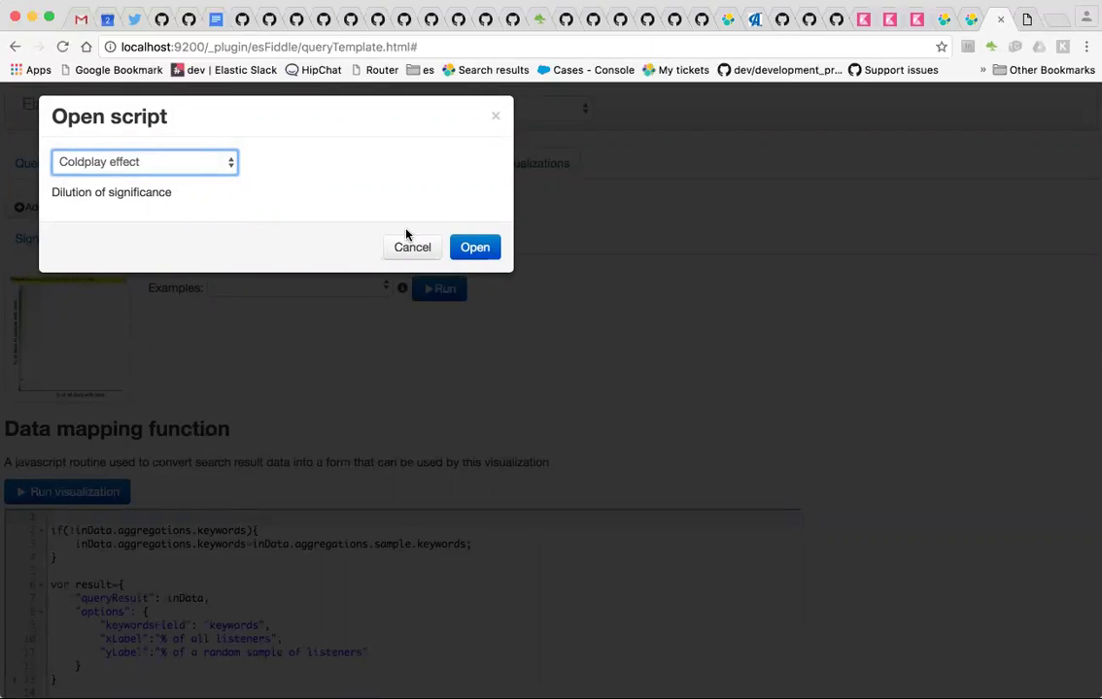
{"action": "left_click", "coordinate": [475, 254]}
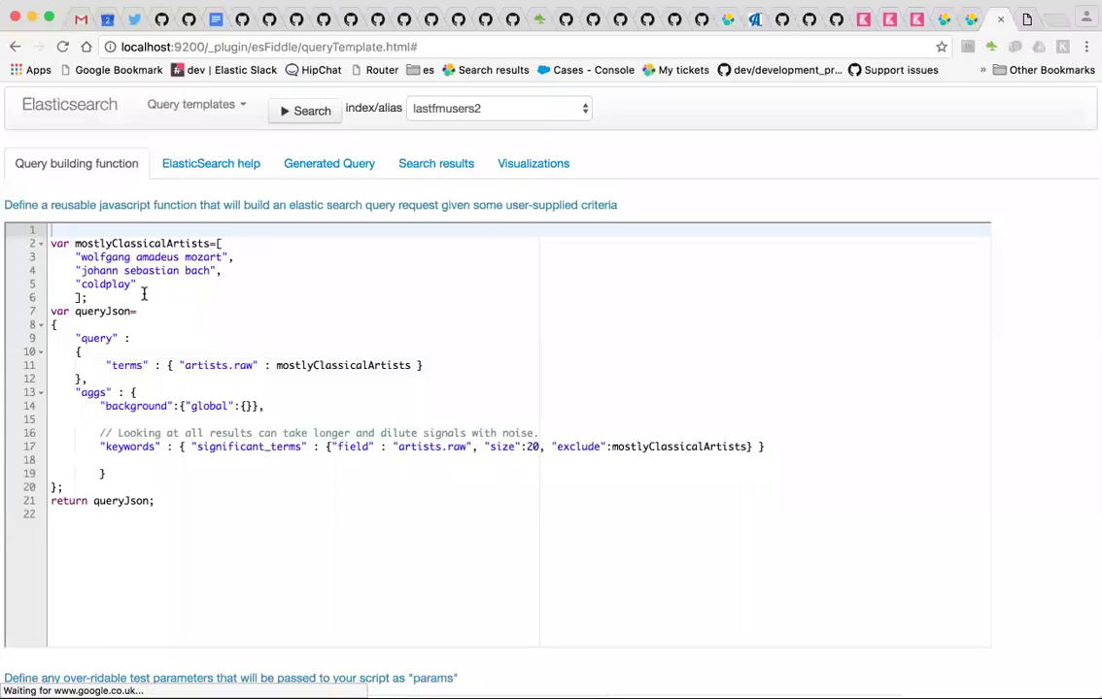
Step: Examine the mostlyClassicalArtists array, highlighting the wolfgang amadeus mozart, johann sebastian bach and coldplay entries one after another
{"action": "left_click_drag", "start_coordinate": [75, 257], "coordinate": [234, 257]}
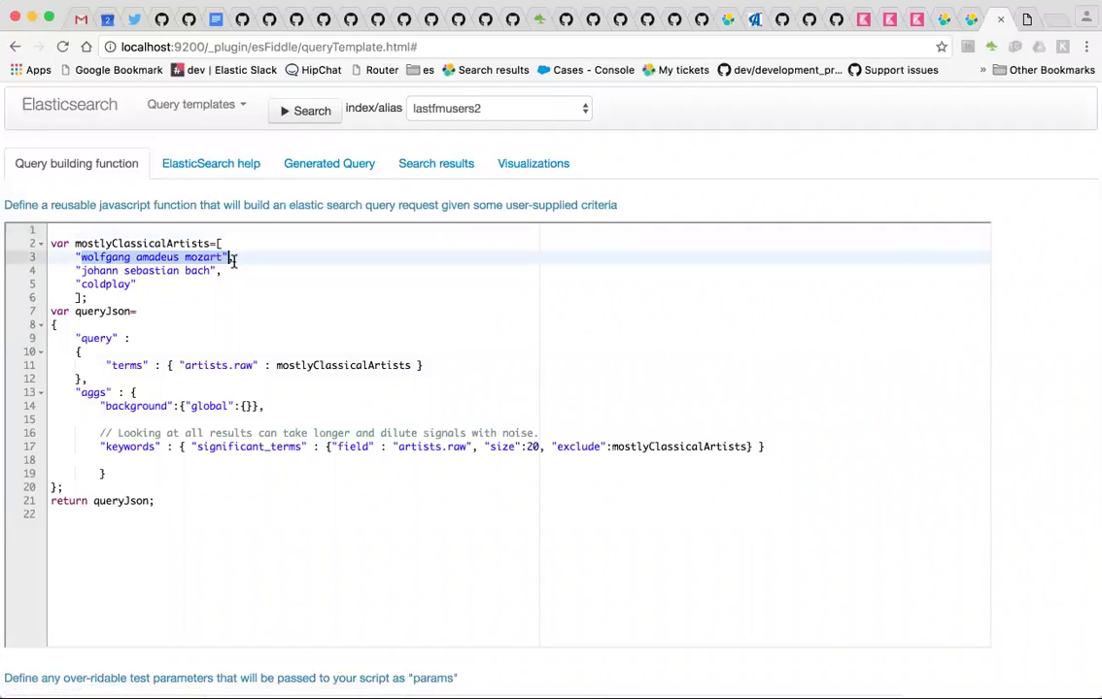
{"action": "left_click_drag", "start_coordinate": [75, 270], "coordinate": [222, 270]}
{"action": "left_click_drag", "start_coordinate": [74, 284], "coordinate": [153, 285]}
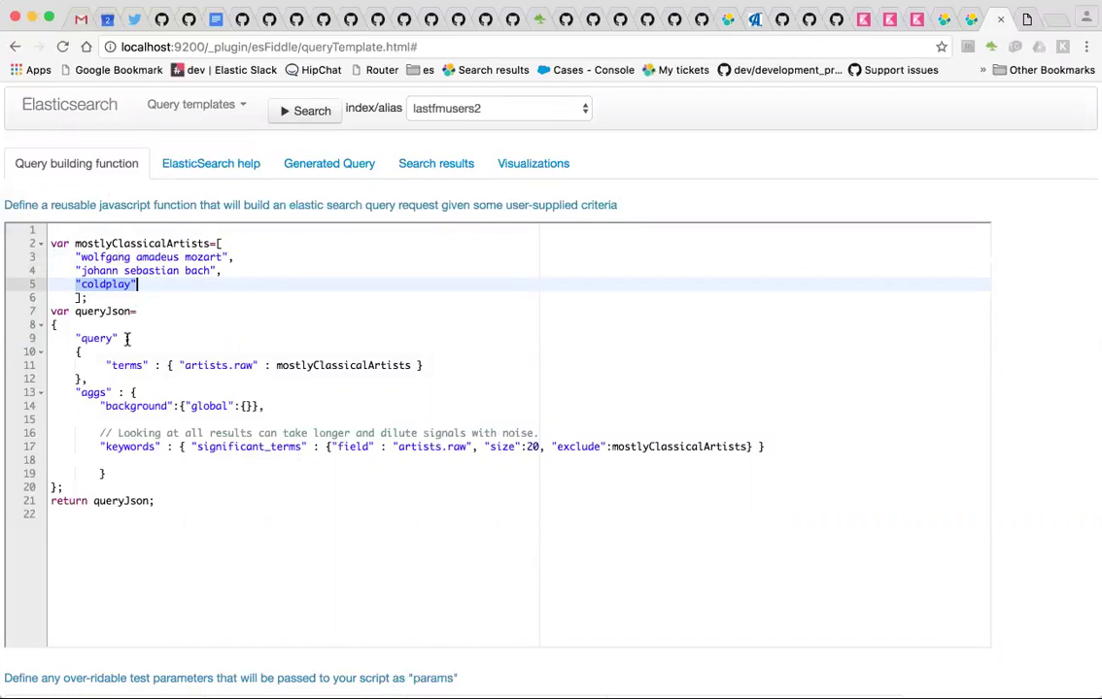
{"action": "key", "text": "Left"}
{"action": "key", "text": "Right"}
{"action": "key", "text": "shift+Right"}
{"action": "key", "text": "shift+Right"}
{"action": "key", "text": "shift+Right"}
{"action": "key", "text": "shift+Right"}
{"action": "key", "text": "shift+Right"}
{"action": "key", "text": "shift+Right"}
{"action": "key", "text": "shift+Right"}
{"action": "key", "text": "shift+Right"}
Step: Highlight the Mozart and Bach entries together, and run the Coldplay effect query against the lastfmusers2 index
{"action": "left_click_drag", "start_coordinate": [231, 269], "coordinate": [80, 257]}
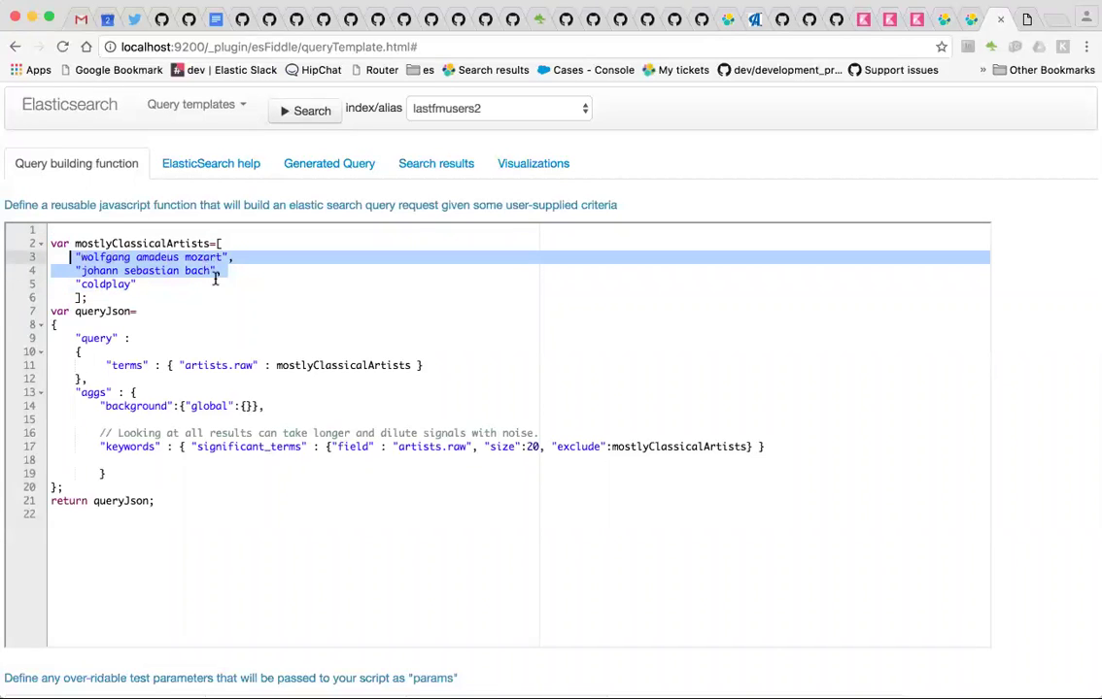
{"action": "left_click", "coordinate": [147, 284]}
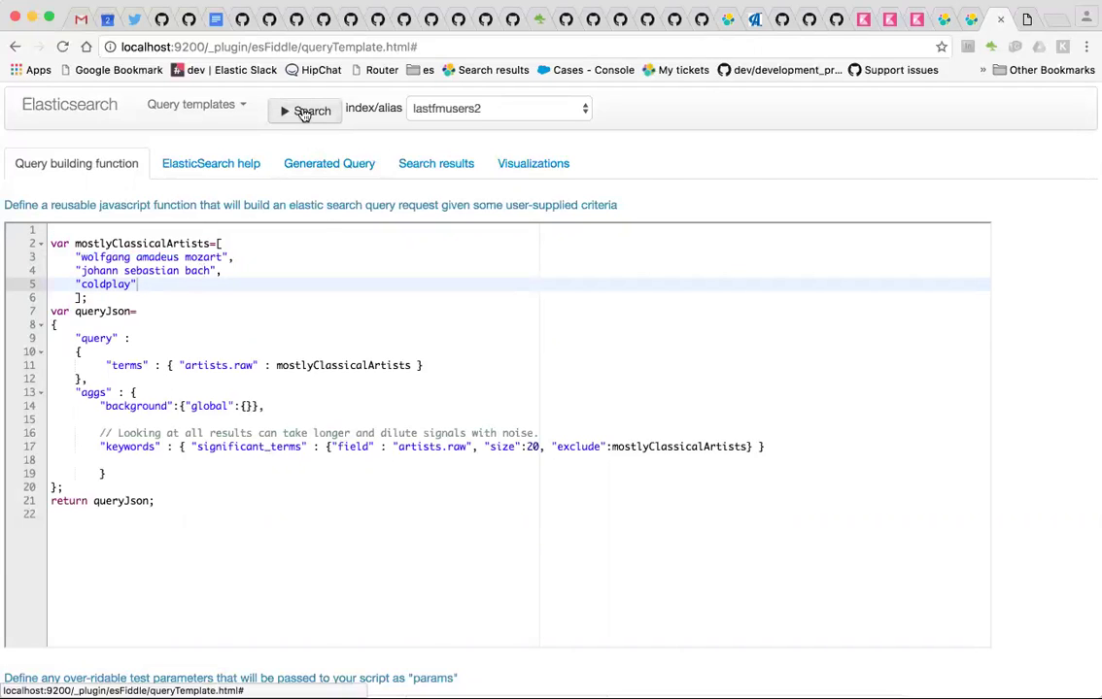
{"action": "left_click", "coordinate": [304, 114]}
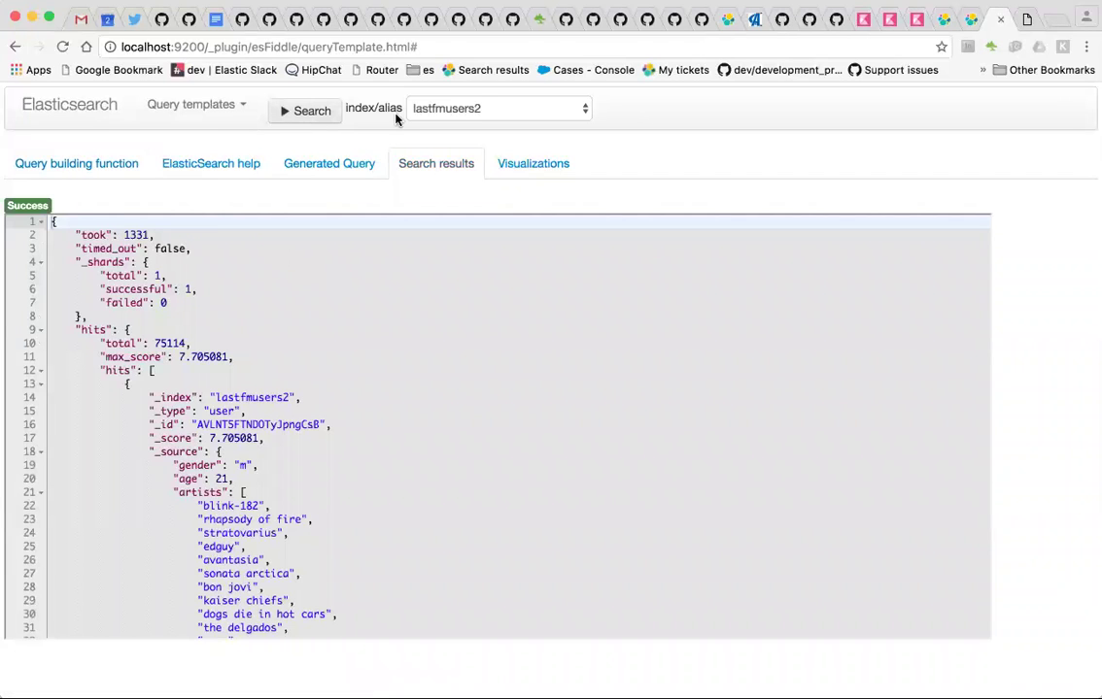
Step: Examine the first listener's artists list in the search results, highlighting bach, mozart and coldplay
{"action": "scroll", "coordinate": [408, 464], "scroll_direction": "down", "scroll_amount": 6}
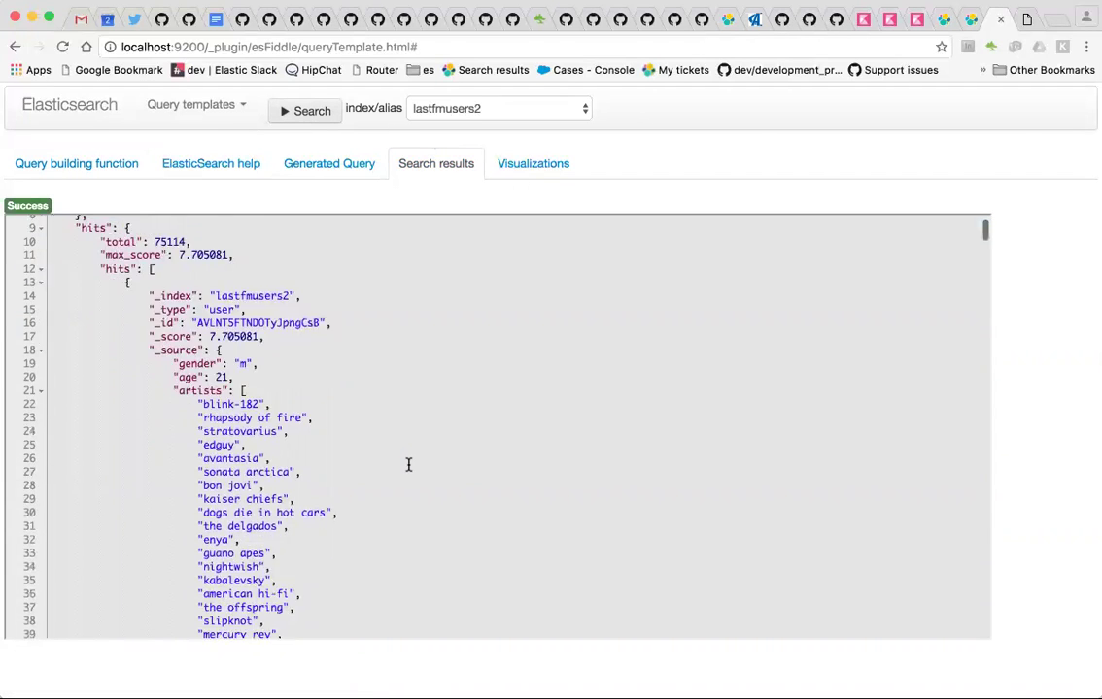
{"action": "scroll", "coordinate": [408, 465], "scroll_direction": "down", "scroll_amount": 10}
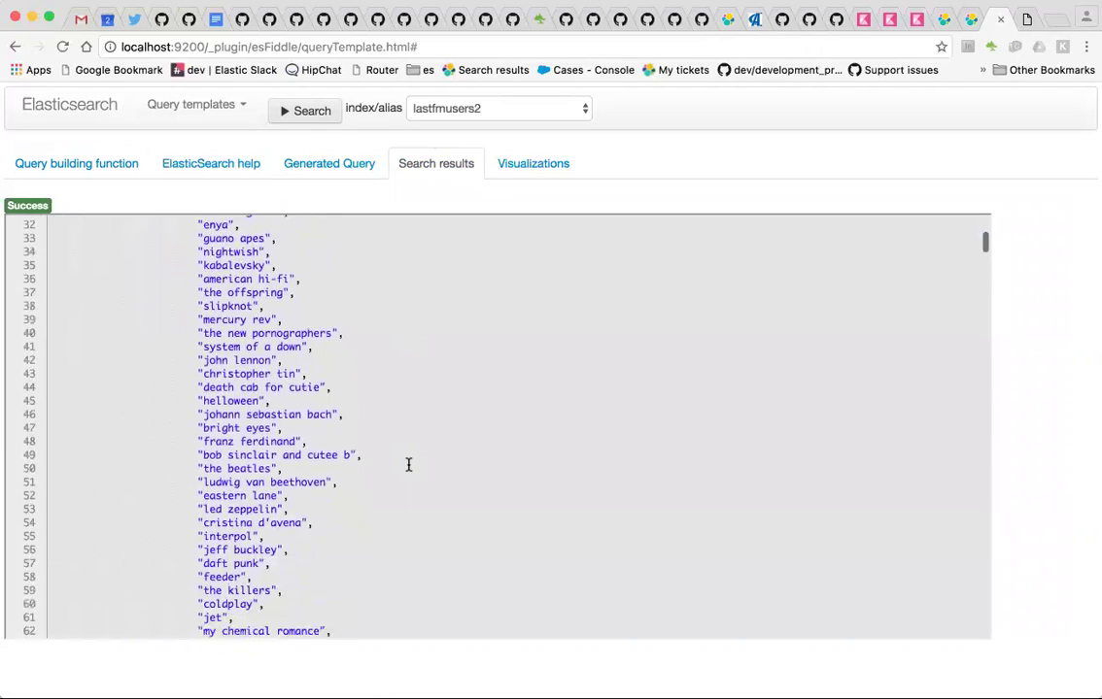
{"action": "scroll", "coordinate": [408, 464], "scroll_direction": "up", "scroll_amount": 4}
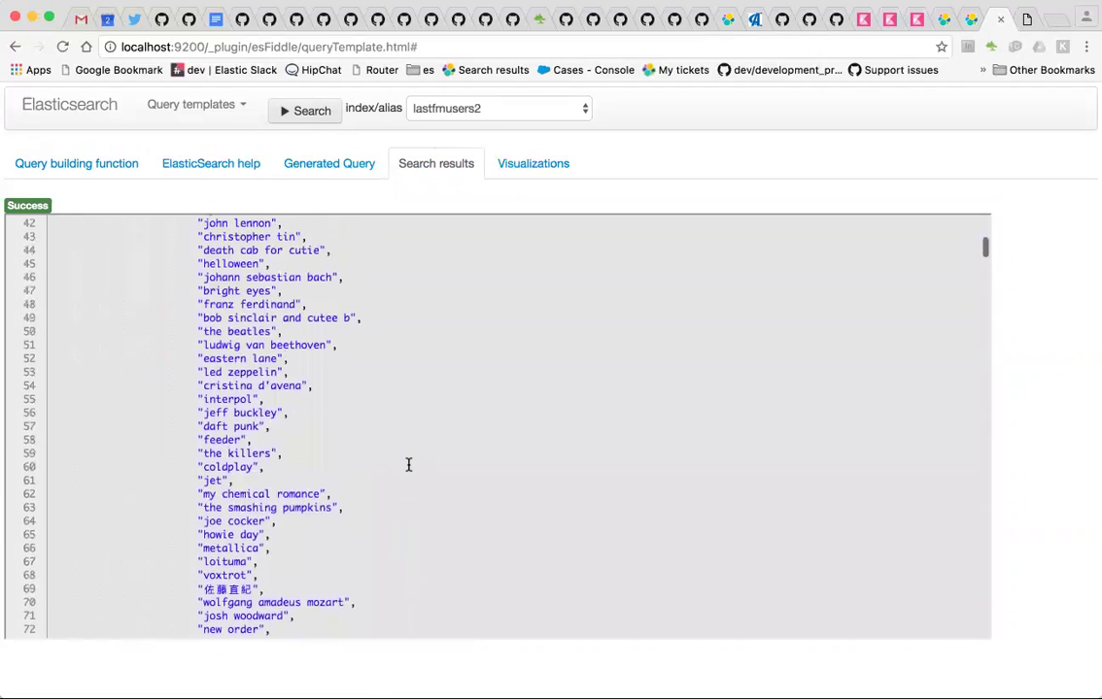
{"action": "double_click", "coordinate": [324, 279]}
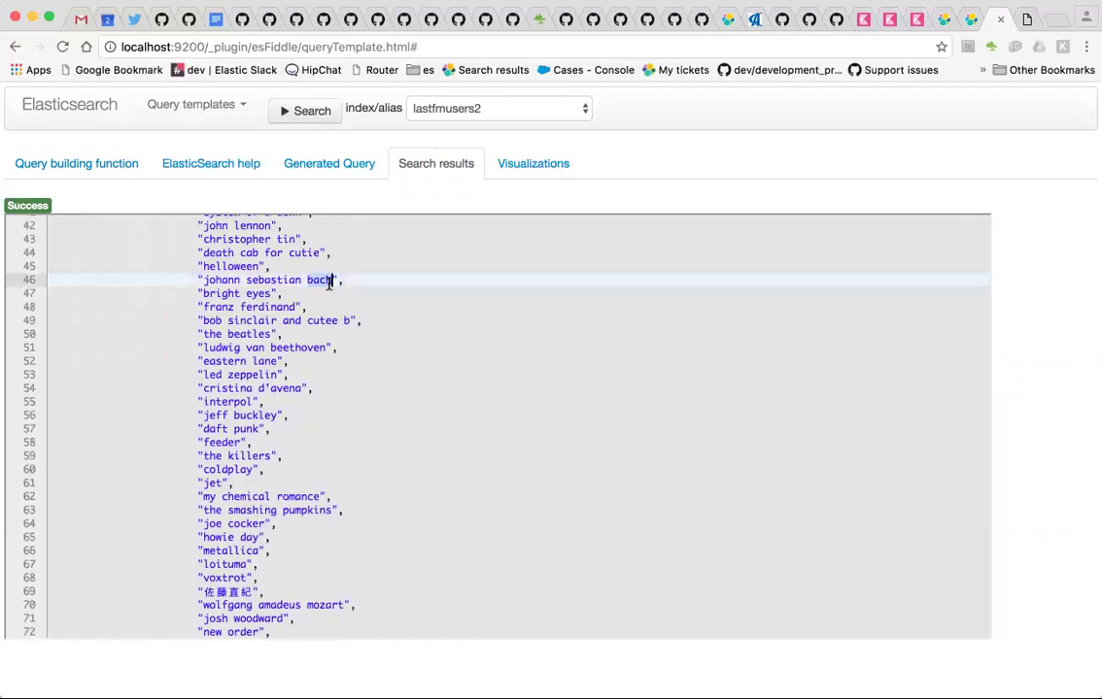
{"action": "scroll", "coordinate": [453, 374], "scroll_direction": "up", "scroll_amount": 1}
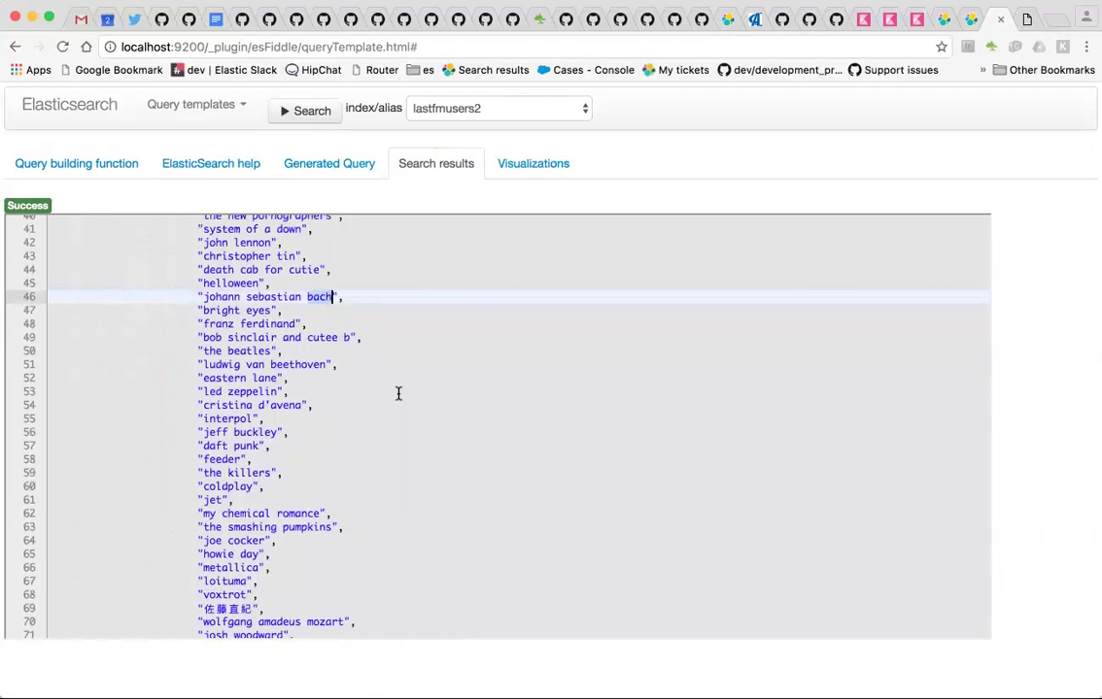
{"action": "scroll", "coordinate": [398, 392], "scroll_direction": "up", "scroll_amount": 2}
{"action": "scroll", "coordinate": [345, 456], "scroll_direction": "down", "scroll_amount": 6}
{"action": "double_click", "coordinate": [323, 444]}
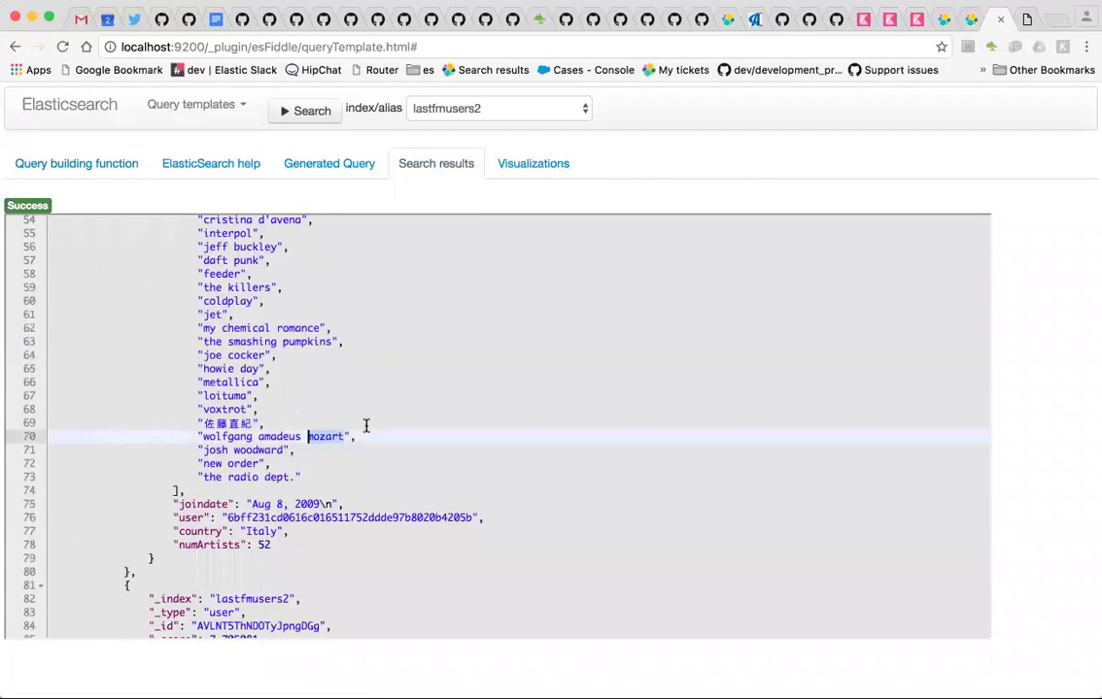
{"action": "scroll", "coordinate": [369, 422], "scroll_direction": "up", "scroll_amount": 5}
{"action": "double_click", "coordinate": [228, 506]}
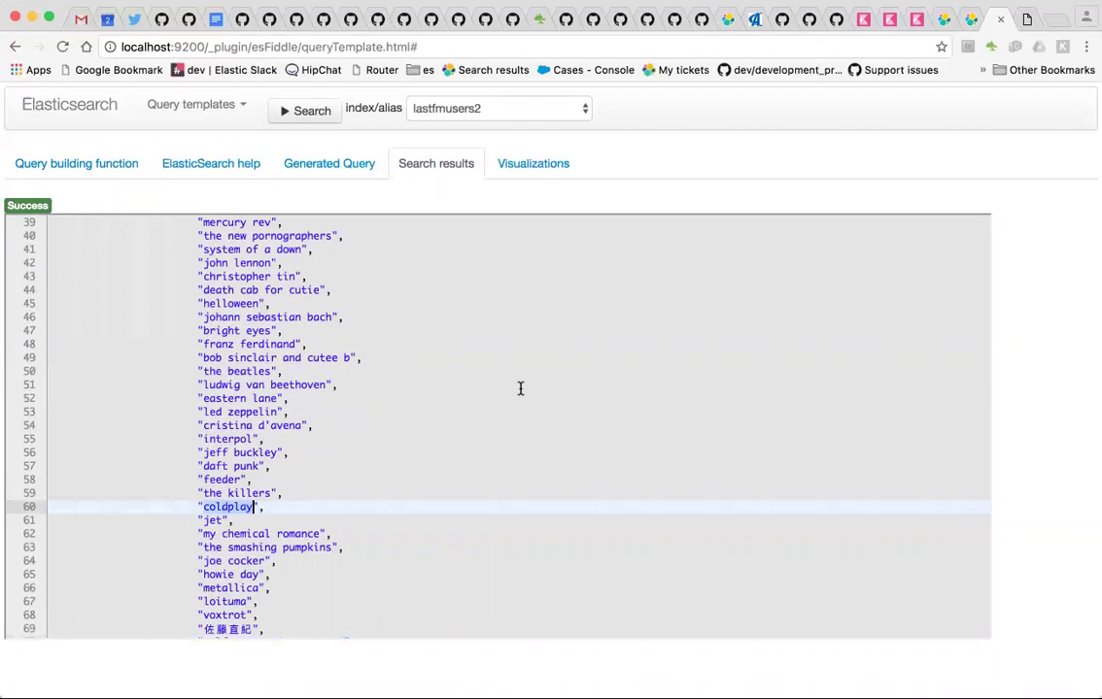
Step: Skim the remaining listener hits and run the Significant visualization on the Coldplay effect results
{"action": "scroll", "coordinate": [520, 388], "scroll_direction": "down", "scroll_amount": 20}
{"action": "scroll", "coordinate": [520, 389], "scroll_direction": "down", "scroll_amount": 20}
{"action": "scroll", "coordinate": [519, 389], "scroll_direction": "down", "scroll_amount": 4}
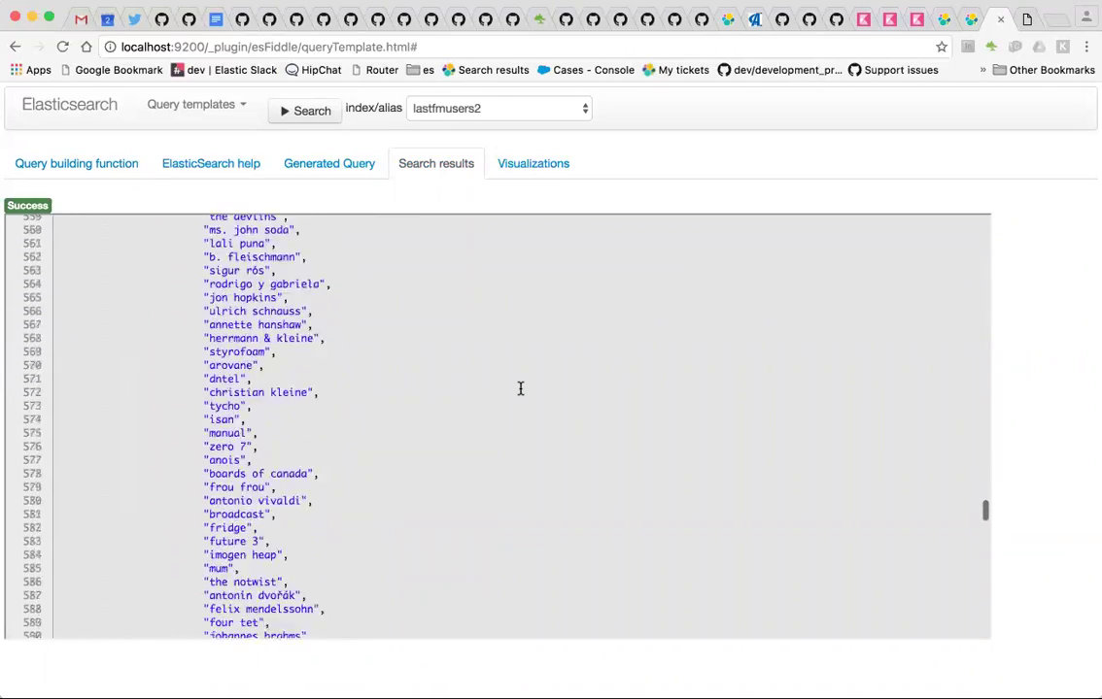
{"action": "left_click", "coordinate": [535, 168]}
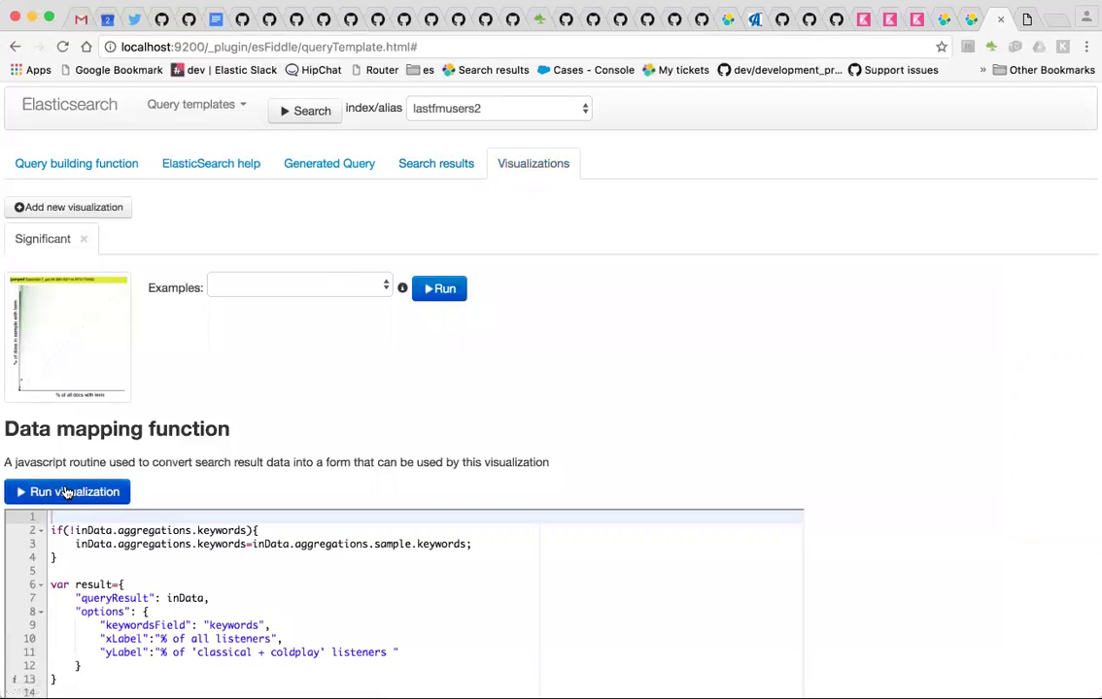
{"action": "left_click", "coordinate": [60, 493]}
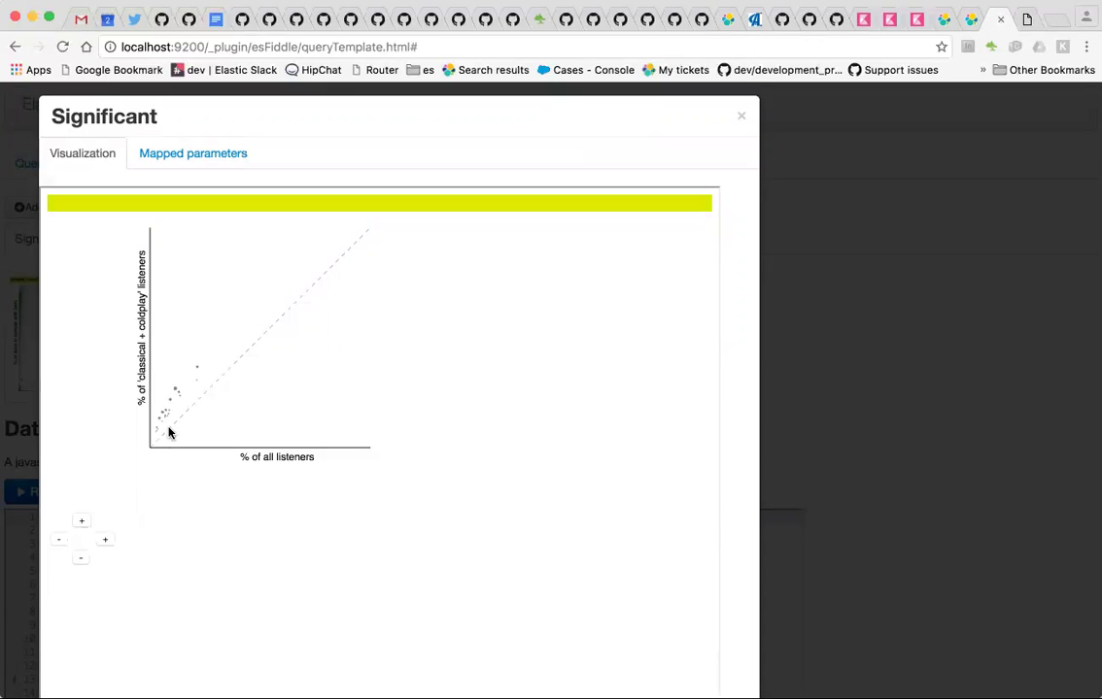
Step: Examine the artist points on the 'classical + coldplay' listeners chart, including u2, radiohead and the beatles, and close the chart
{"action": "mouse_move", "coordinate": [157, 420]}
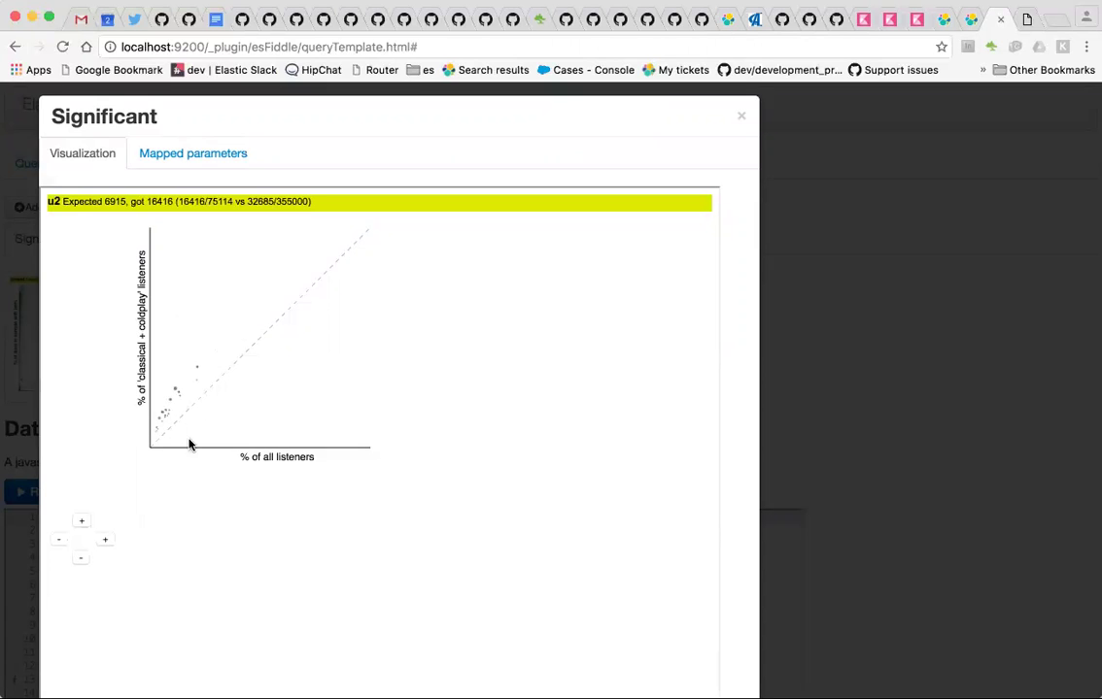
{"action": "scroll", "coordinate": [191, 414], "scroll_direction": "up", "scroll_amount": 5}
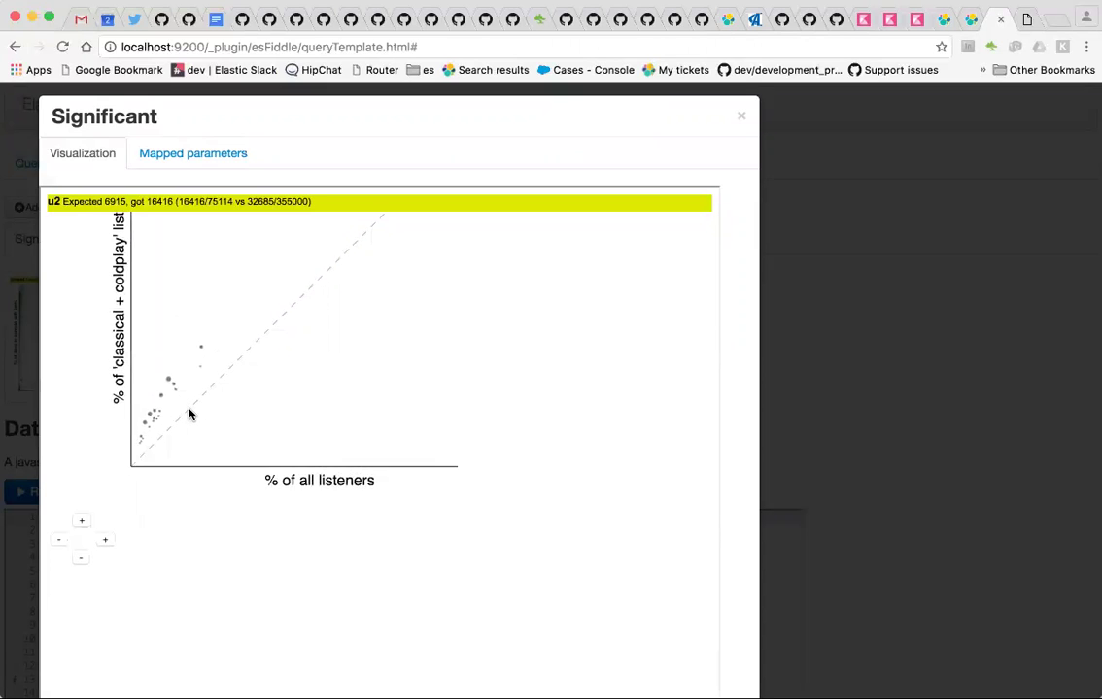
{"action": "scroll", "coordinate": [191, 413], "scroll_direction": "up", "scroll_amount": 3}
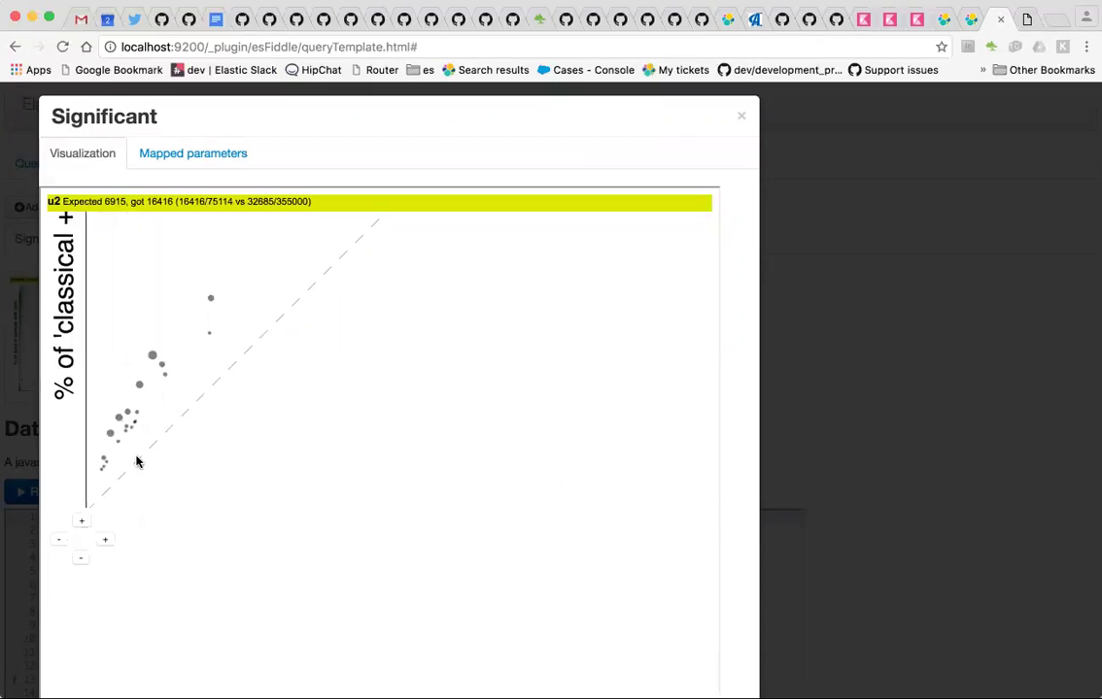
{"action": "mouse_move", "coordinate": [210, 302]}
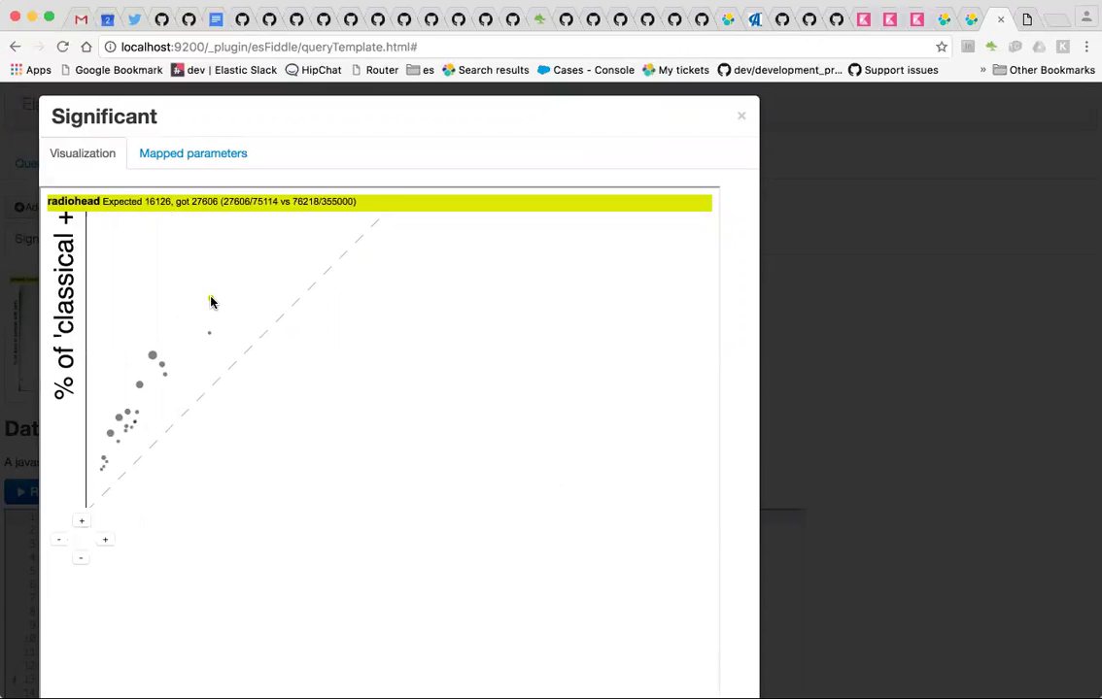
{"action": "mouse_move", "coordinate": [209, 335]}
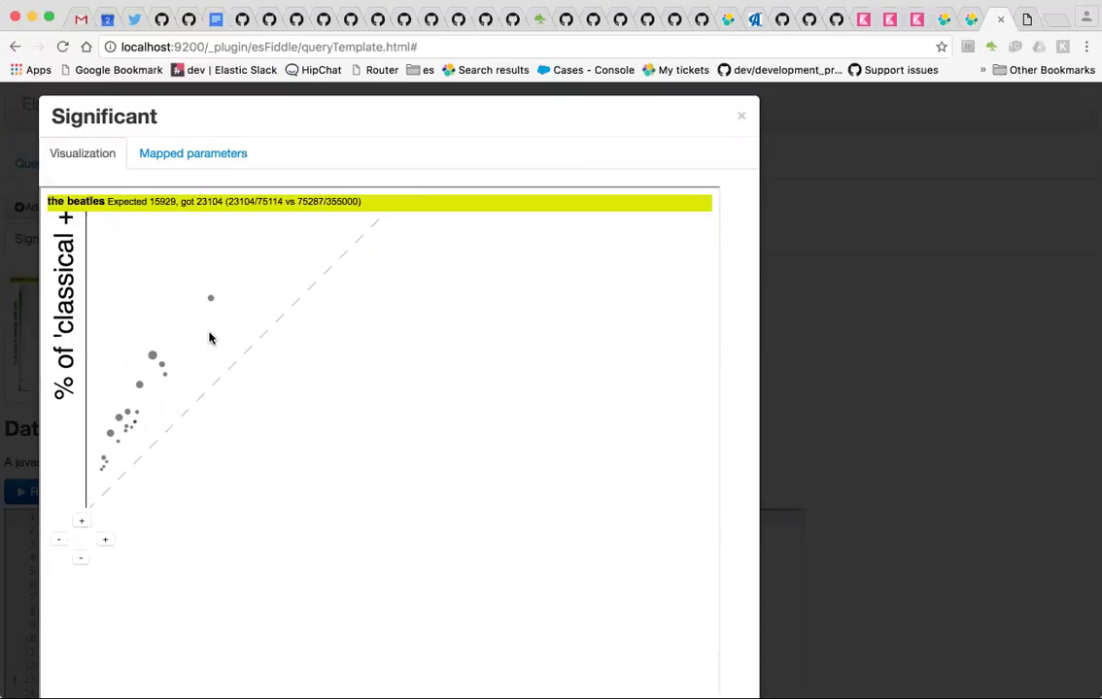
{"action": "mouse_move", "coordinate": [162, 369]}
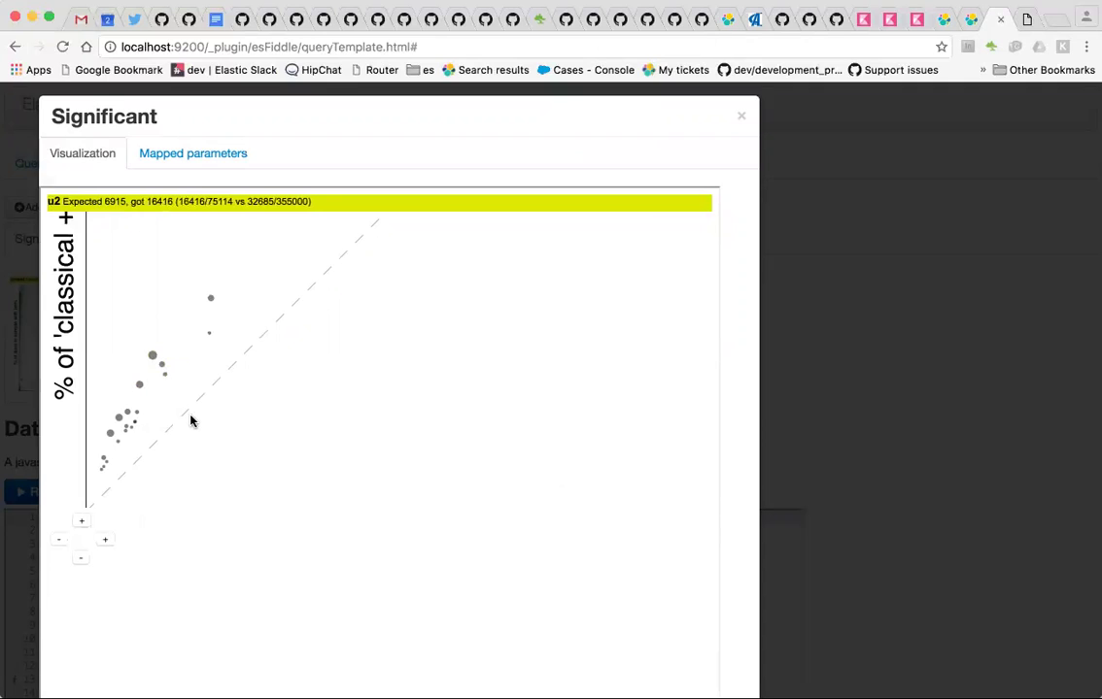
{"action": "scroll", "coordinate": [190, 421], "scroll_direction": "down", "scroll_amount": 5}
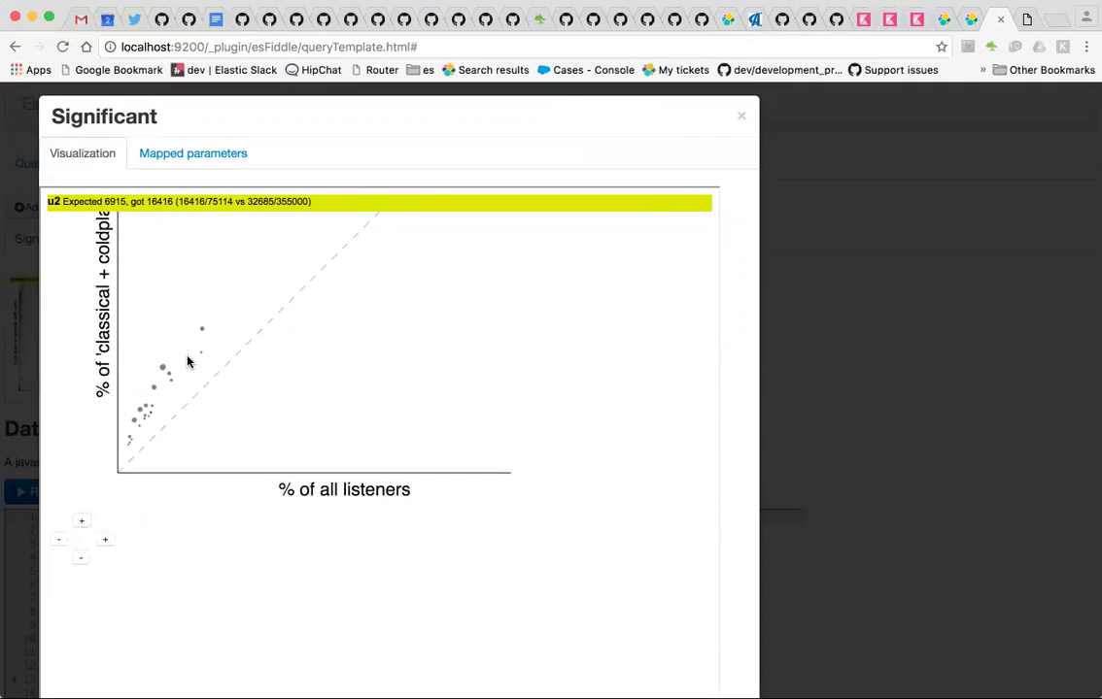
{"action": "mouse_move", "coordinate": [249, 346]}
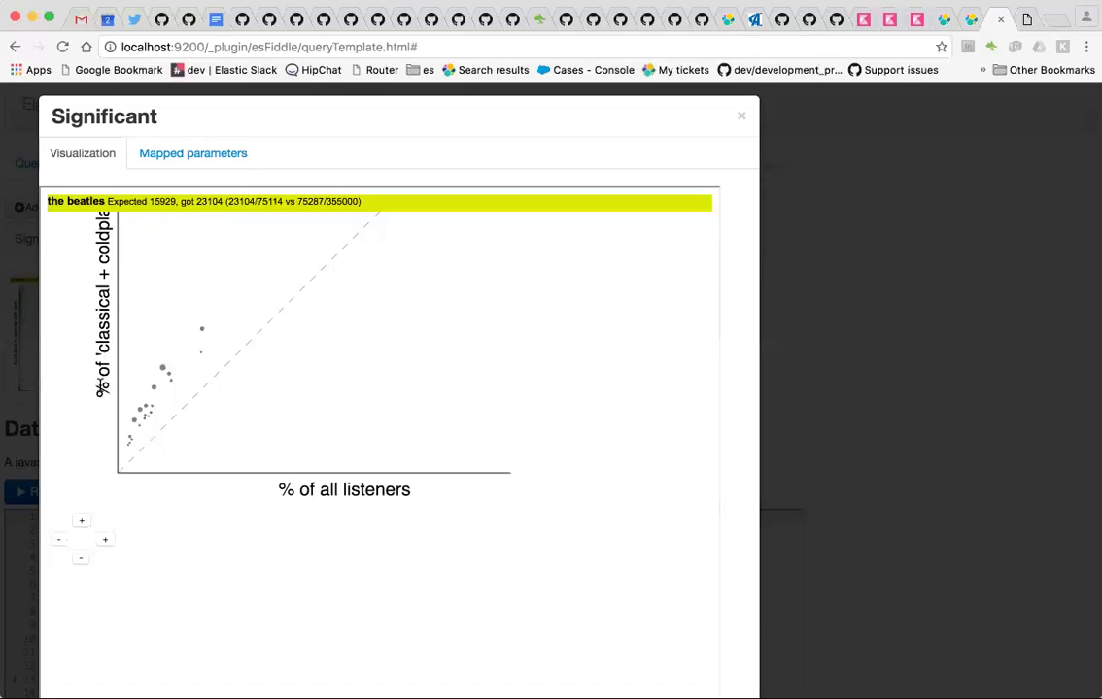
{"action": "scroll", "coordinate": [97, 282], "scroll_direction": "down", "scroll_amount": 2}
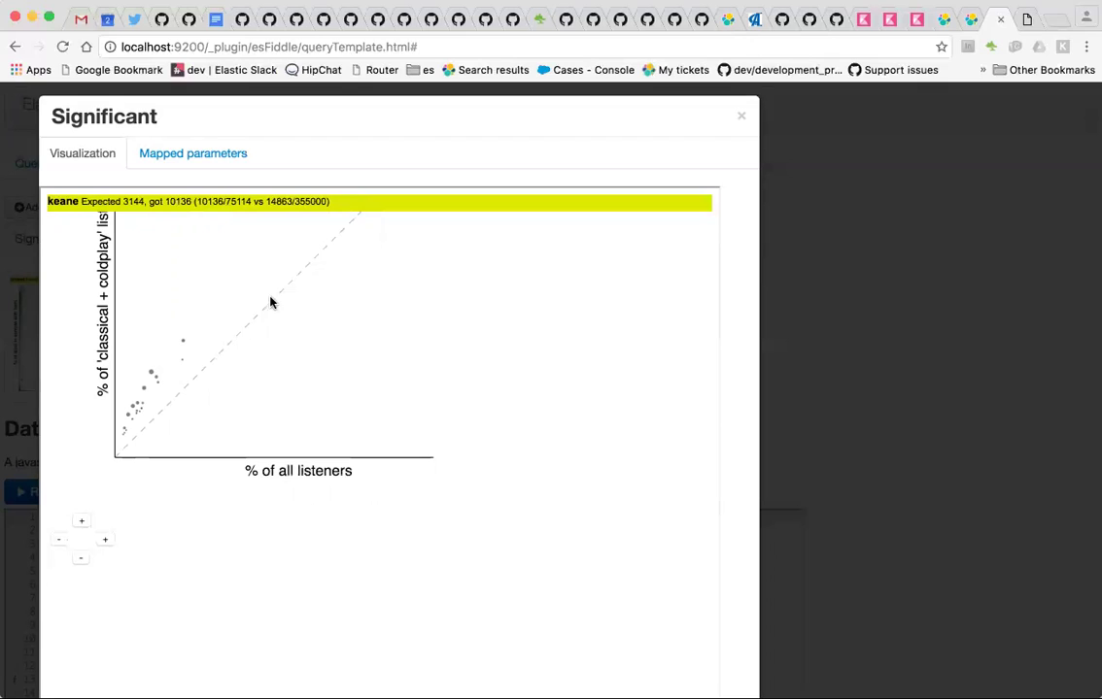
{"action": "mouse_move", "coordinate": [106, 457]}
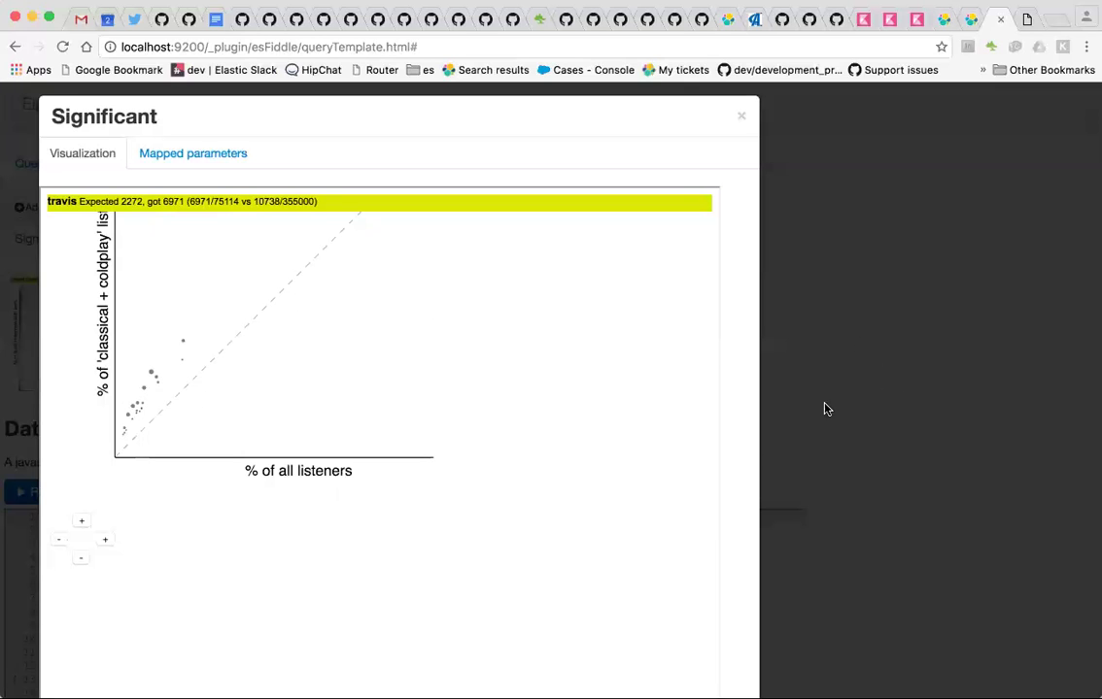
{"action": "left_click", "coordinate": [787, 401]}
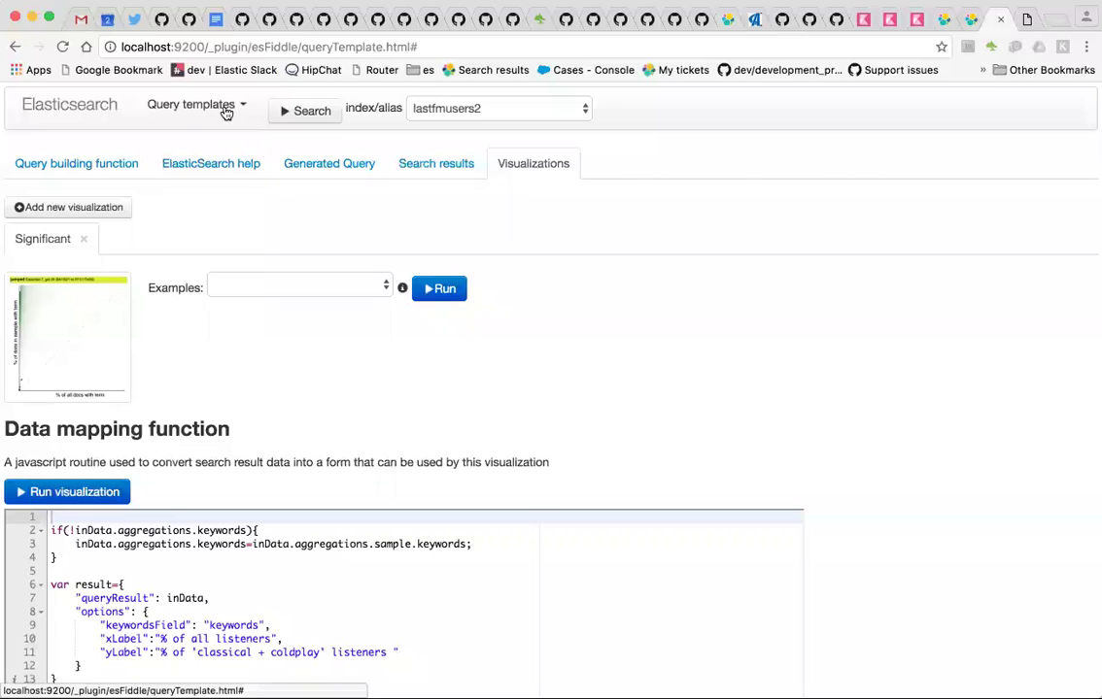
Step: Open the saved query template "Avoiding the coldplay effect"
{"action": "left_click", "coordinate": [226, 109]}
{"action": "left_click", "coordinate": [198, 160]}
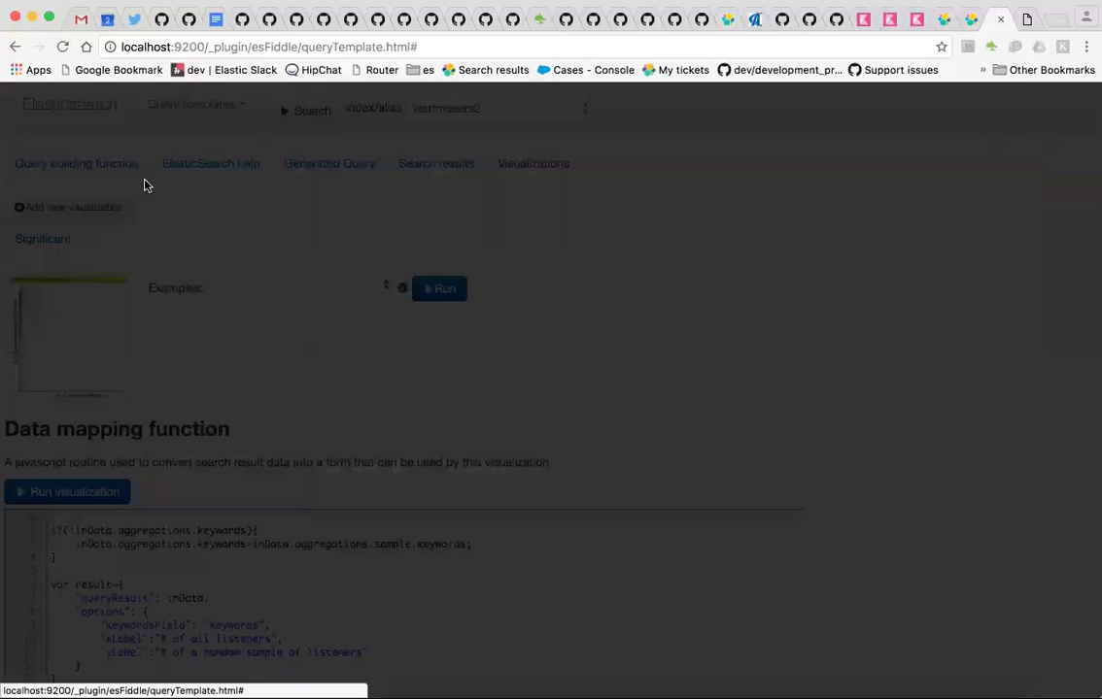
{"action": "left_click", "coordinate": [148, 163]}
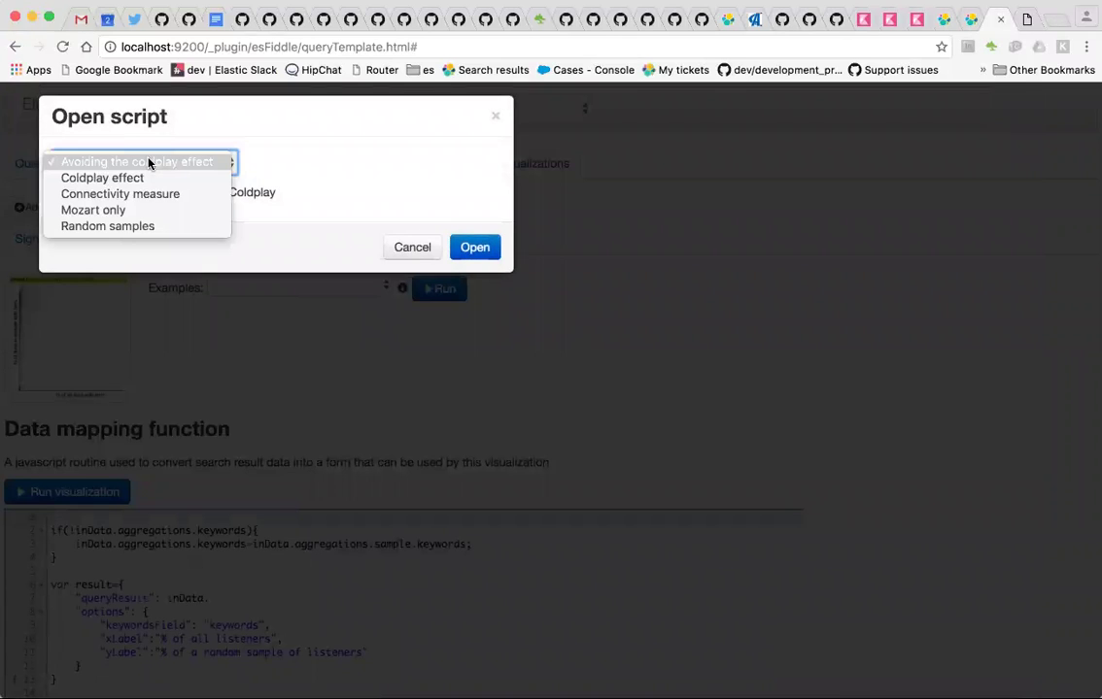
{"action": "left_click", "coordinate": [149, 163]}
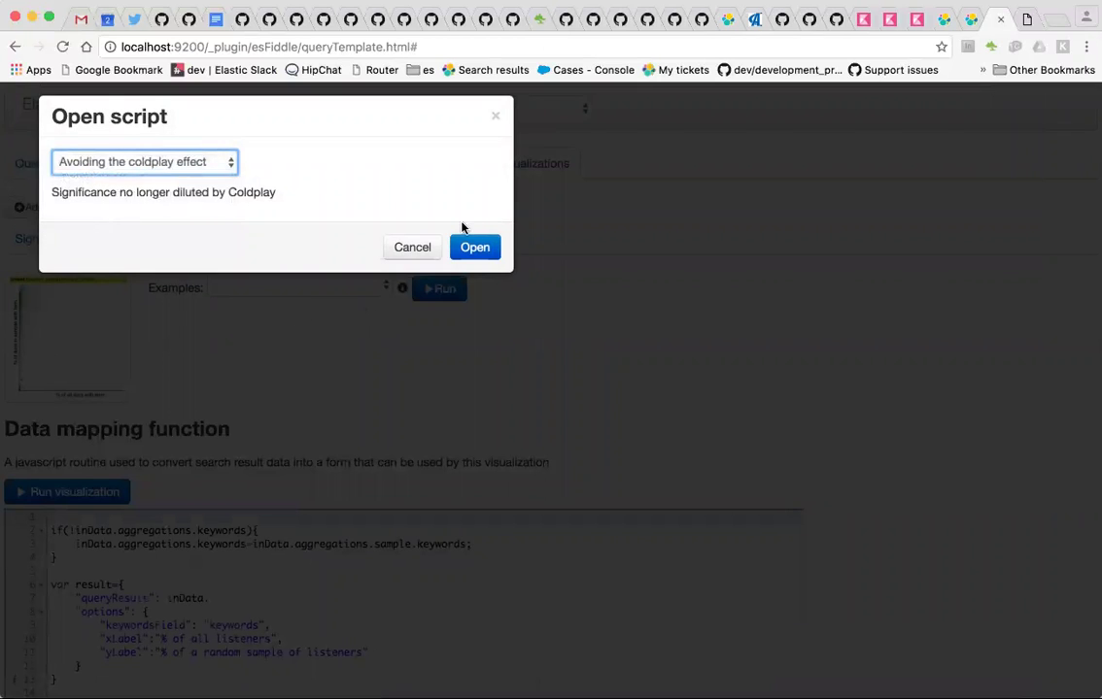
{"action": "left_click", "coordinate": [489, 251]}
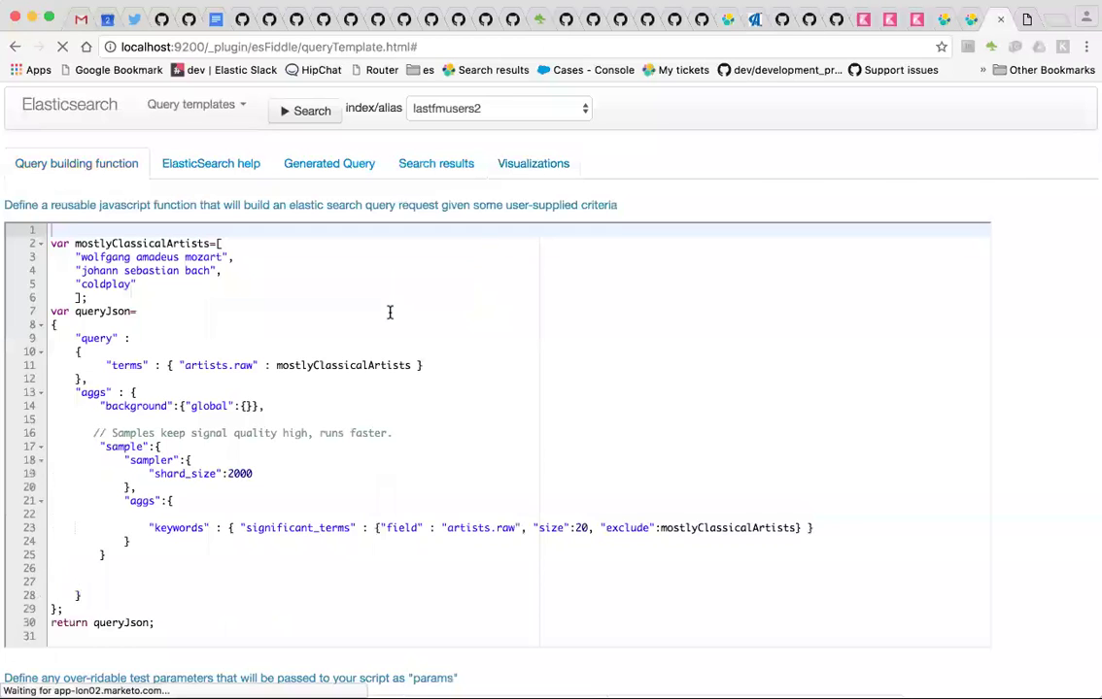
Step: Highlight the coldplay entry, the sampler aggregation, significant_terms and the shard_size value in the query one after another
{"action": "double_click", "coordinate": [82, 284]}
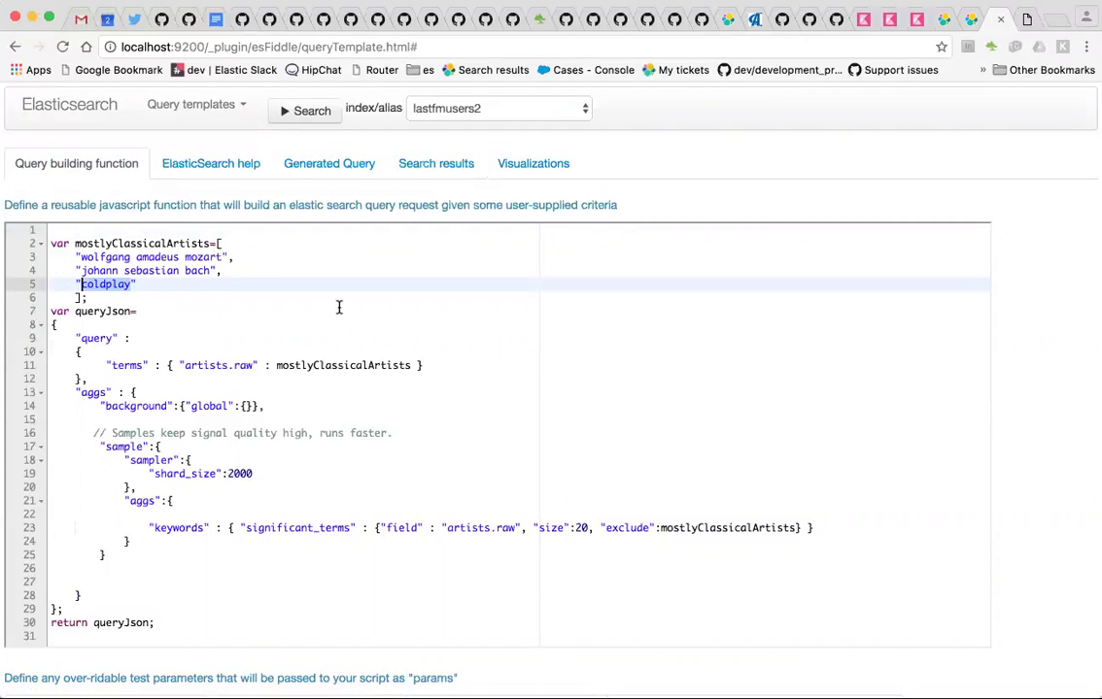
{"action": "double_click", "coordinate": [141, 460]}
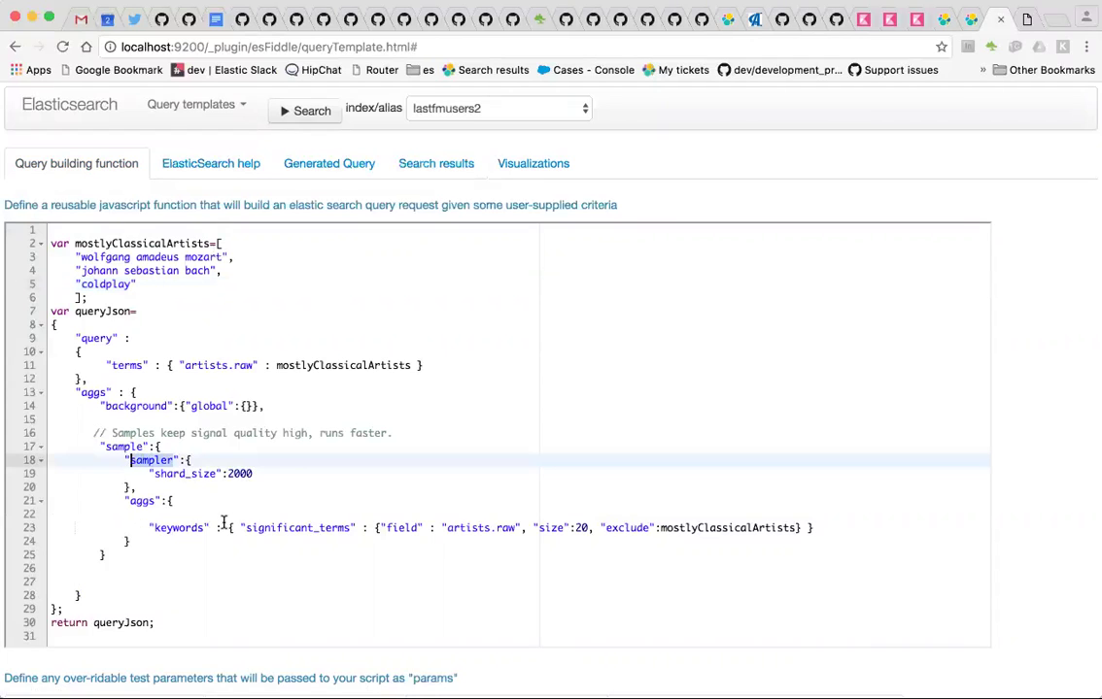
{"action": "double_click", "coordinate": [322, 527]}
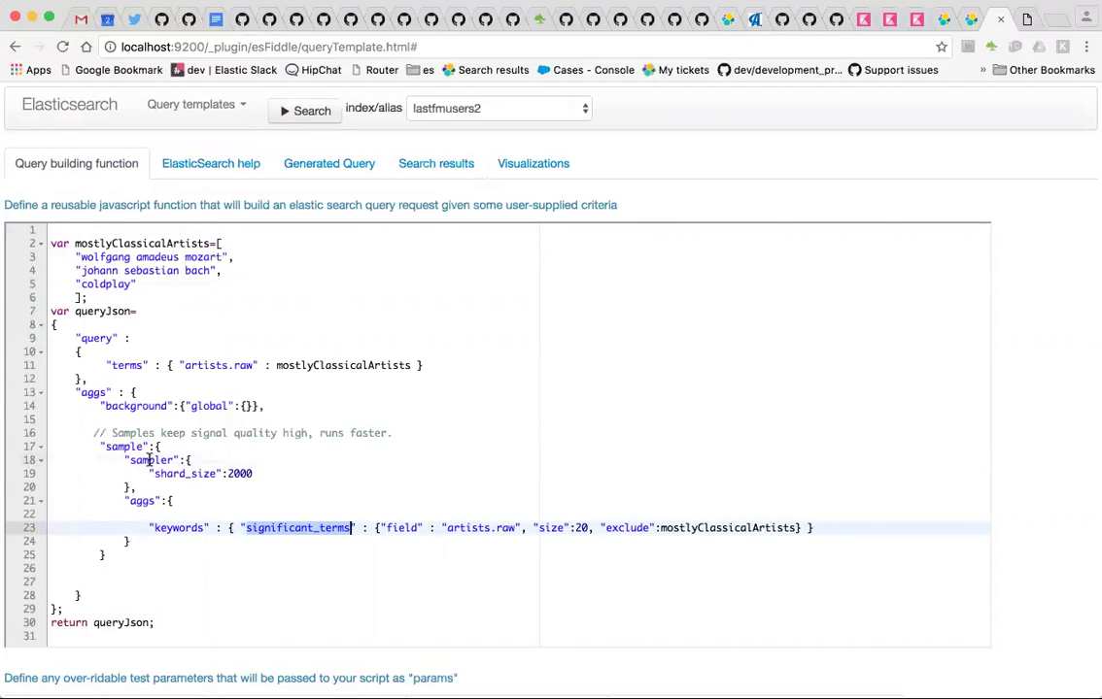
{"action": "double_click", "coordinate": [239, 473]}
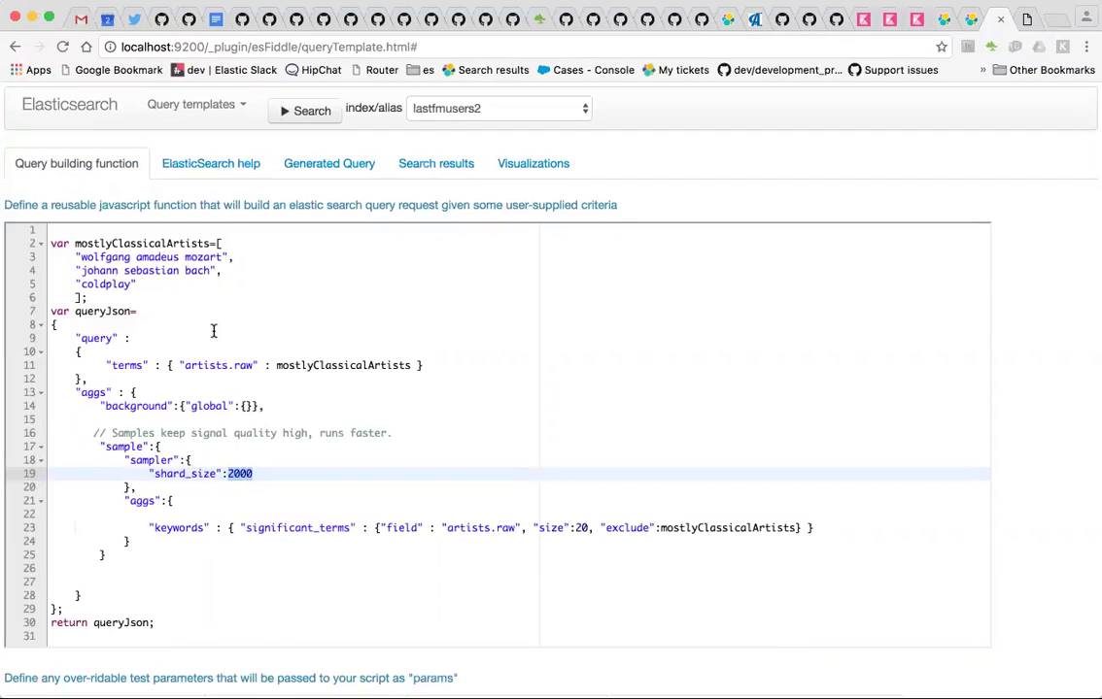
Step: Run the sampled query against lastfmusers2, check its took time, and run the Significant visualization on the results
{"action": "left_click", "coordinate": [303, 113]}
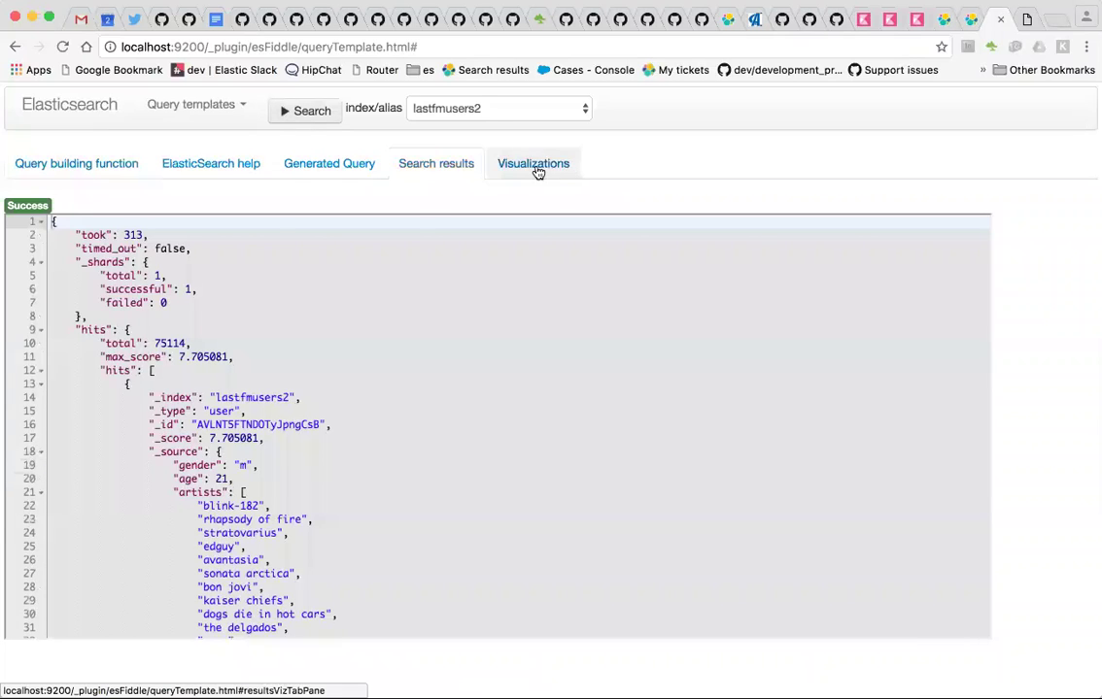
{"action": "left_click", "coordinate": [131, 235]}
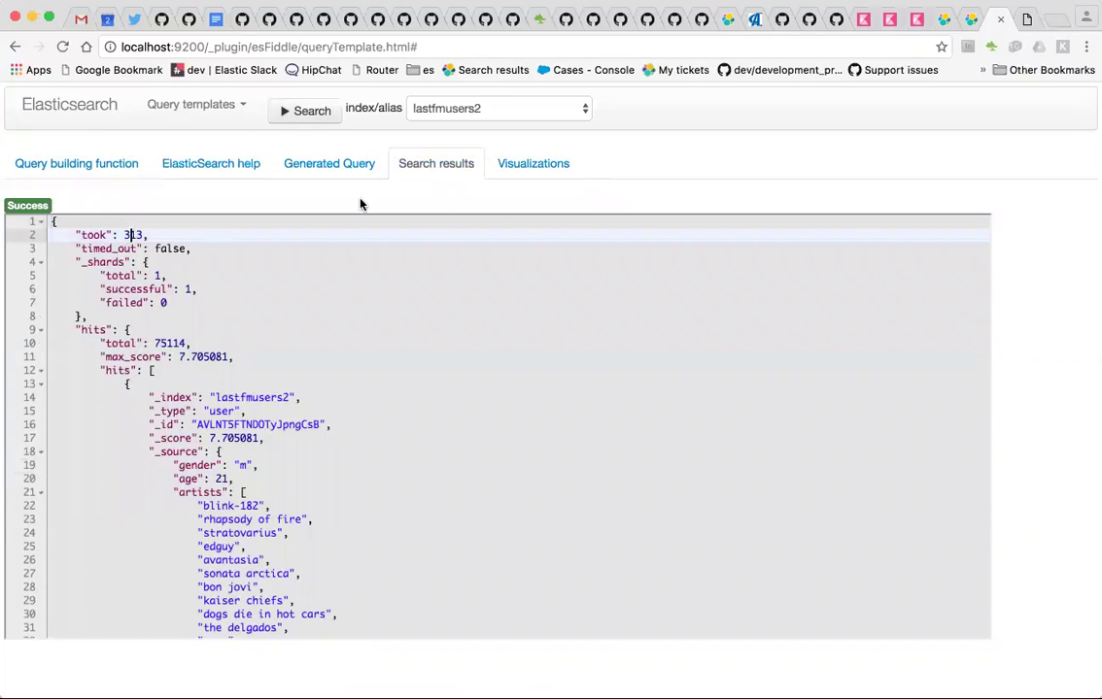
{"action": "left_click", "coordinate": [532, 165]}
{"action": "left_click", "coordinate": [85, 495]}
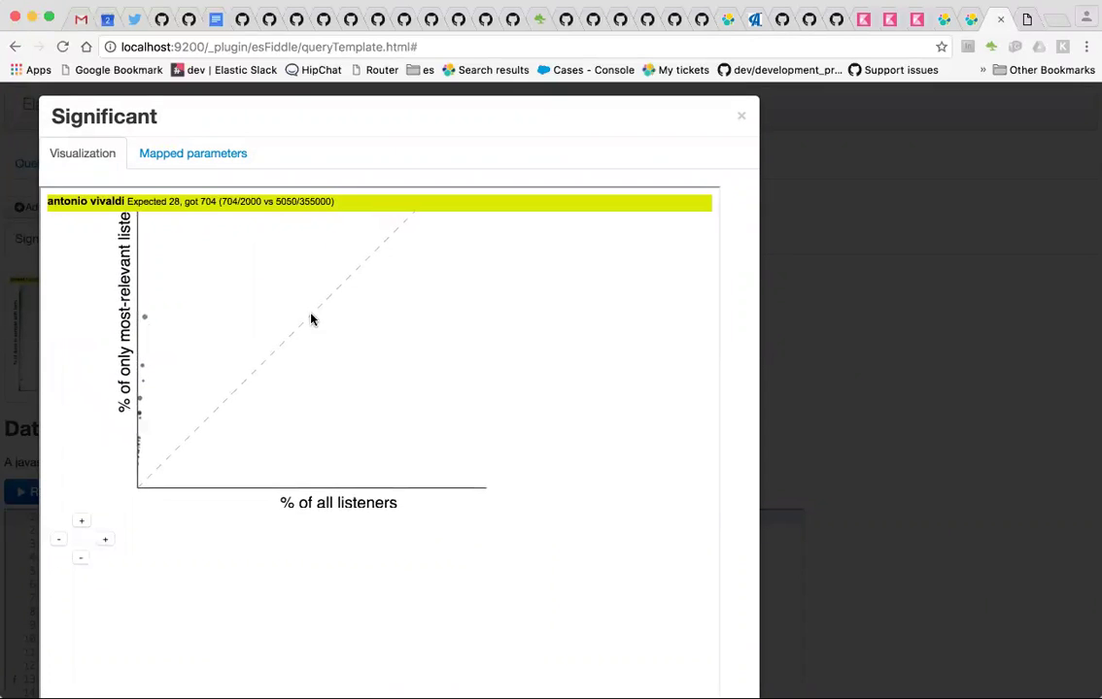
Step: Inspect the composer points on the most-relevant listeners chart, from ludwig van beethoven down to robert schumann, and close the chart
{"action": "mouse_move", "coordinate": [144, 318]}
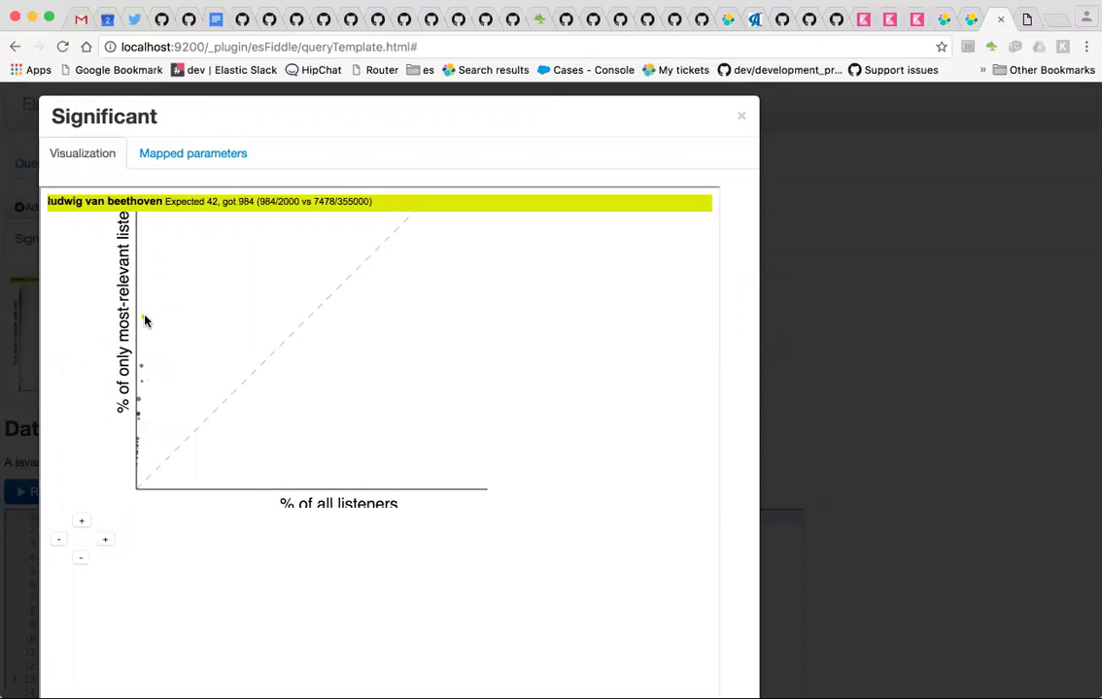
{"action": "mouse_move", "coordinate": [142, 369]}
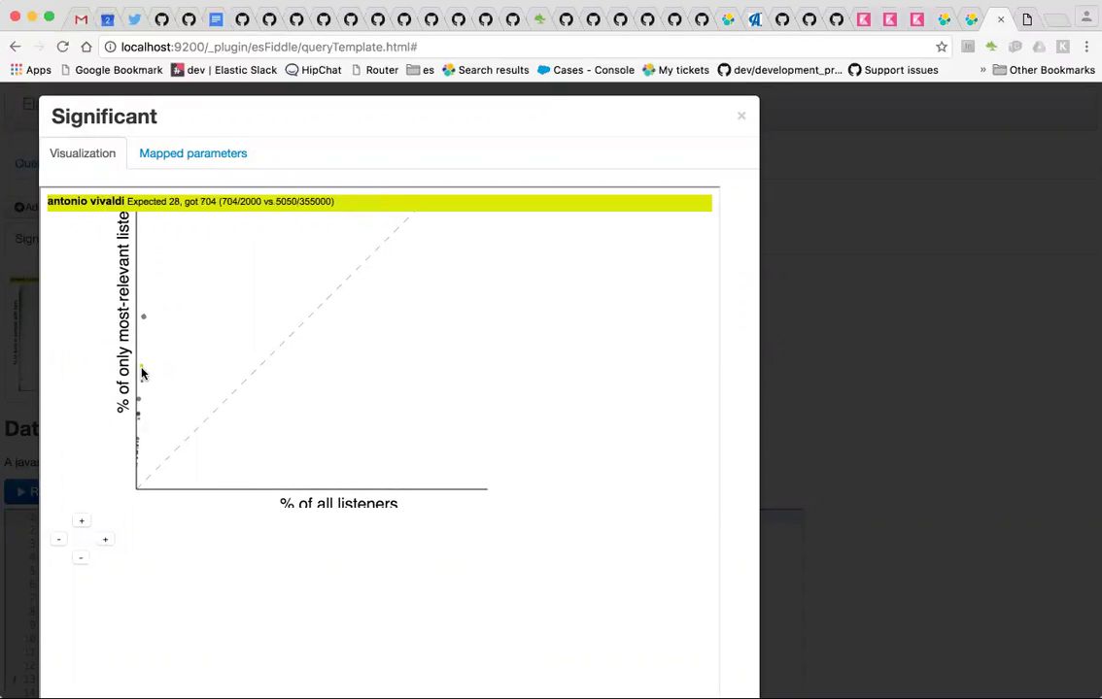
{"action": "mouse_move", "coordinate": [138, 425]}
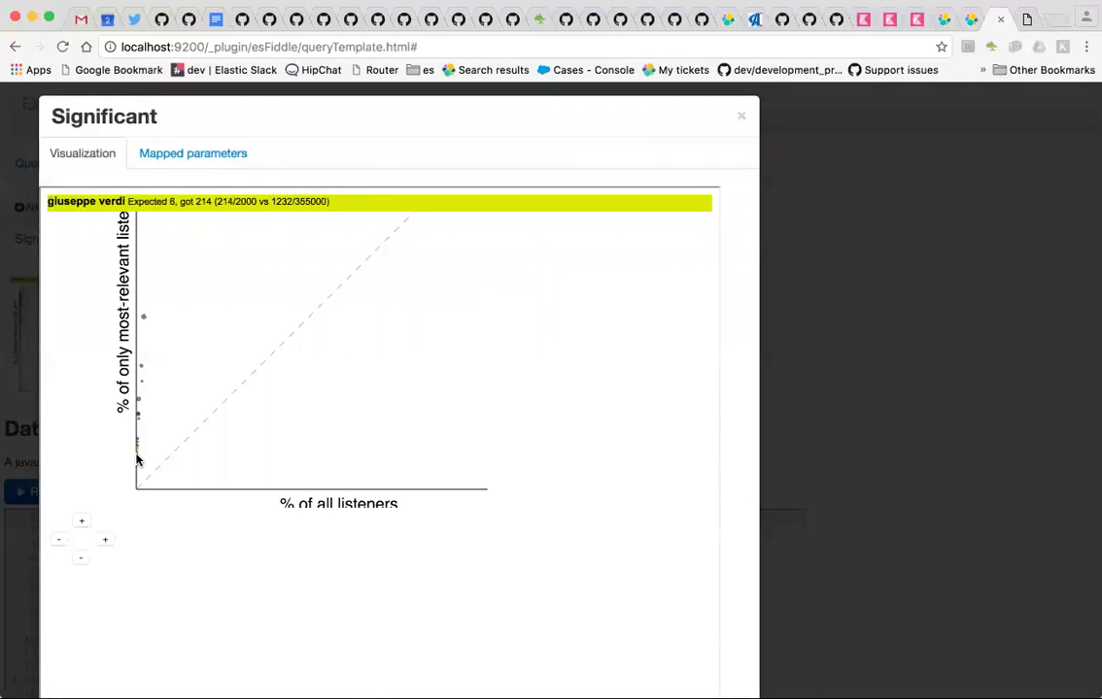
{"action": "mouse_move", "coordinate": [126, 456]}
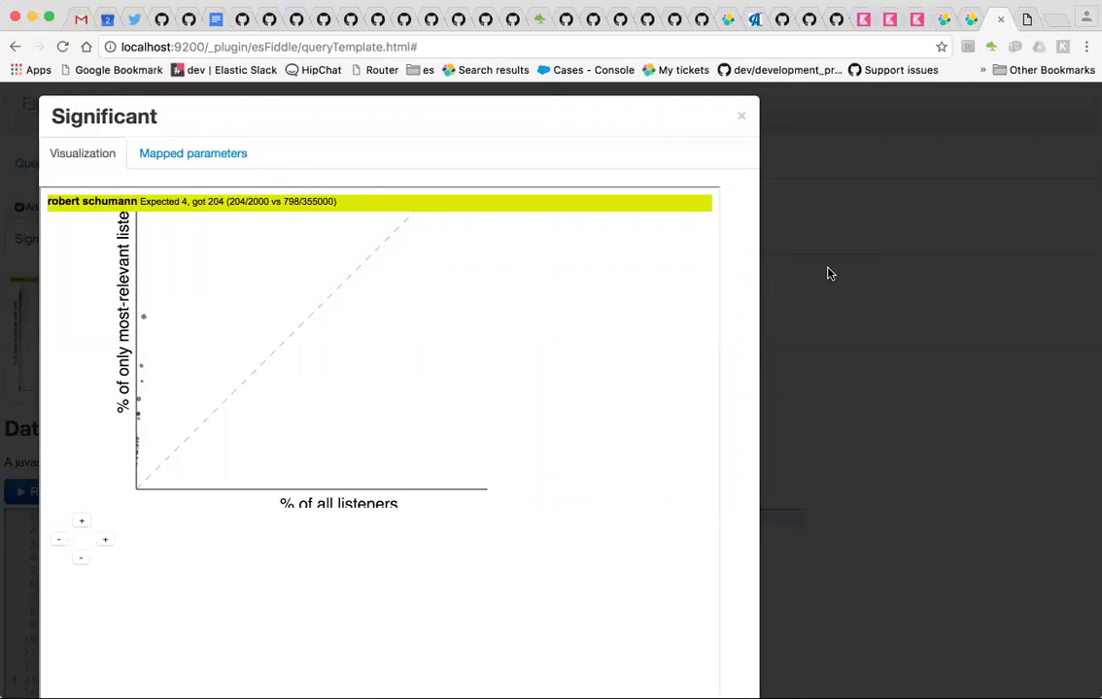
{"action": "left_click", "coordinate": [826, 273]}
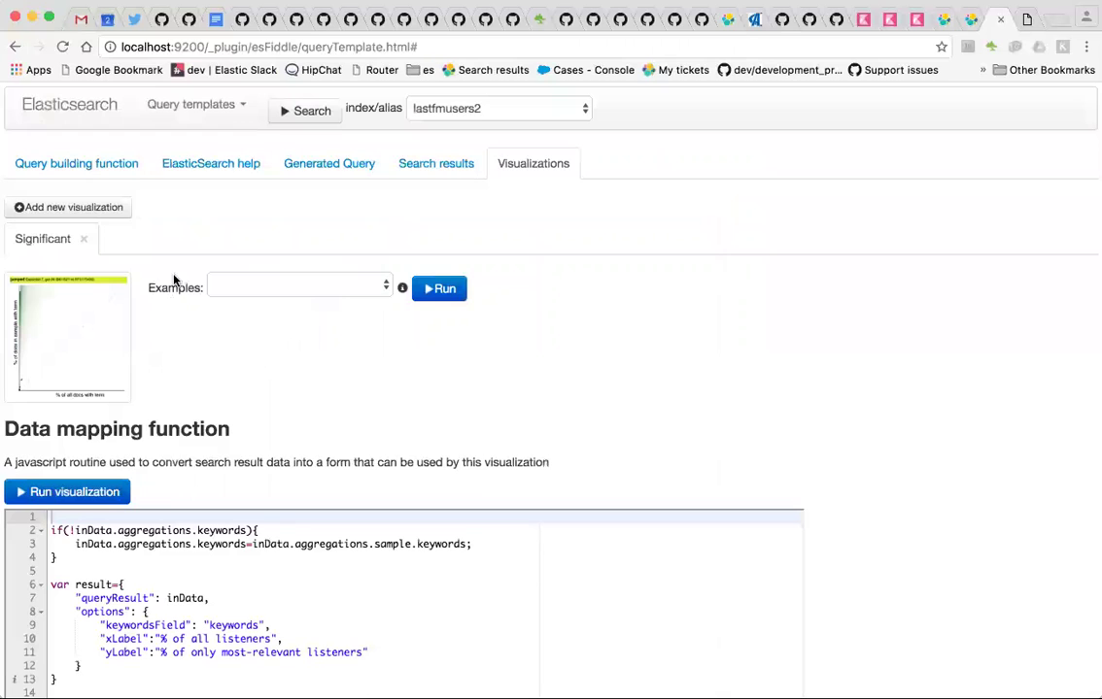
Step: Set the sampler's shard_size to 1000 in the query building function and rerun the search
{"action": "left_click", "coordinate": [97, 165]}
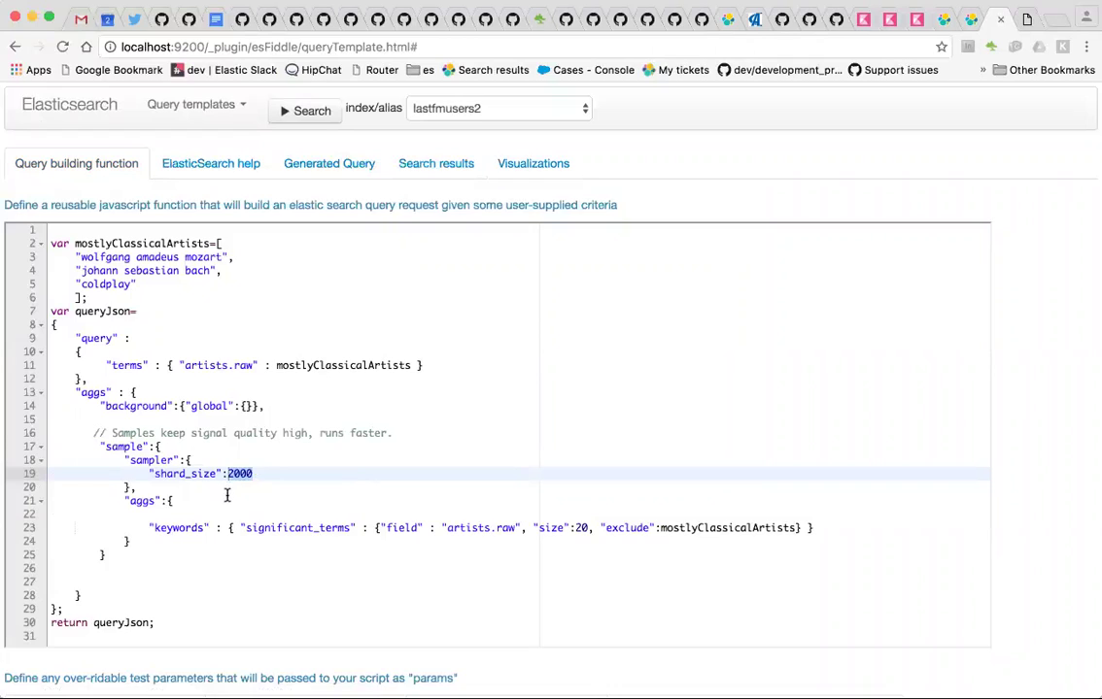
{"action": "key", "text": "Left"}
{"action": "key", "text": "Delete"}
{"action": "type", "text": "1"}
{"action": "left_click", "coordinate": [309, 111]}
Step: Run the Significant visualization on the 1000-listener sample results and inspect the ludwig van beethoven point
{"action": "left_click", "coordinate": [517, 172]}
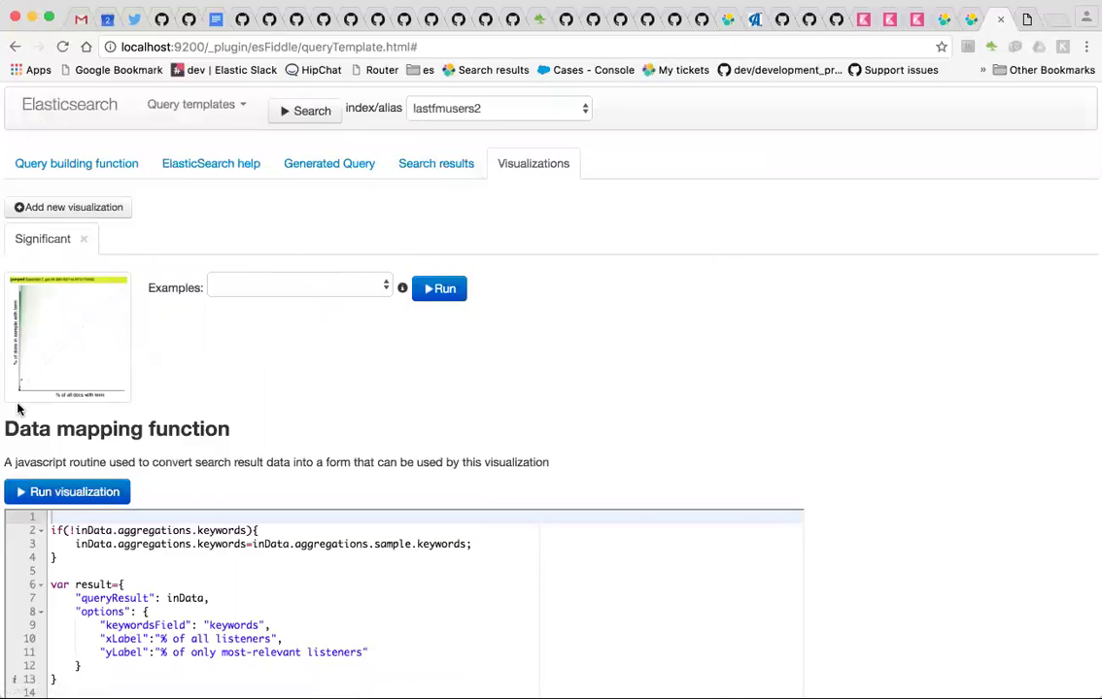
{"action": "left_click", "coordinate": [15, 488]}
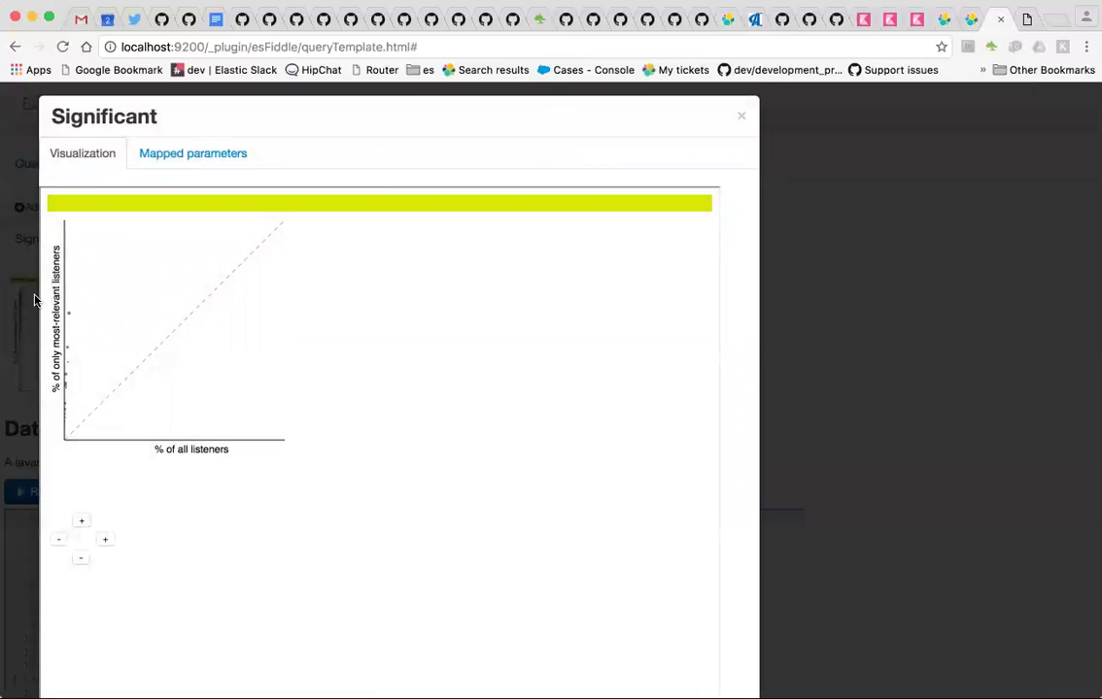
{"action": "mouse_move", "coordinate": [69, 320]}
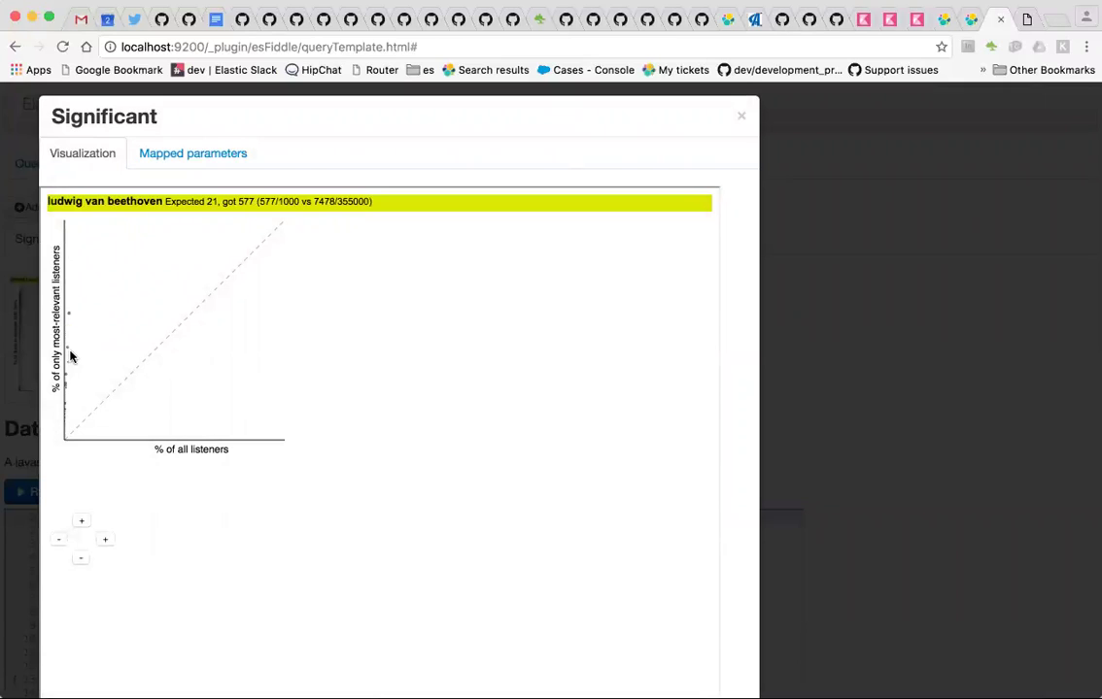
{"action": "scroll", "coordinate": [66, 351], "scroll_direction": "up", "scroll_amount": 3}
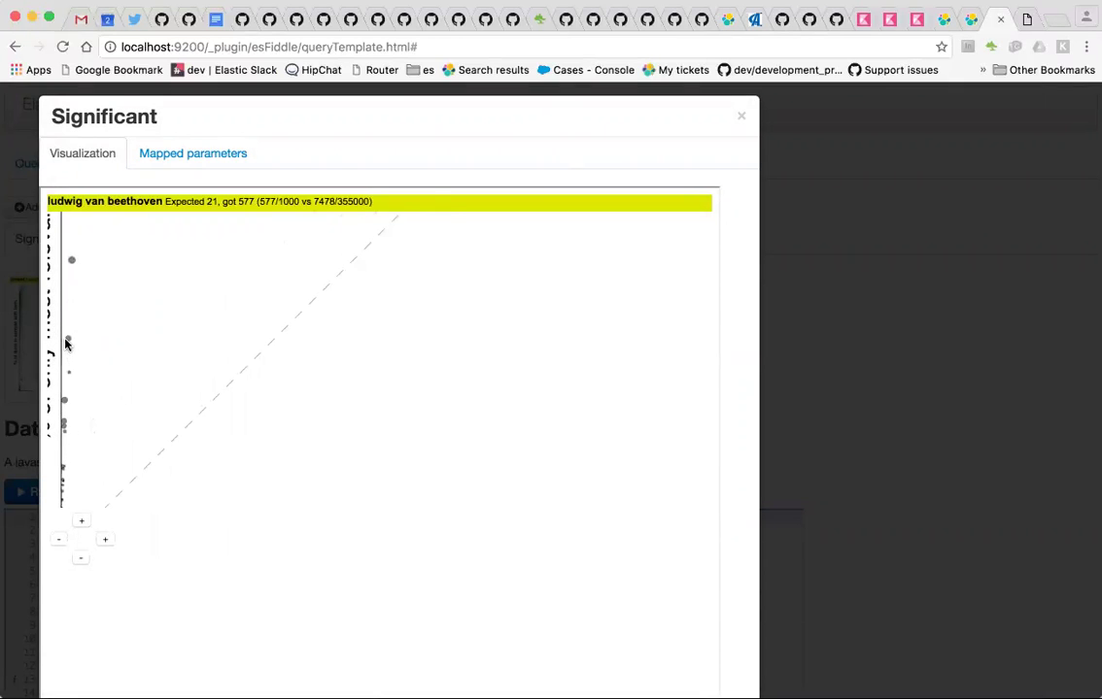
Step: Inspect the franz schubert point on the most-relevant listeners chart and close the chart
{"action": "mouse_move", "coordinate": [66, 406]}
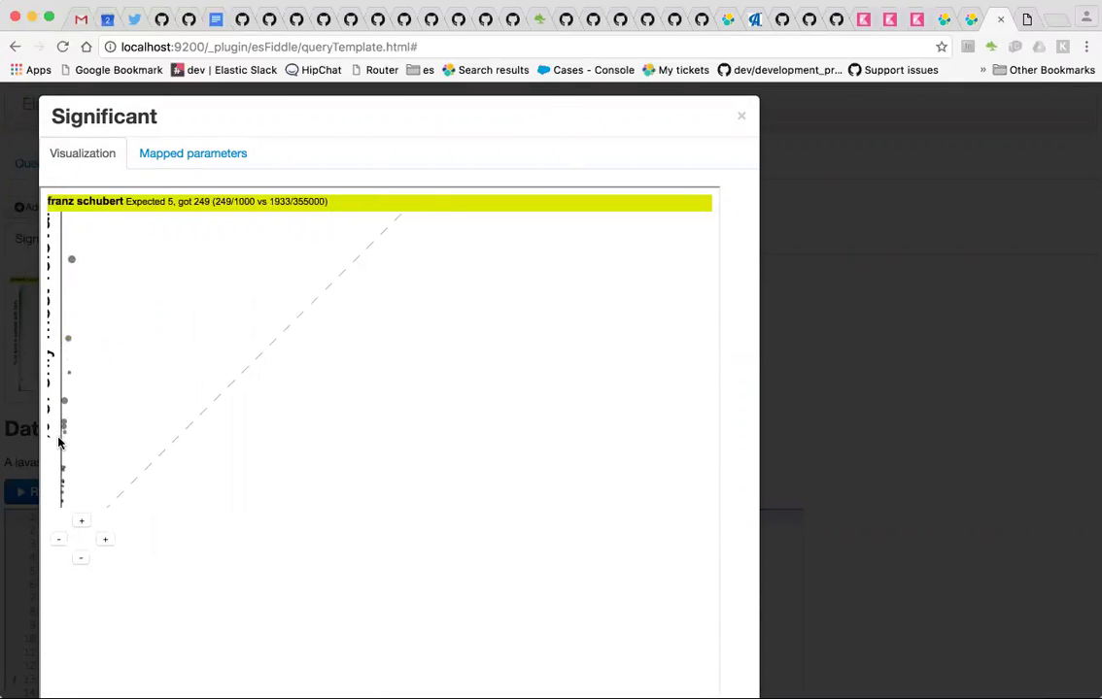
{"action": "left_click", "coordinate": [822, 253]}
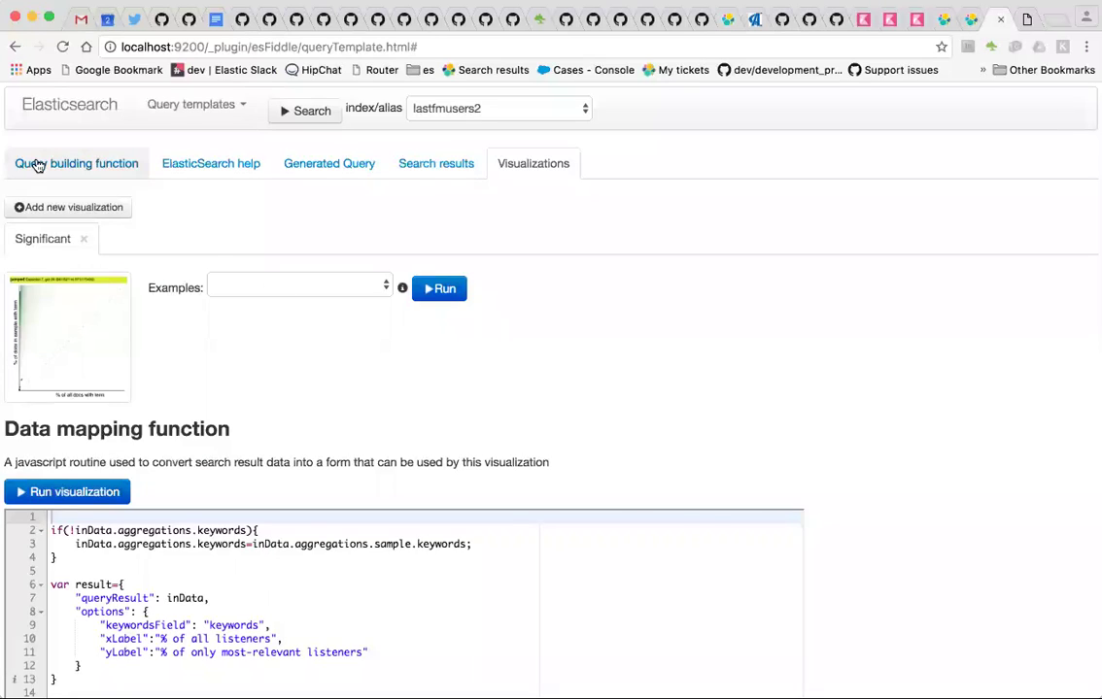
Step: Set the sampler's shard_size to 100 in the query building function and rerun the search
{"action": "left_click", "coordinate": [92, 165]}
{"action": "left_click", "coordinate": [238, 473]}
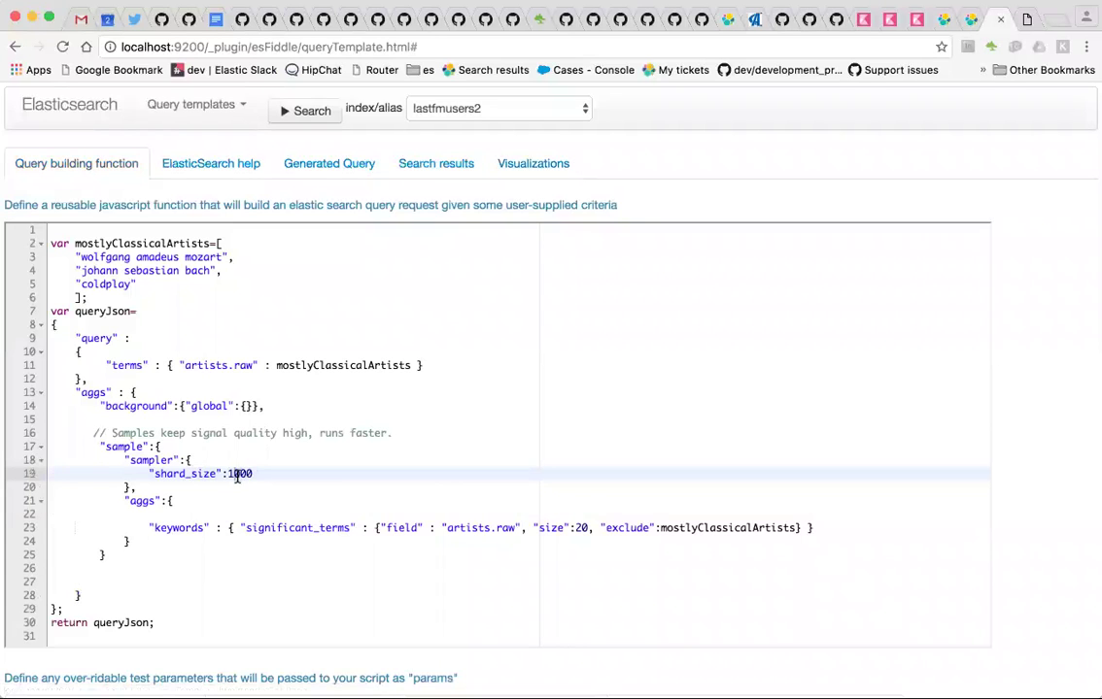
{"action": "key", "text": "BackSpace"}
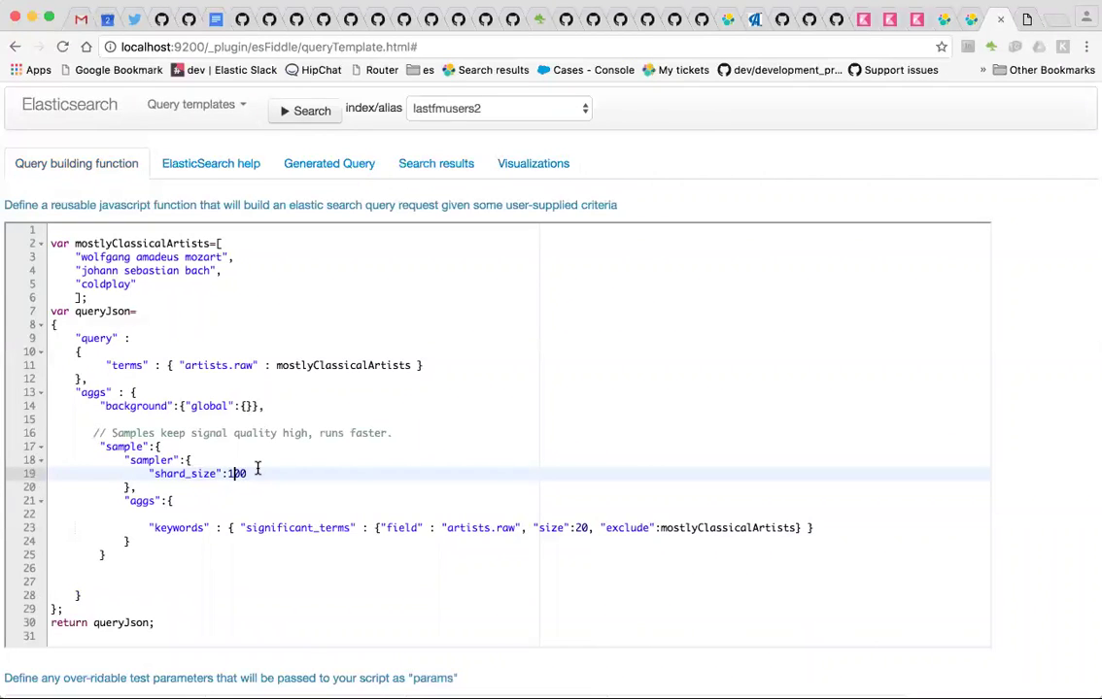
{"action": "left_click", "coordinate": [299, 112]}
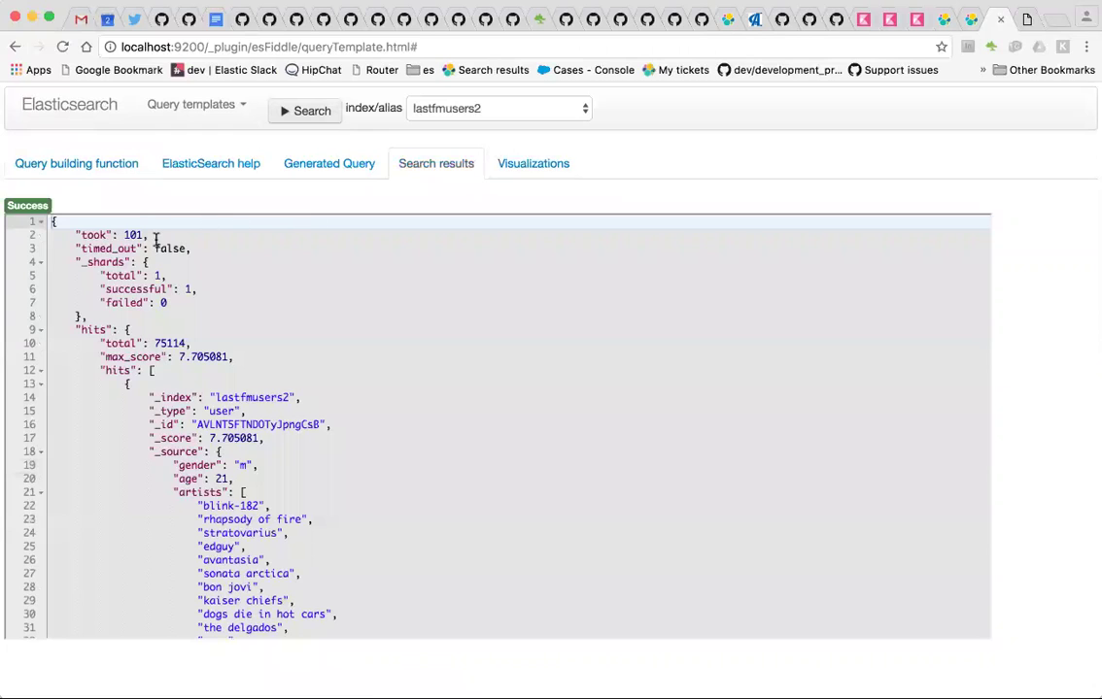
Step: Run the Significant visualization on the 100-listener sample results, view the chart and close it
{"action": "left_click", "coordinate": [530, 172]}
{"action": "left_click", "coordinate": [95, 489]}
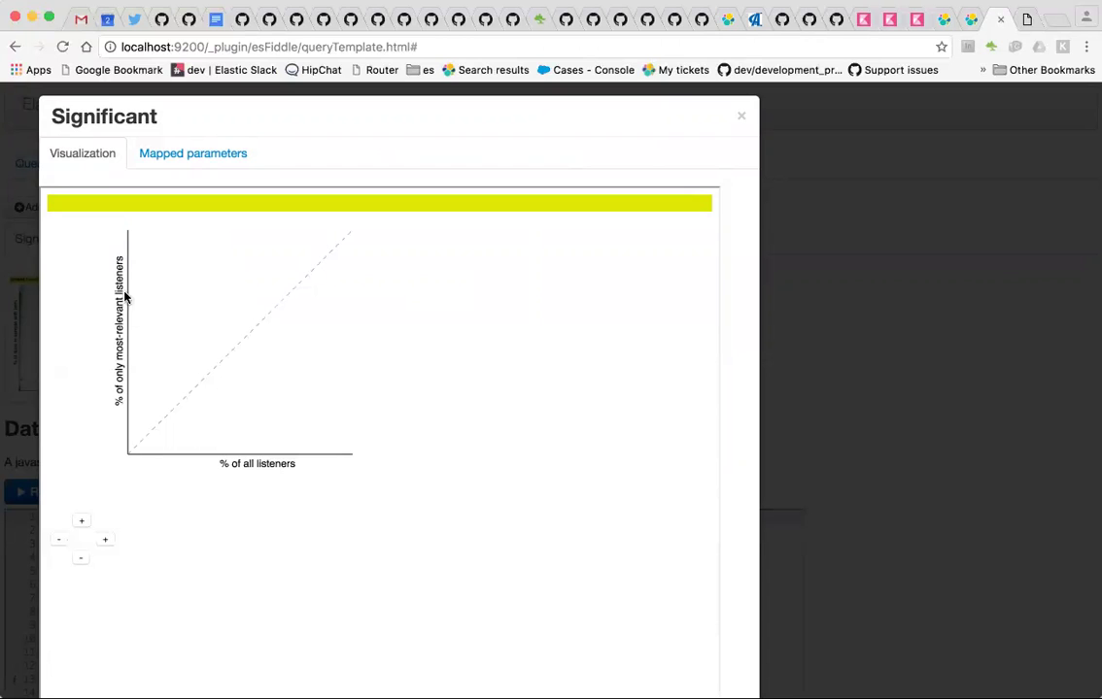
{"action": "left_click", "coordinate": [806, 309]}
Step: Add "min_doc_count":1 before the size option of the significant_terms aggregation and rerun the search
{"action": "left_click", "coordinate": [97, 165]}
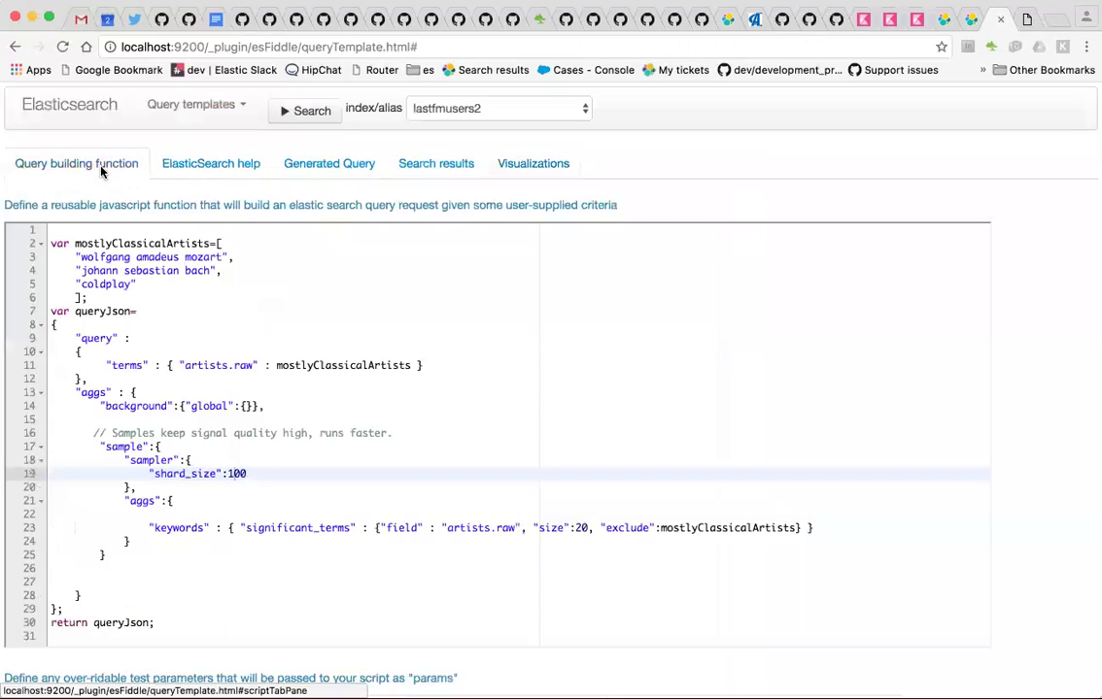
{"action": "left_click", "coordinate": [537, 526]}
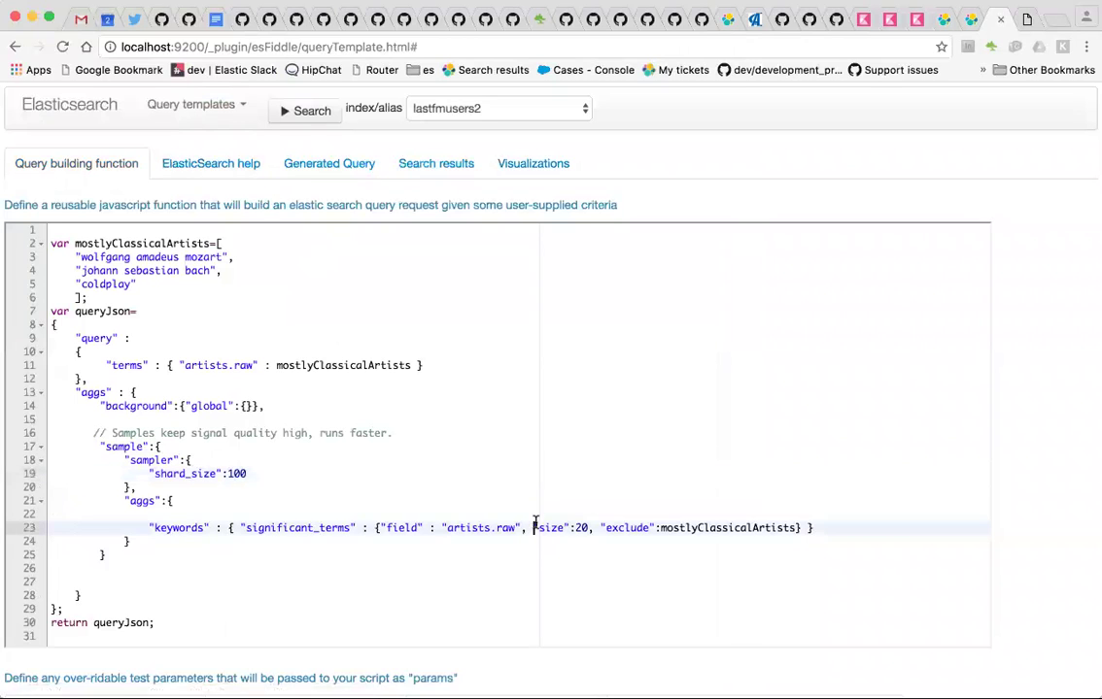
{"action": "type", "text": "\"min_doc"}
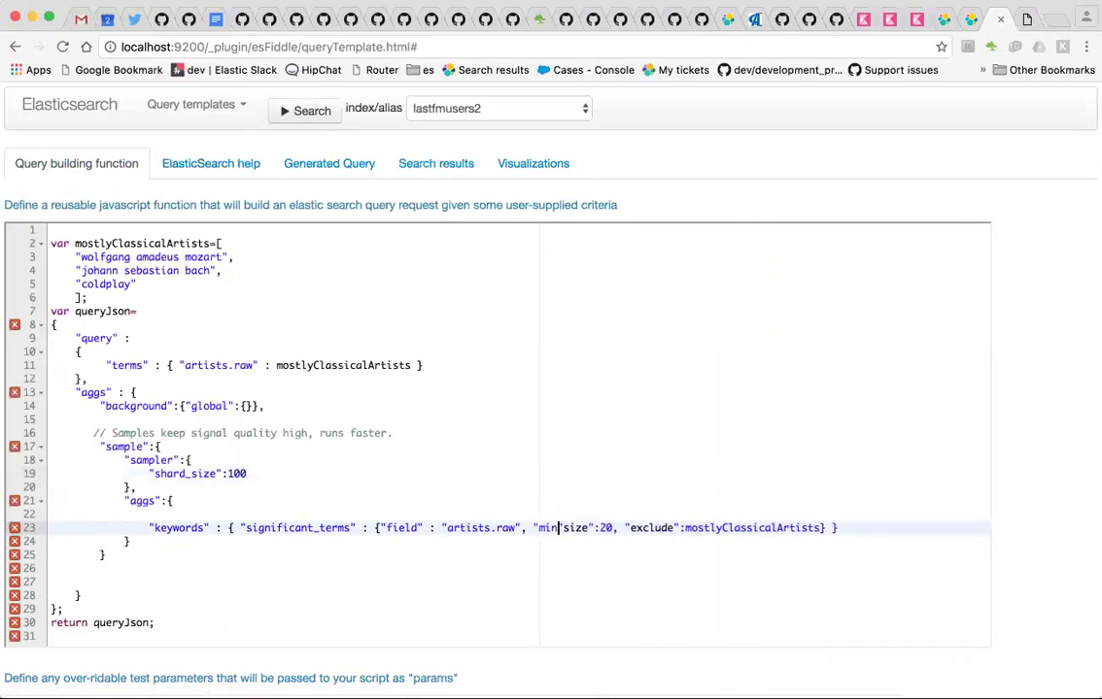
{"action": "type", "text": "_count\""}
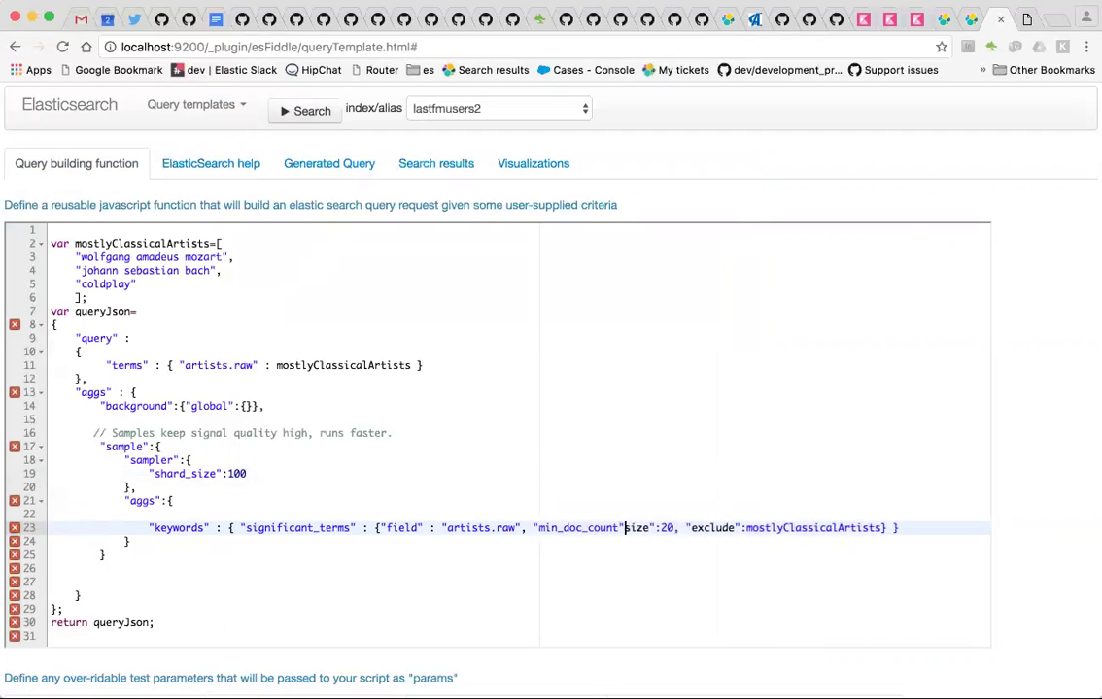
{"action": "type", "text": ":"}
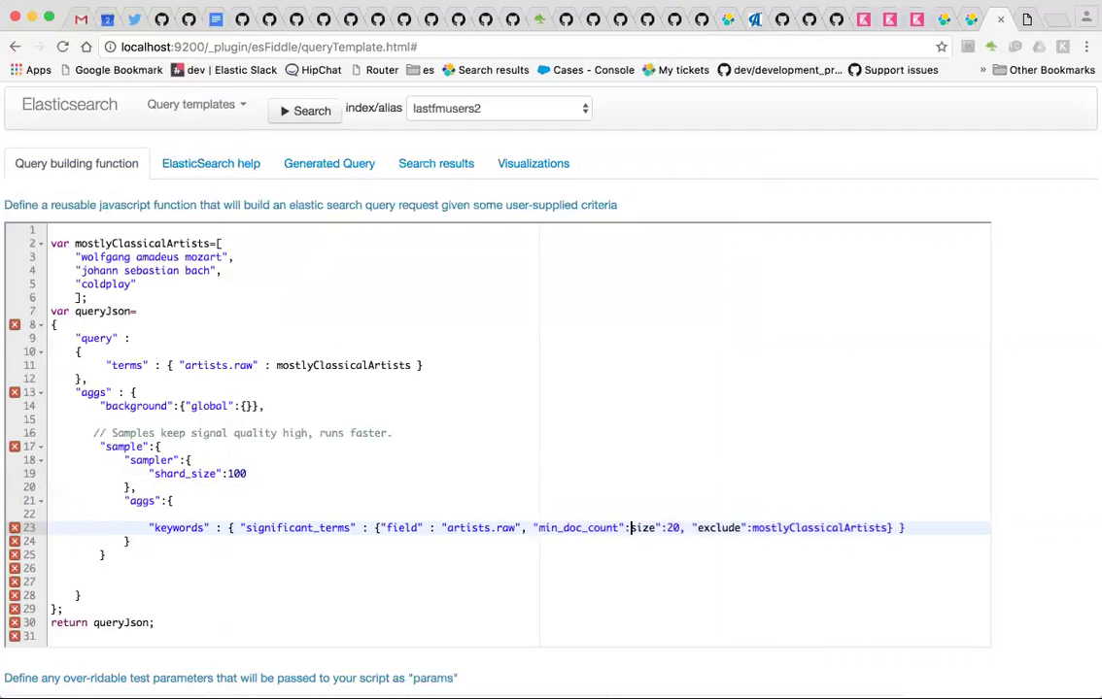
{"action": "type", "text": "1,\""}
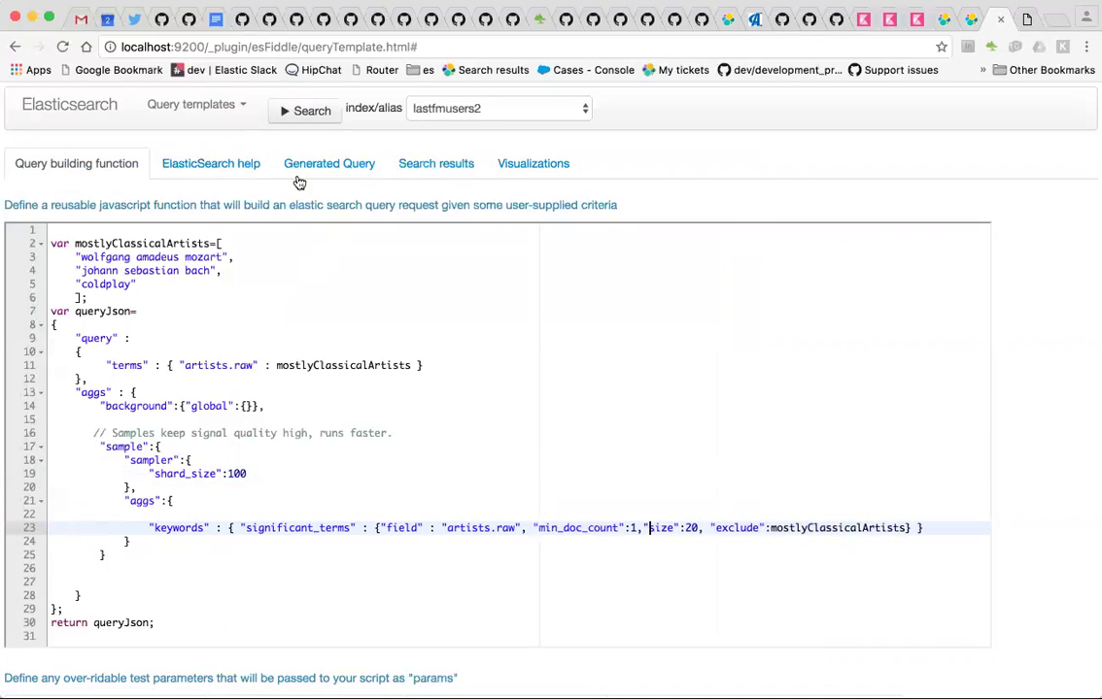
{"action": "left_click", "coordinate": [282, 109]}
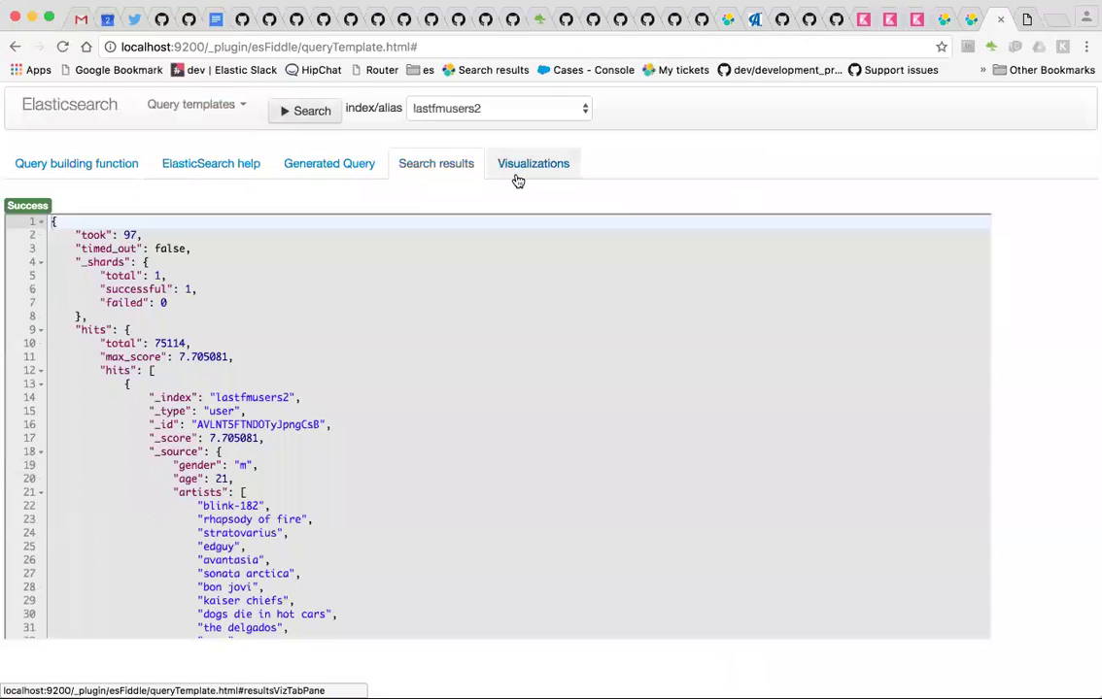
Step: Run the Significant visualization on the min_doc_count 1 results, inspect the dyer-bennet, richard point near the chart's origin, and close the chart
{"action": "left_click", "coordinate": [523, 168]}
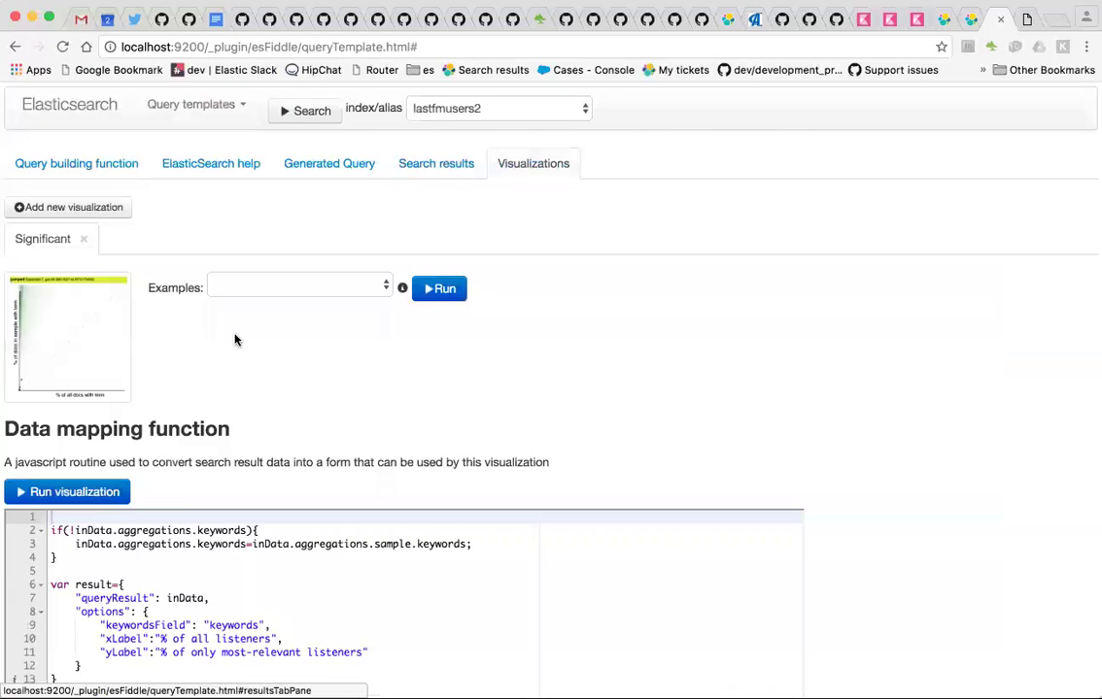
{"action": "left_click", "coordinate": [70, 494]}
{"action": "scroll", "coordinate": [58, 444], "scroll_direction": "up", "scroll_amount": 3}
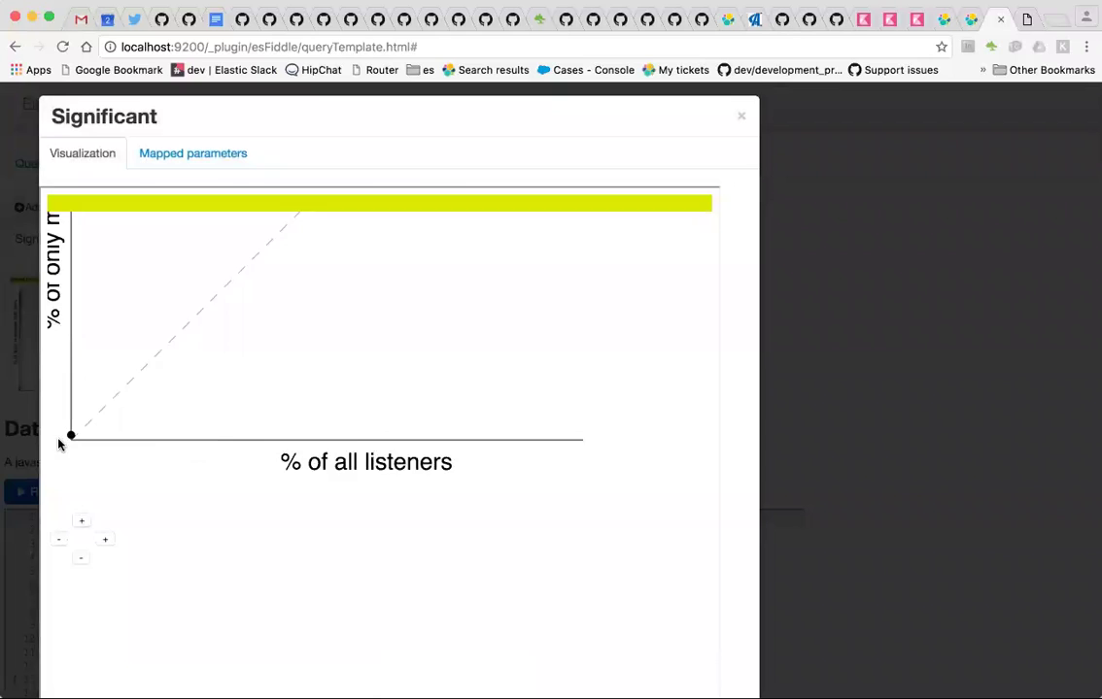
{"action": "scroll", "coordinate": [58, 444], "scroll_direction": "up", "scroll_amount": 5}
{"action": "mouse_move", "coordinate": [127, 413]}
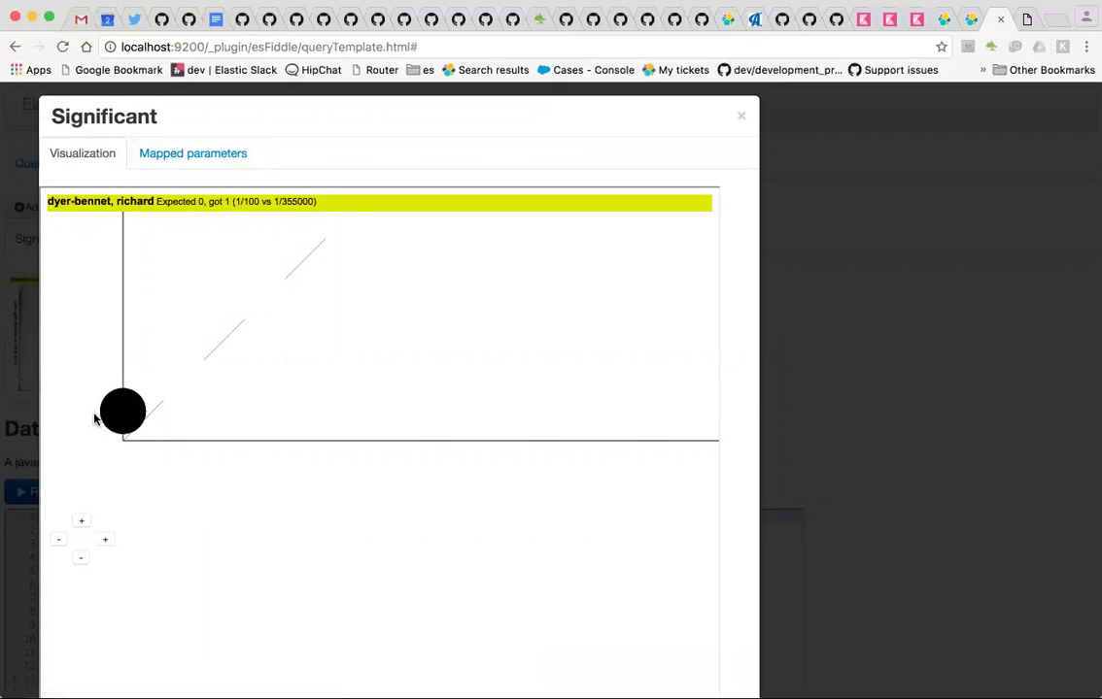
{"action": "scroll", "coordinate": [128, 430], "scroll_direction": "down", "scroll_amount": 5}
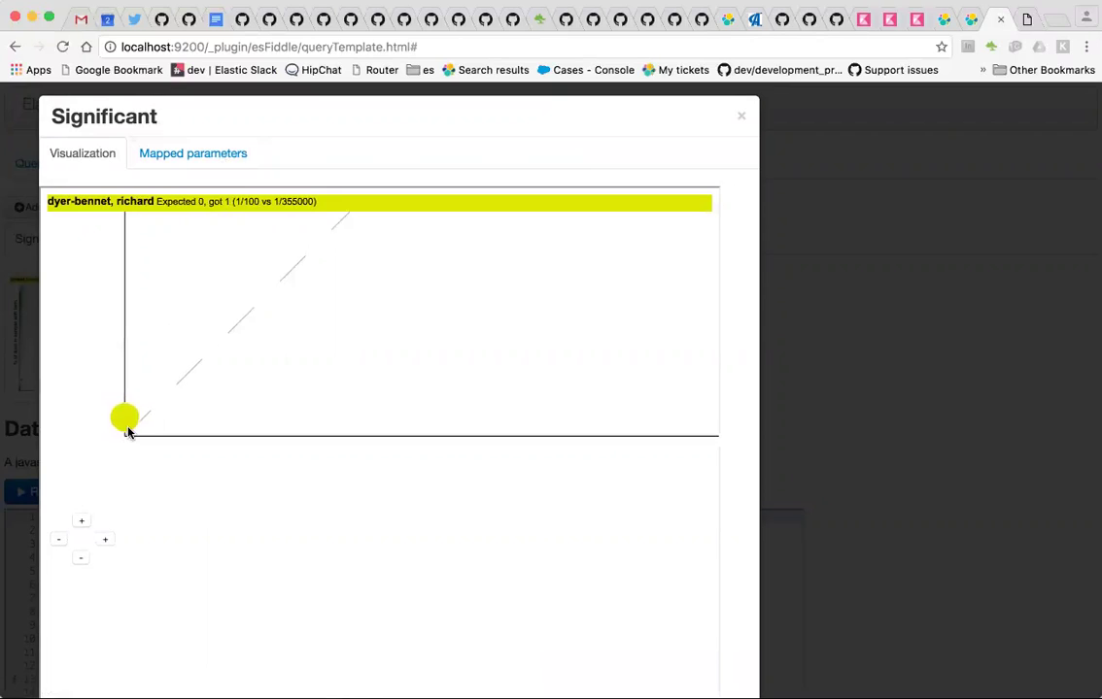
{"action": "scroll", "coordinate": [128, 430], "scroll_direction": "down", "scroll_amount": 10}
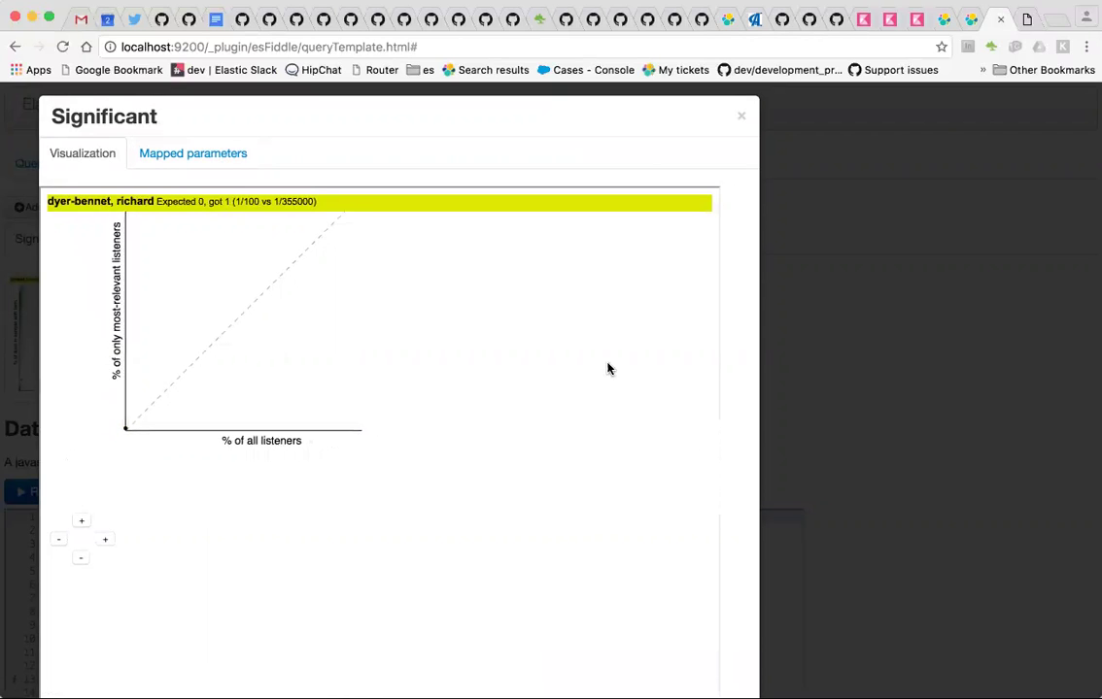
{"action": "scroll", "coordinate": [128, 430], "scroll_direction": "up", "scroll_amount": 3}
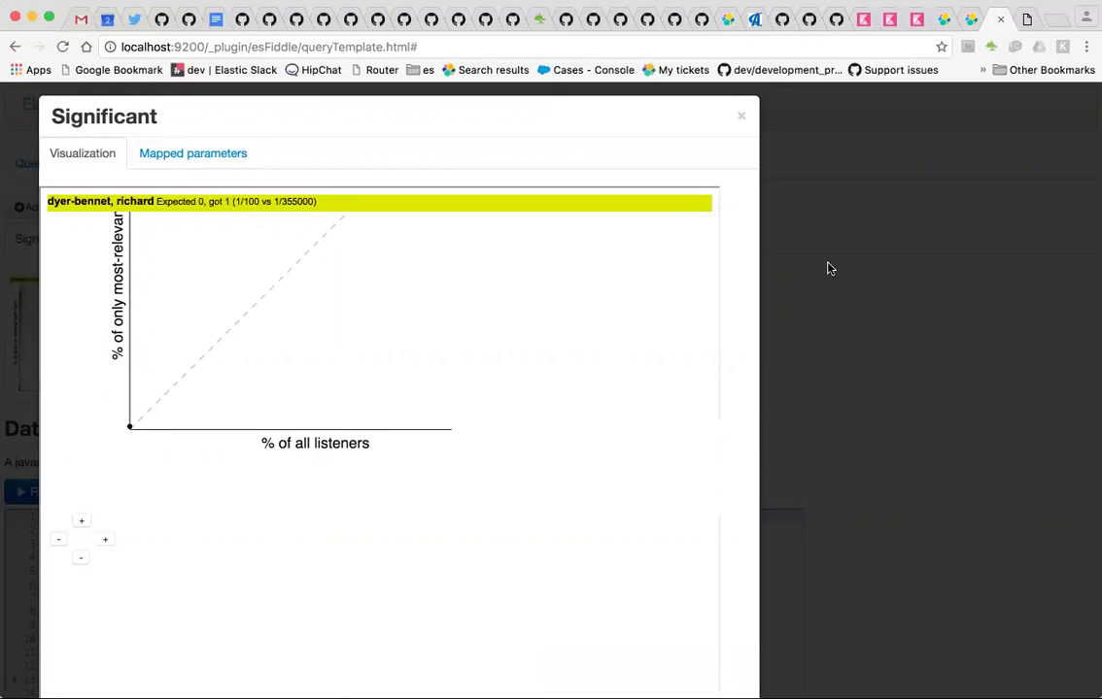
{"action": "left_click", "coordinate": [831, 293]}
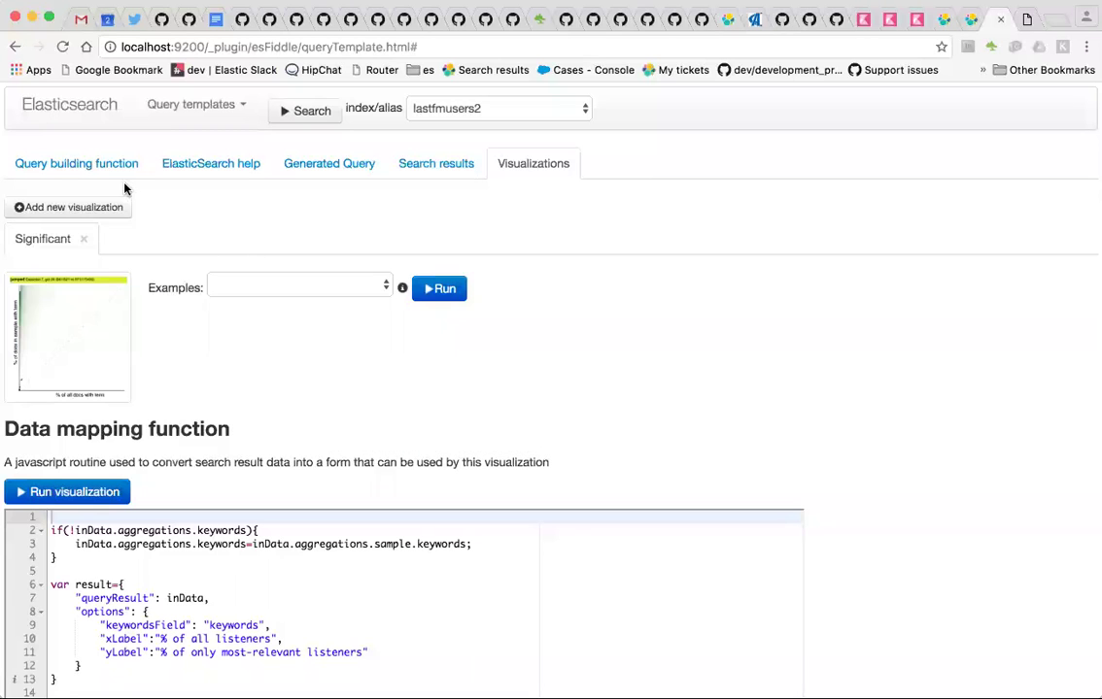
Step: Set min_doc_count to 3 in the significant_terms aggregation of the query building function
{"action": "scroll", "coordinate": [547, 443], "scroll_direction": "down", "scroll_amount": 3}
{"action": "scroll", "coordinate": [388, 272], "scroll_direction": "up", "scroll_amount": 2}
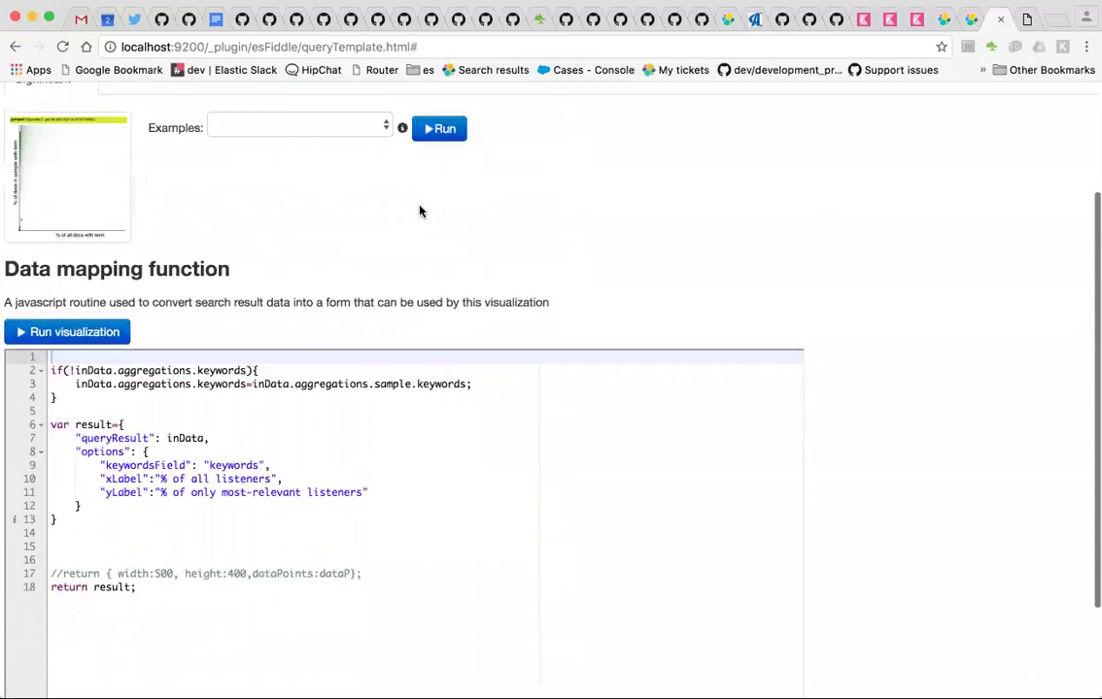
{"action": "scroll", "coordinate": [228, 197], "scroll_direction": "up", "scroll_amount": 2}
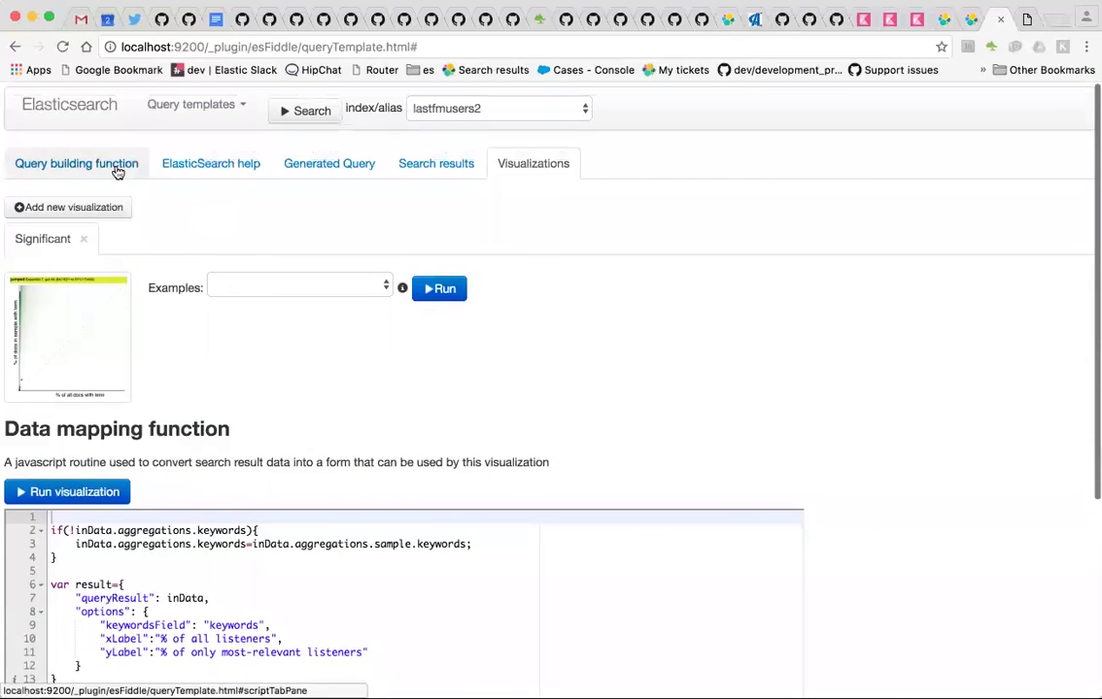
{"action": "left_click", "coordinate": [115, 167]}
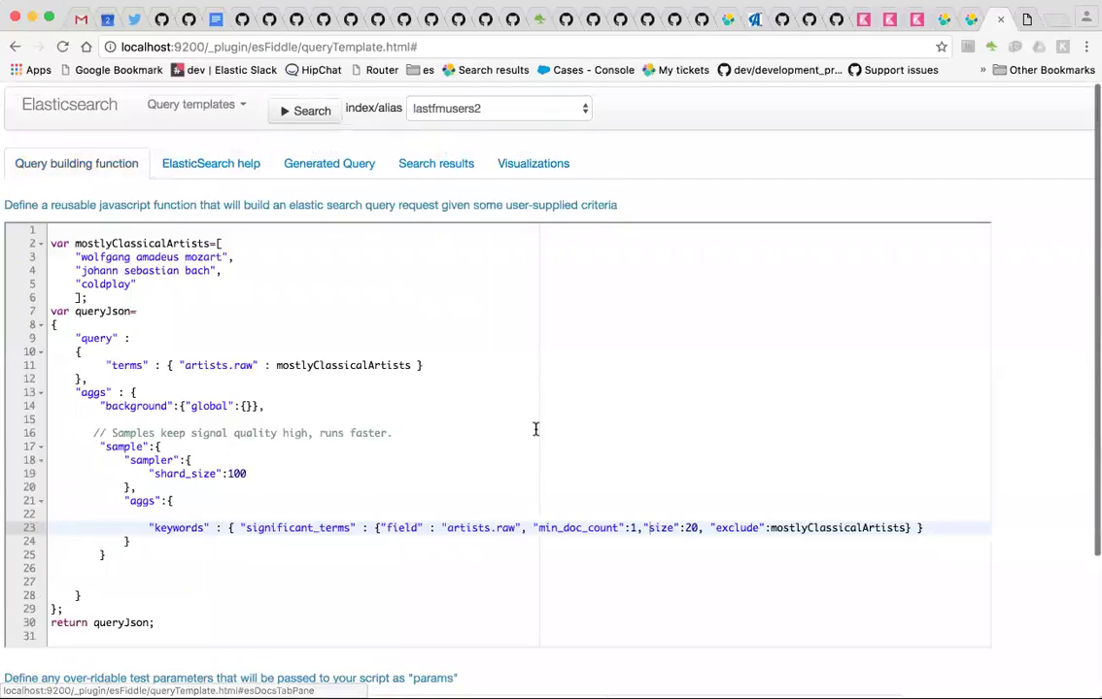
{"action": "double_click", "coordinate": [632, 528]}
{"action": "type", "text": "3"}
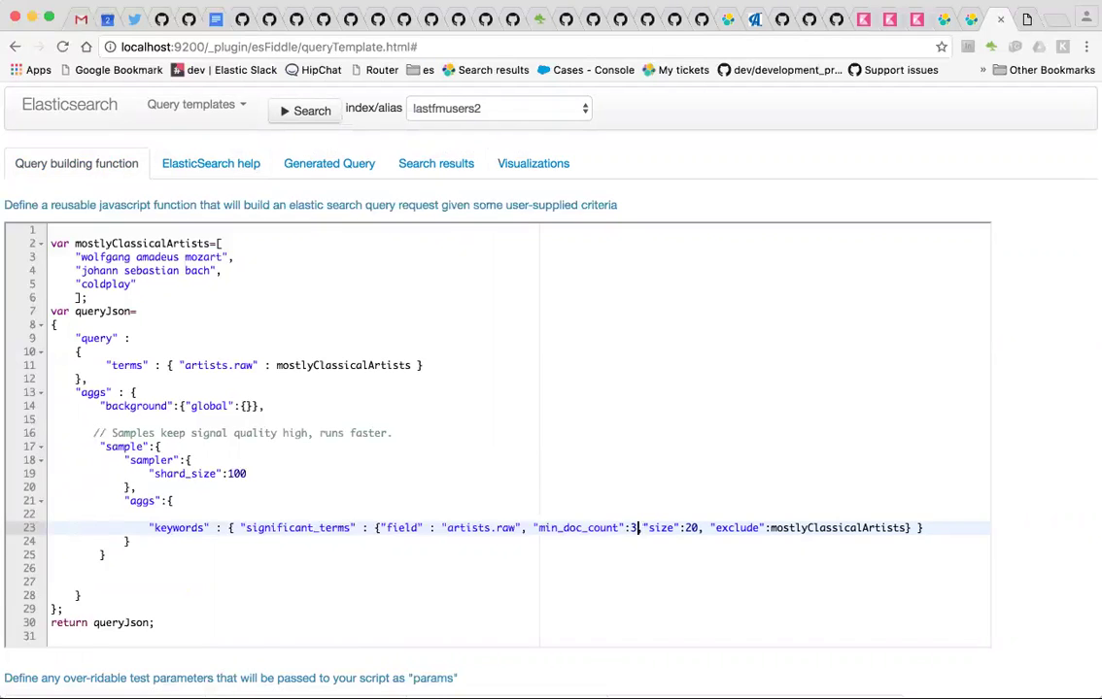
{"action": "type", "text": ","}
Step: Set the sampler's shard_size to 1000 and rerun the search with min_doc_count 3
{"action": "left_click", "coordinate": [231, 473]}
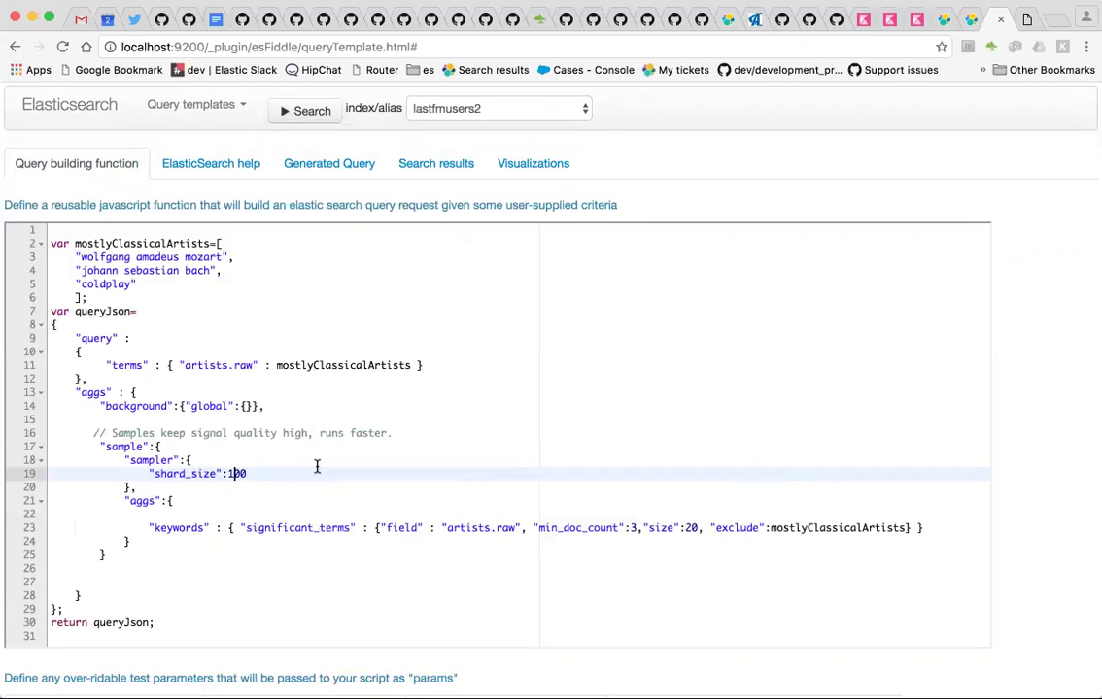
{"action": "type", "text": "0"}
{"action": "left_click", "coordinate": [326, 113]}
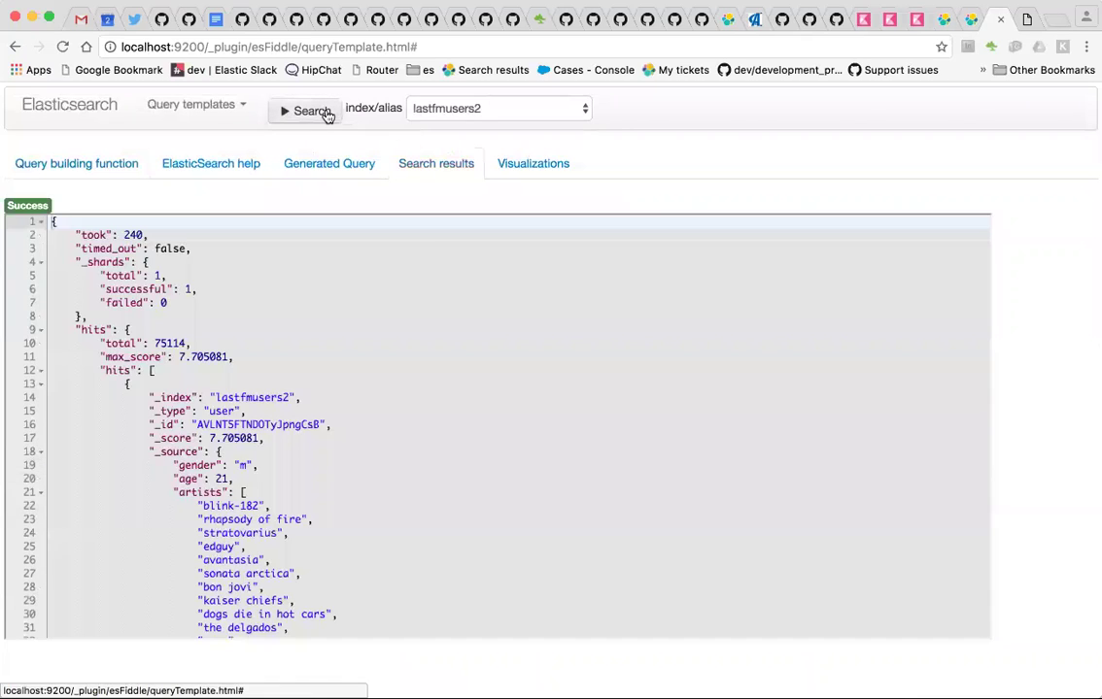
Step: Run the Significant visualization on the new results, inspect the franz schubert and robert schumann points, and close the chart
{"action": "left_click", "coordinate": [505, 165]}
{"action": "left_click", "coordinate": [17, 483]}
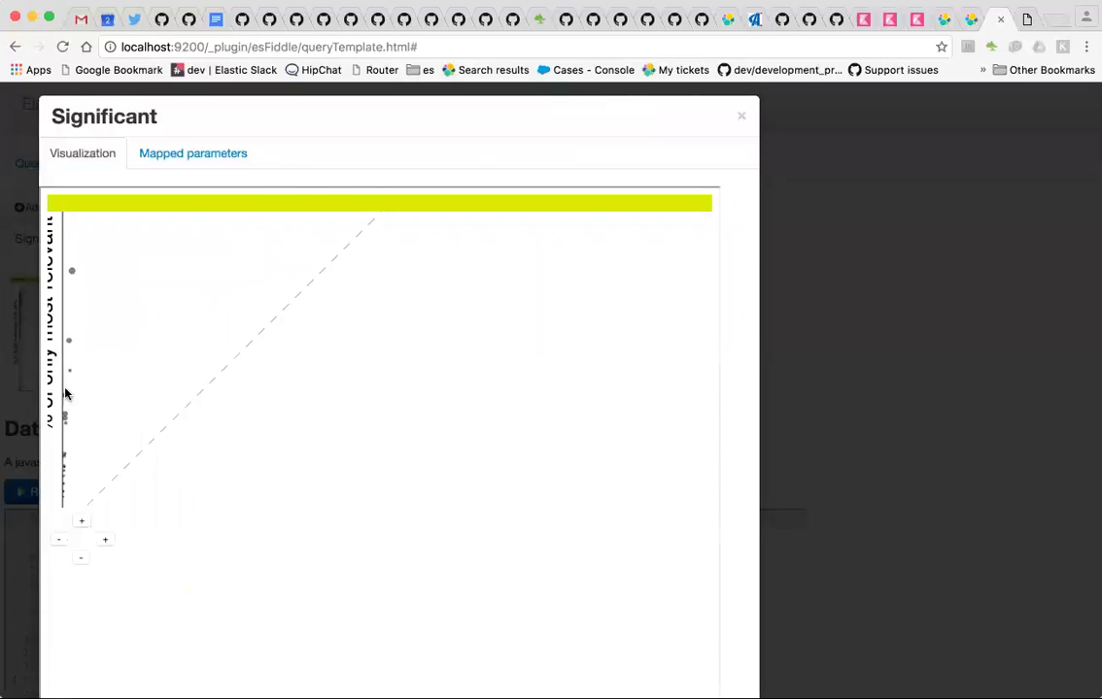
{"action": "mouse_move", "coordinate": [64, 417]}
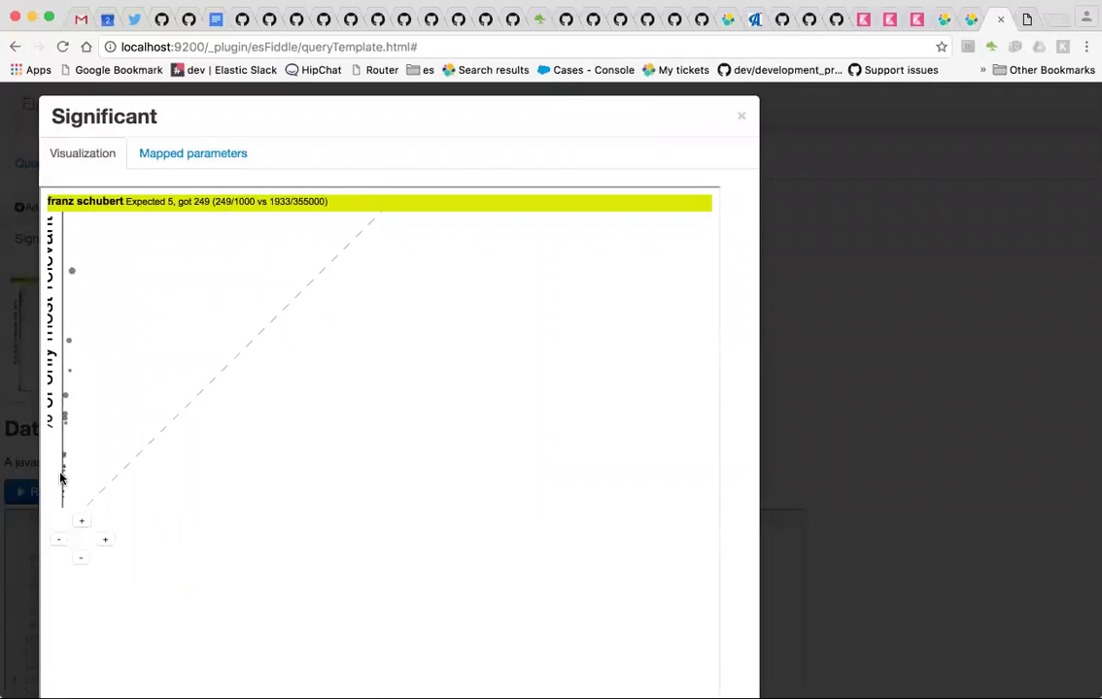
{"action": "mouse_move", "coordinate": [63, 476]}
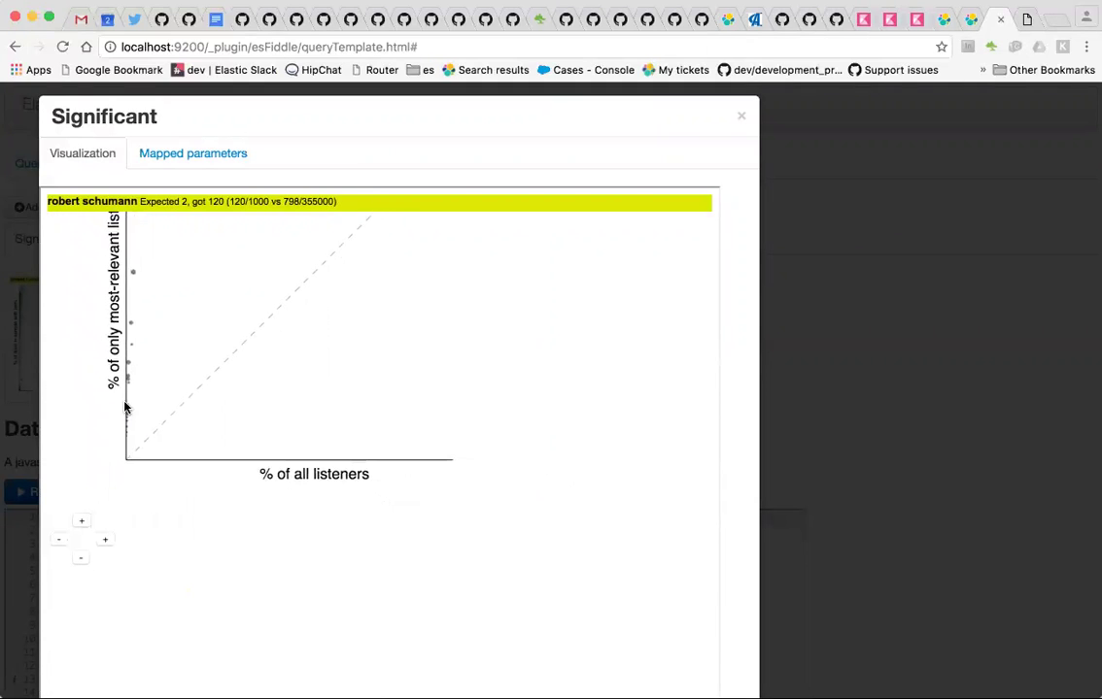
{"action": "mouse_move", "coordinate": [128, 381]}
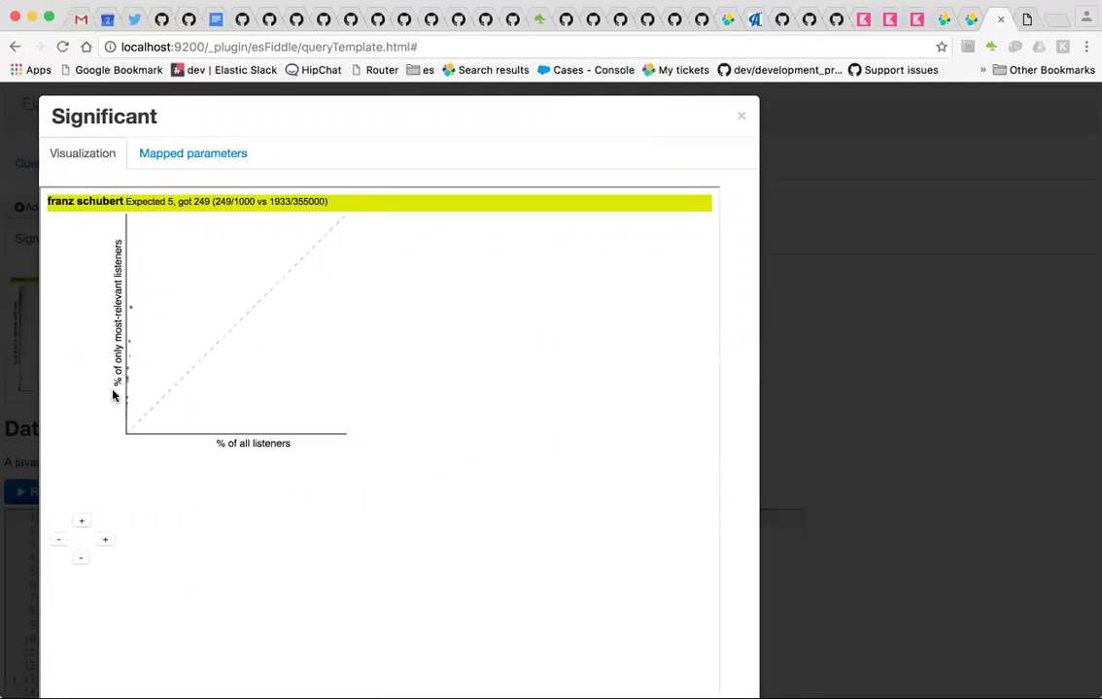
{"action": "left_click", "coordinate": [799, 334]}
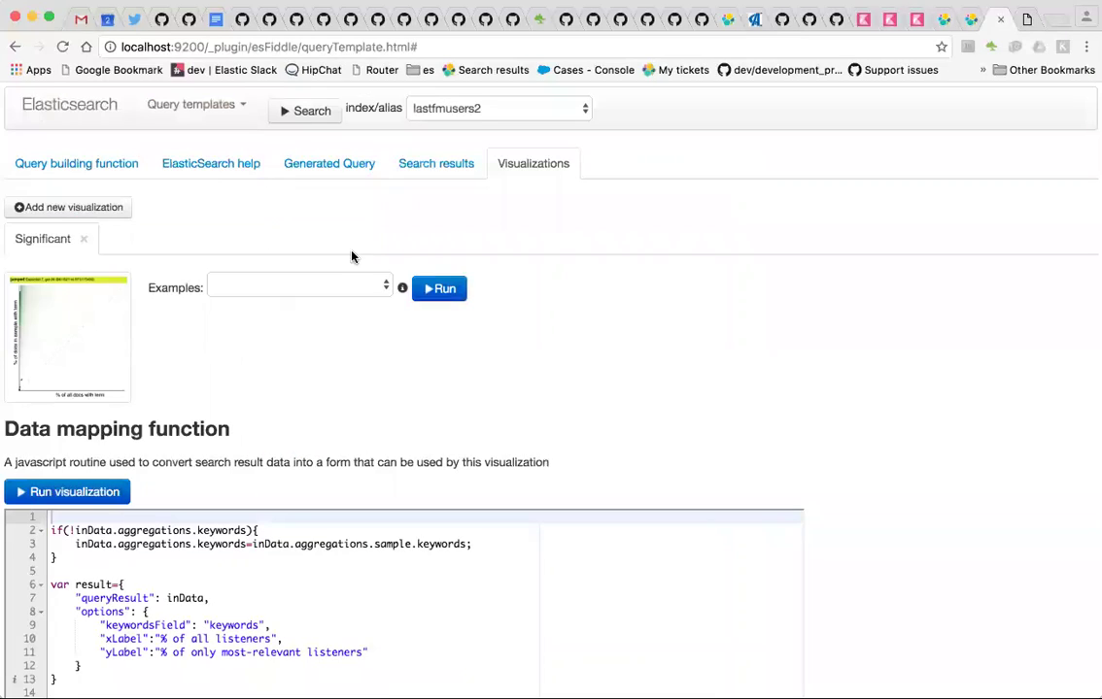
Step: Set min_doc_count back to 1 in the significant_terms aggregation of the query building function
{"action": "left_click", "coordinate": [32, 165]}
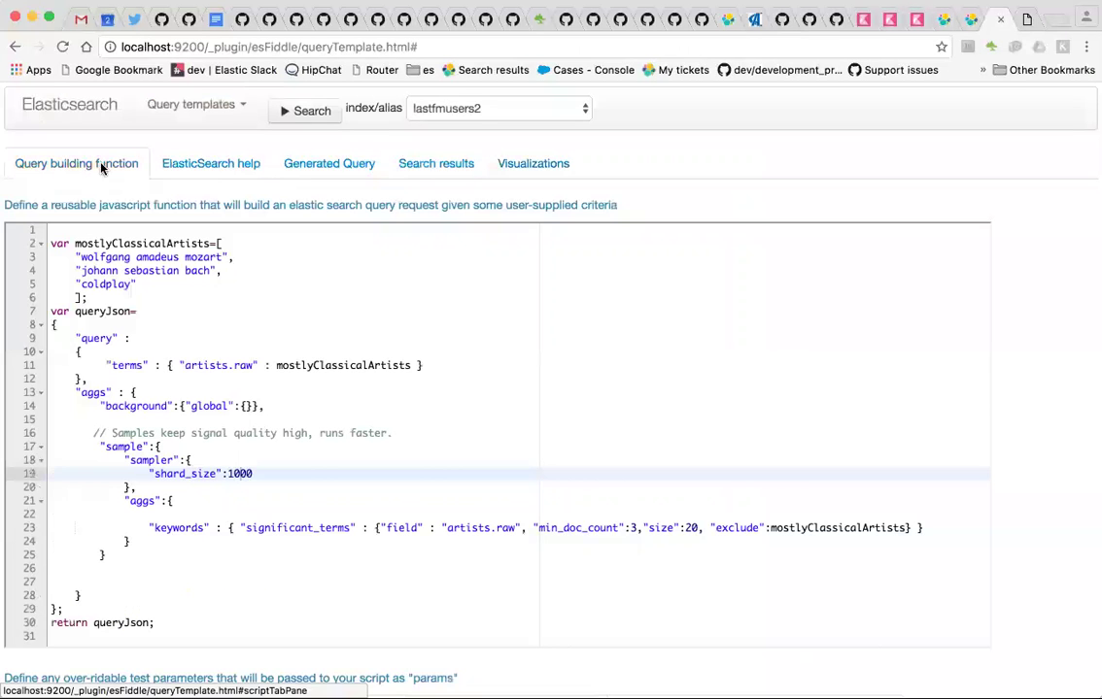
{"action": "left_click", "coordinate": [635, 525]}
{"action": "key", "text": "BackSpace"}
{"action": "type", "text": "1"}
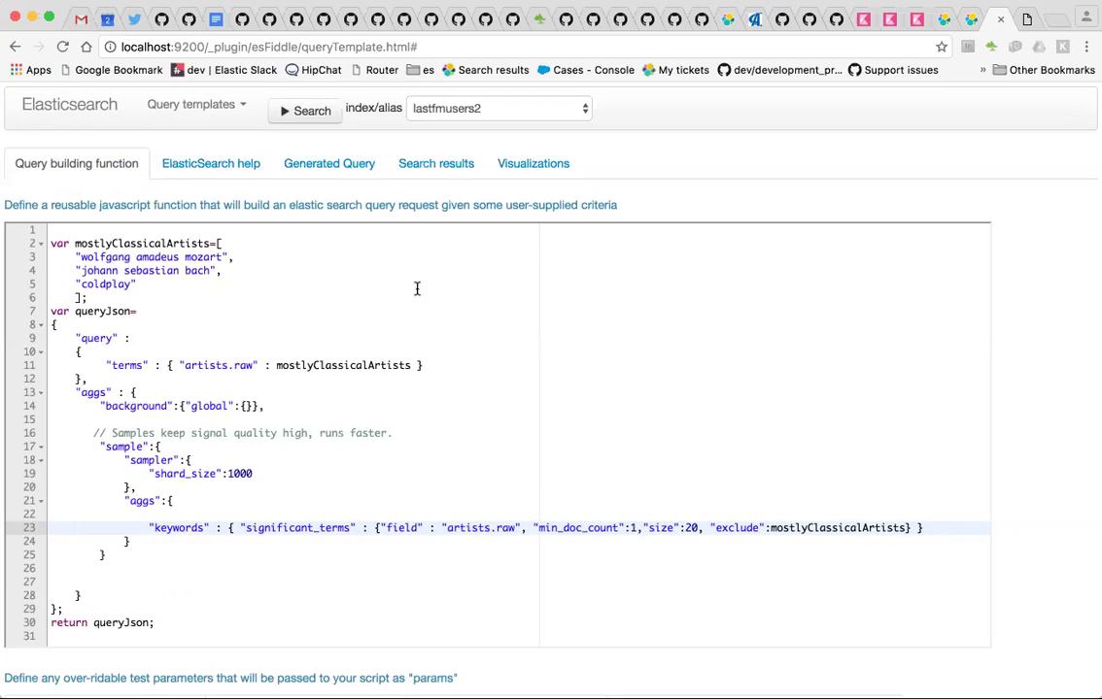
Step: Run the Significant visualization once more, view the plotted artists and close the chart
{"action": "left_click", "coordinate": [520, 169]}
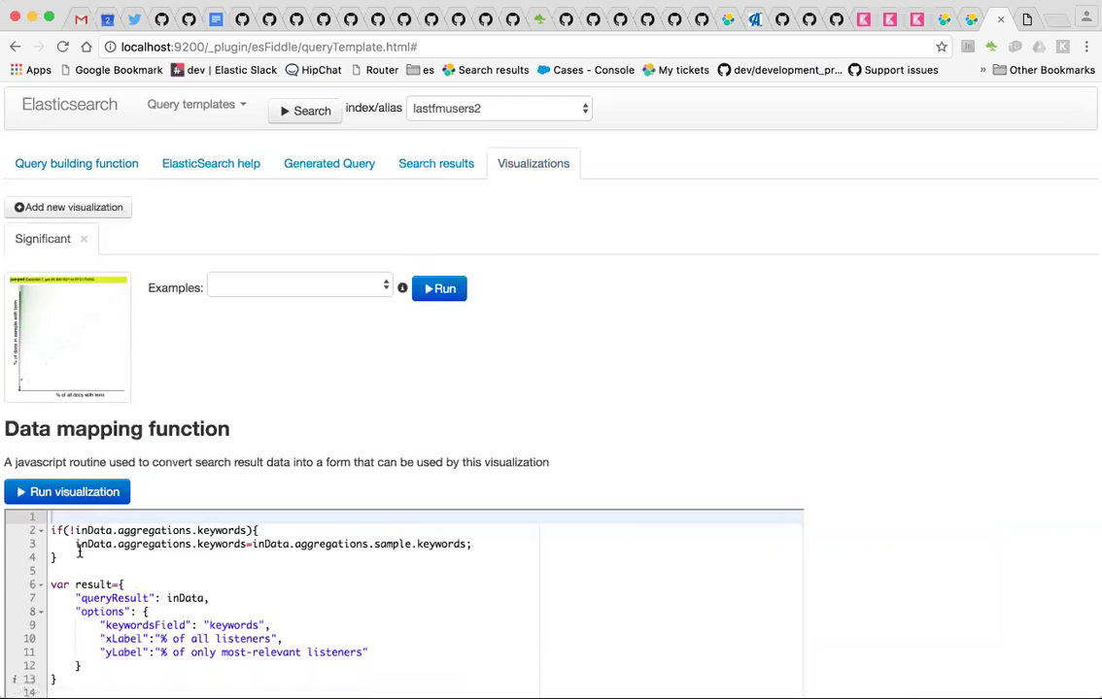
{"action": "left_click", "coordinate": [67, 494]}
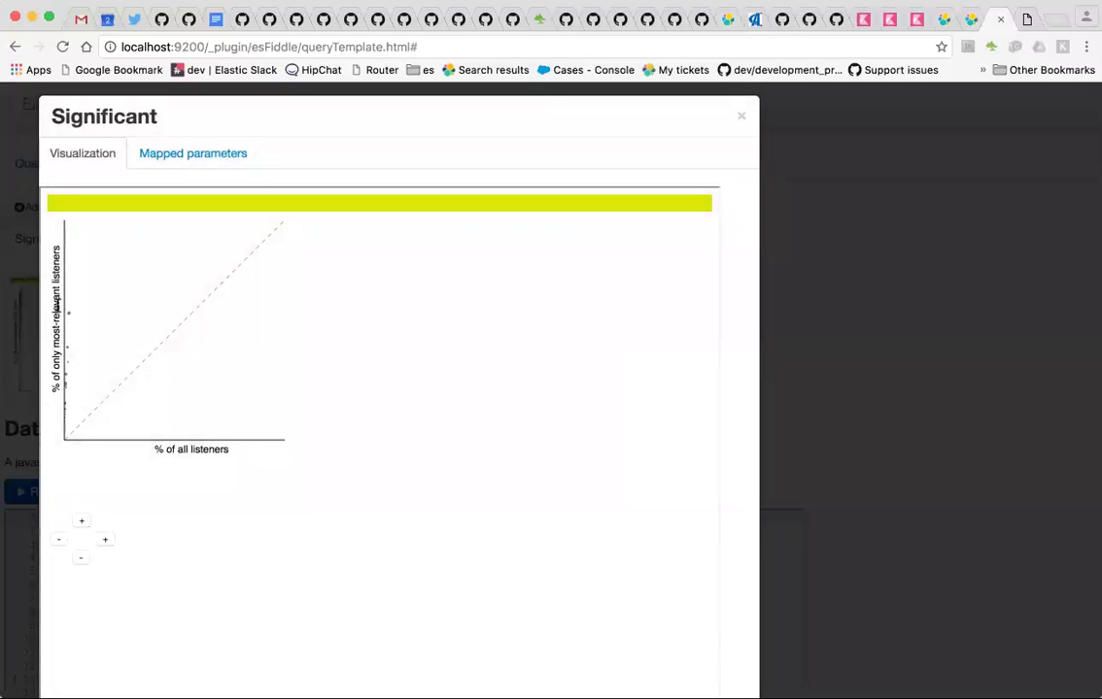
{"action": "left_click", "coordinate": [792, 258]}
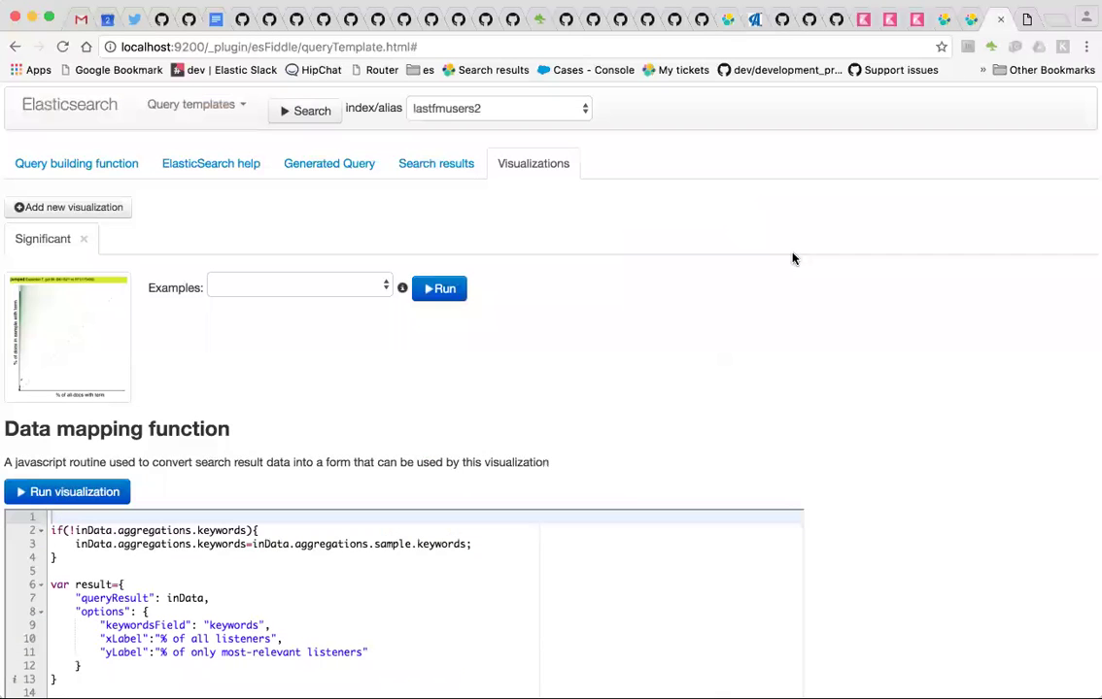
Step: Return to the query building function and go to the sampler definition inside the sample aggregation
{"action": "left_click", "coordinate": [46, 162]}
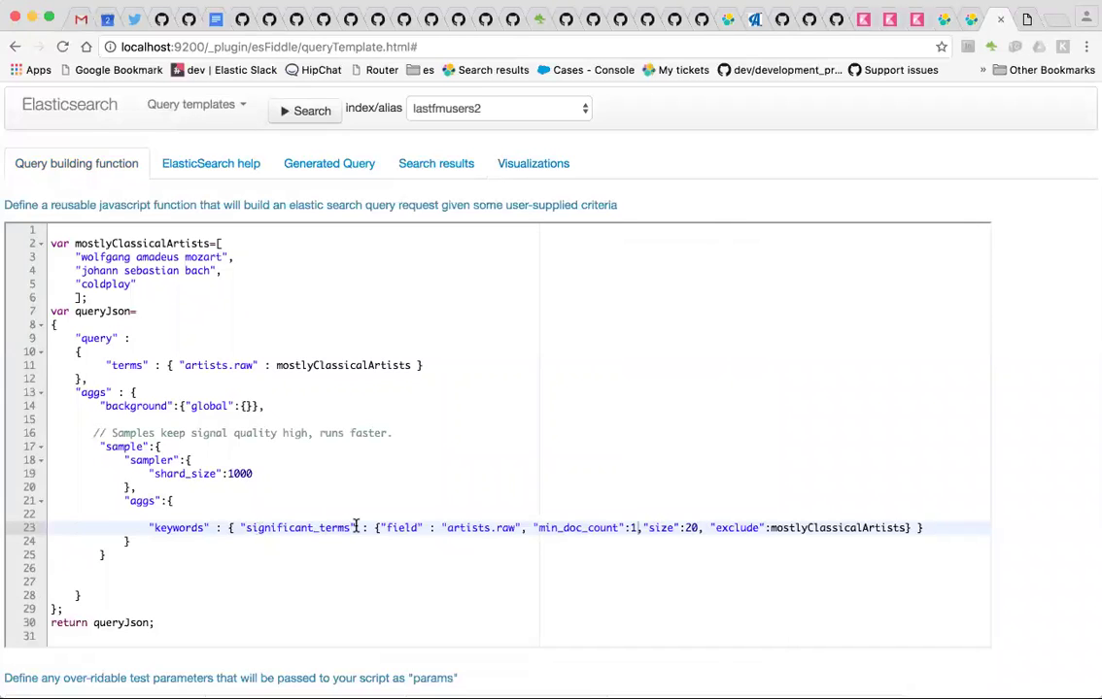
{"action": "double_click", "coordinate": [158, 450]}
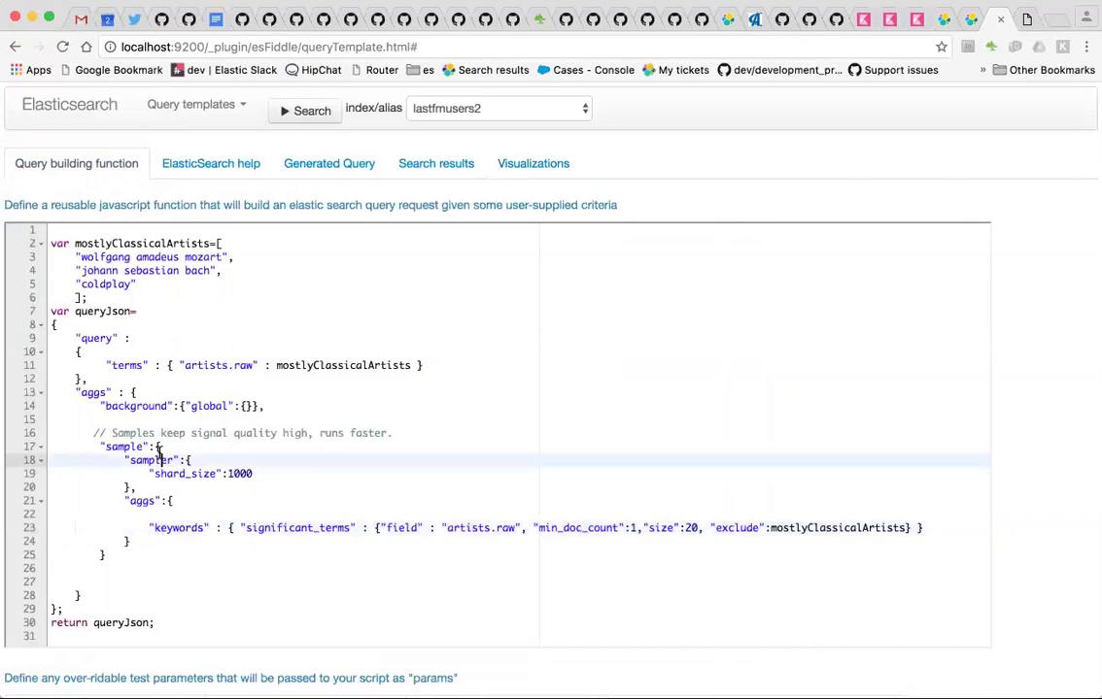